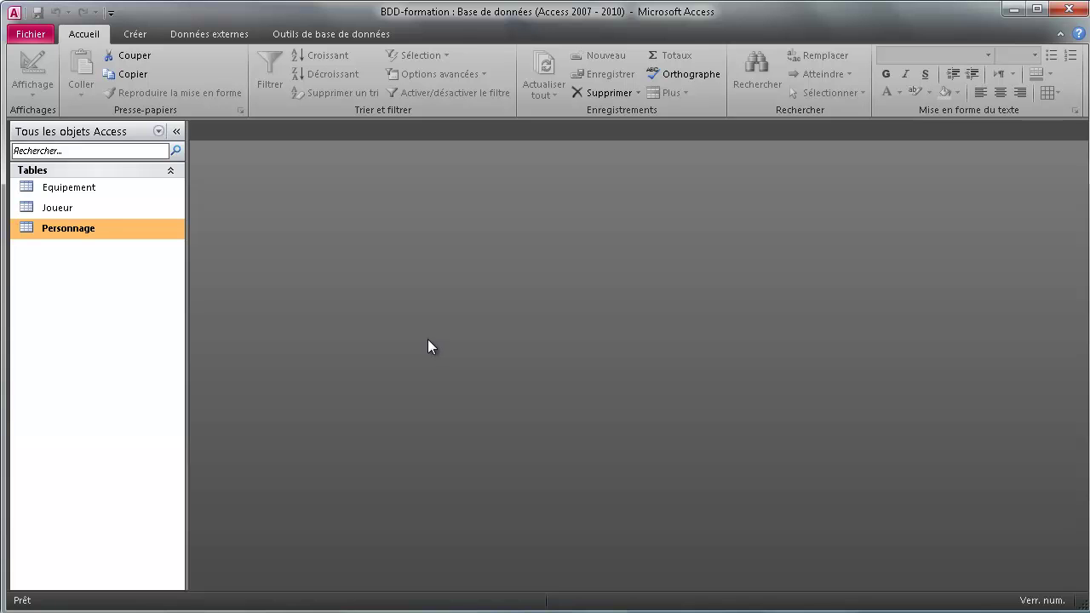
Step: Open the Equipement, Joueur and Personnage tables to view their records
double_click(133, 193)
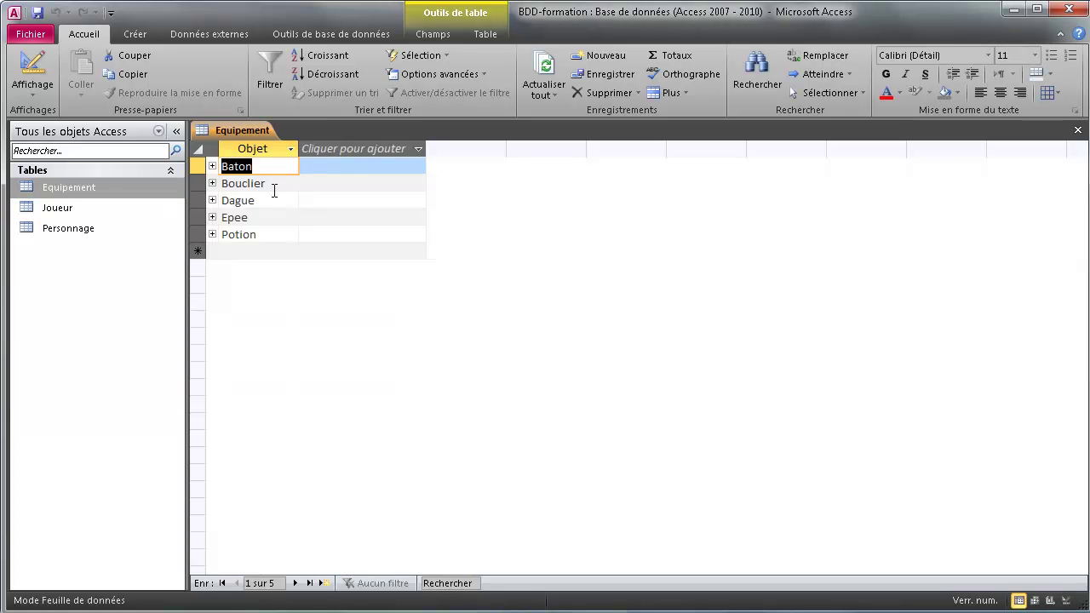
double_click(66, 209)
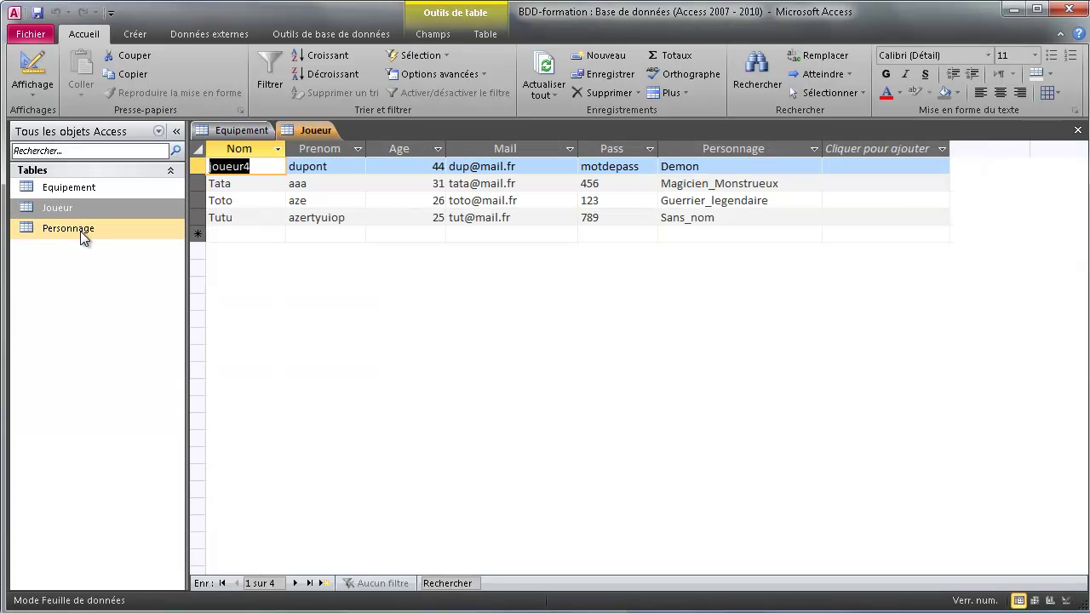
double_click(79, 230)
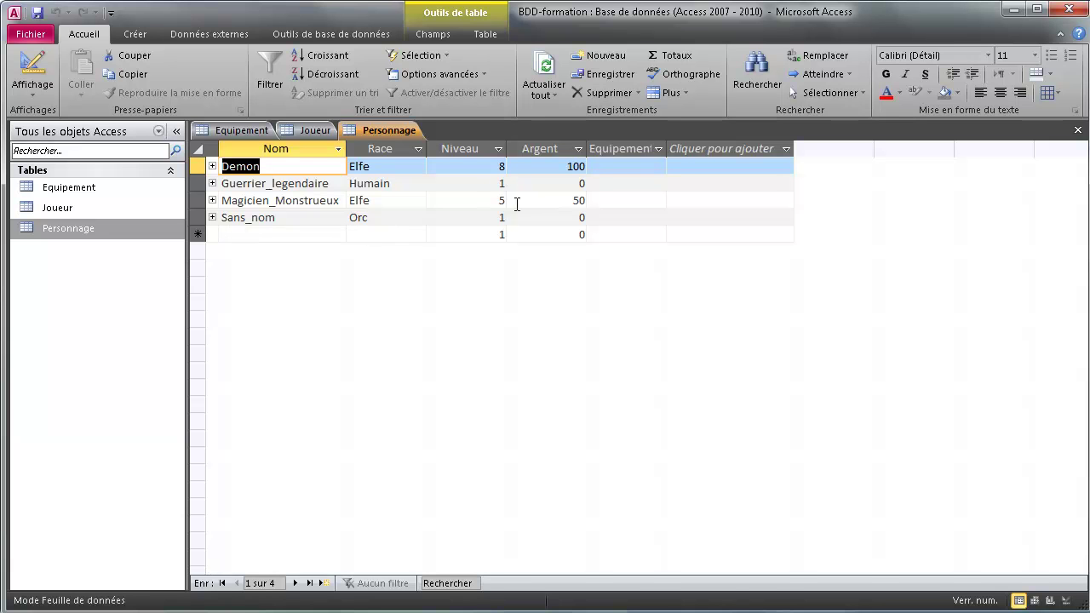
Step: Show the database relationships and rearrange the Joueur, Personnage and Equipement tables in the diagram, with Personnage lower between the other two
left_click(134, 35)
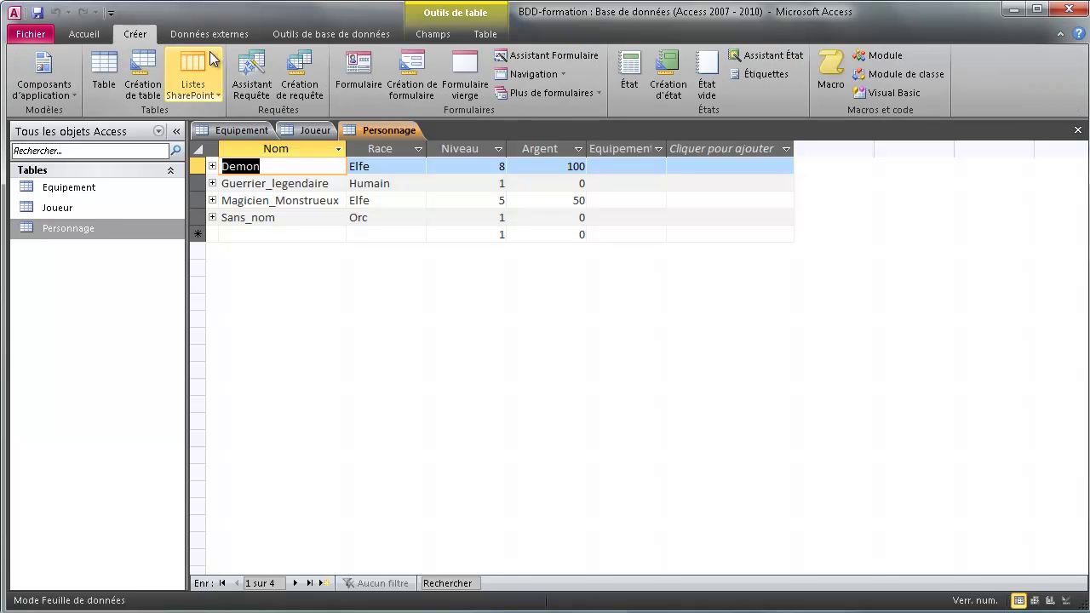
left_click(209, 36)
left_click(317, 36)
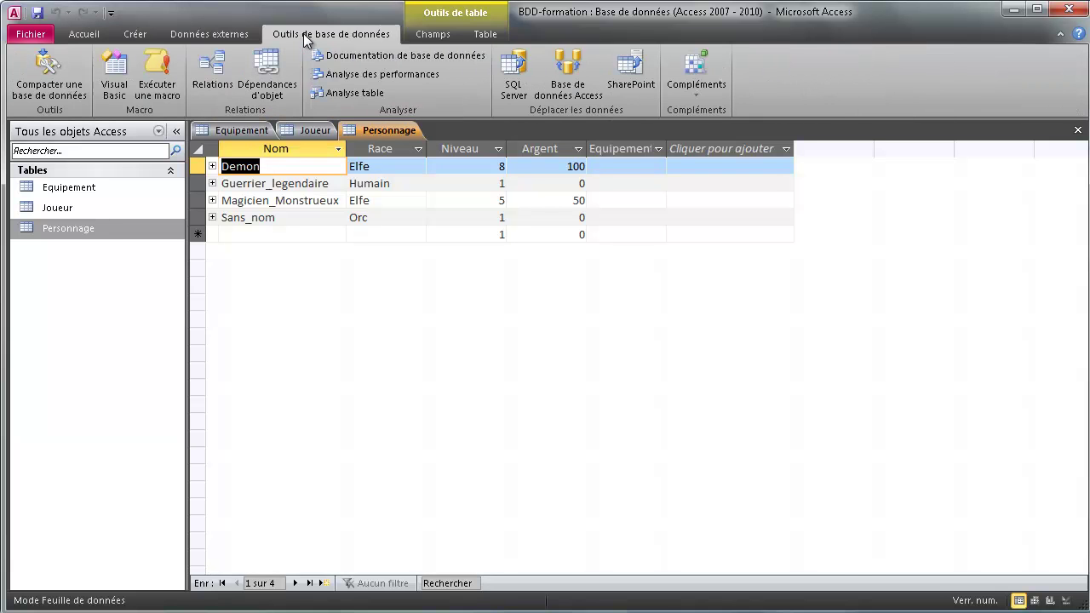
left_click(212, 77)
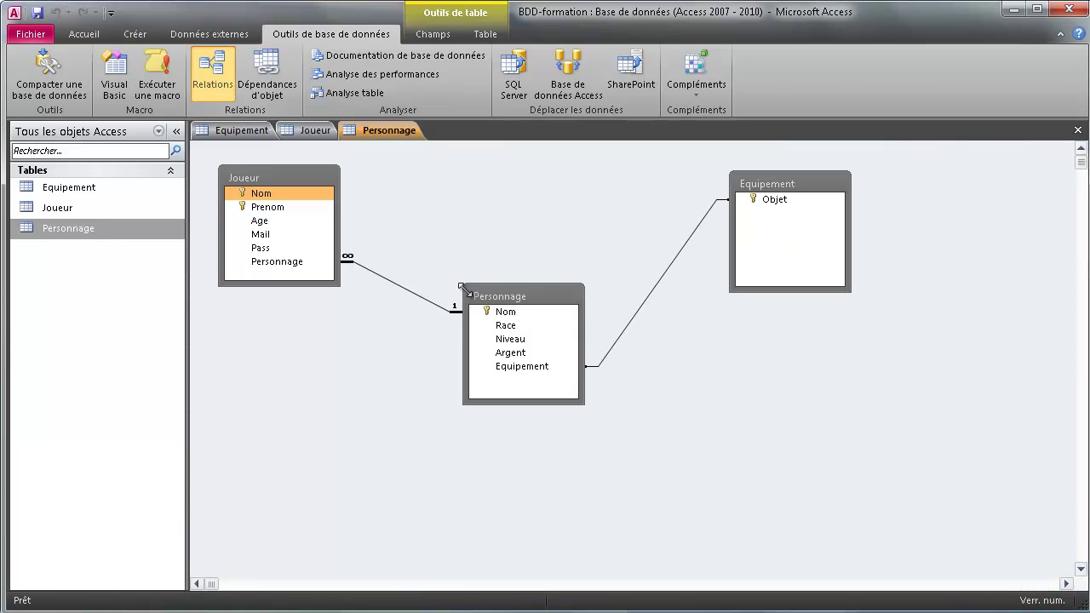
left_click_drag(516, 323, 523, 355)
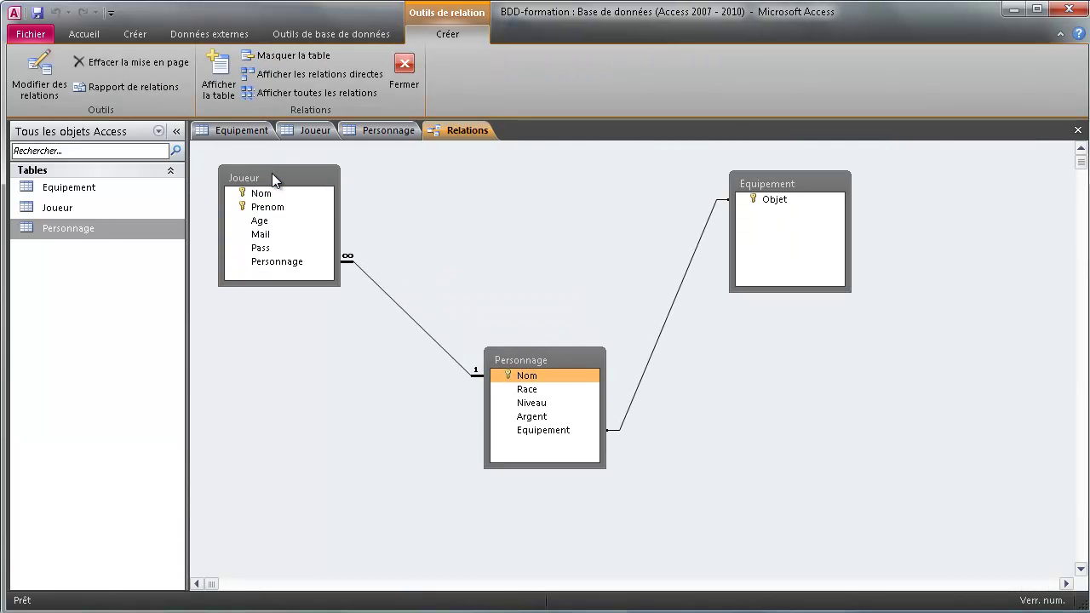
left_click_drag(273, 175, 315, 201)
left_click_drag(774, 189, 808, 202)
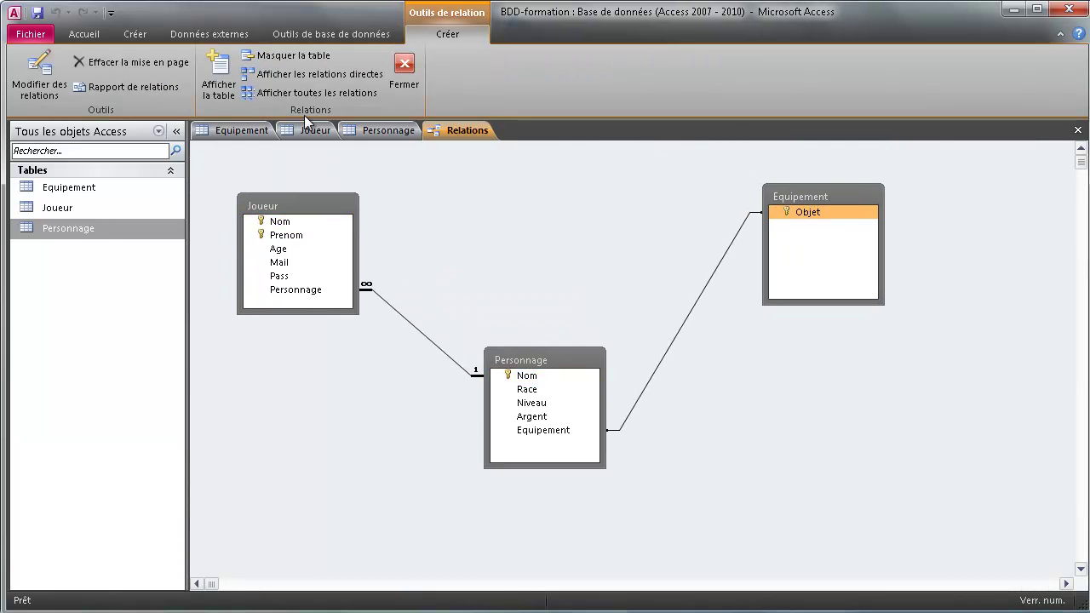
left_click(203, 27)
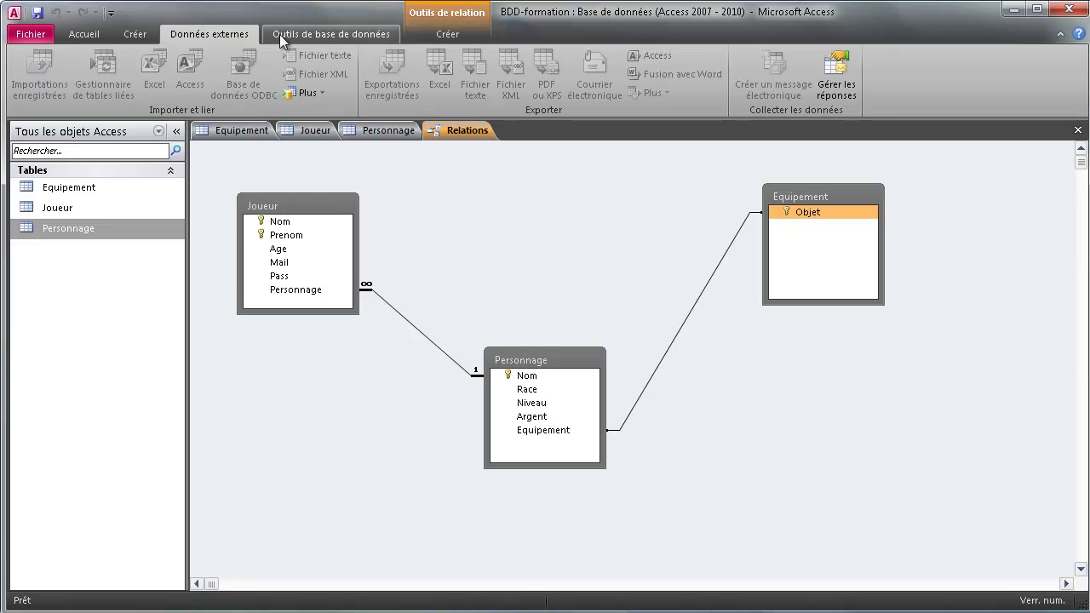
left_click(290, 34)
left_click(135, 35)
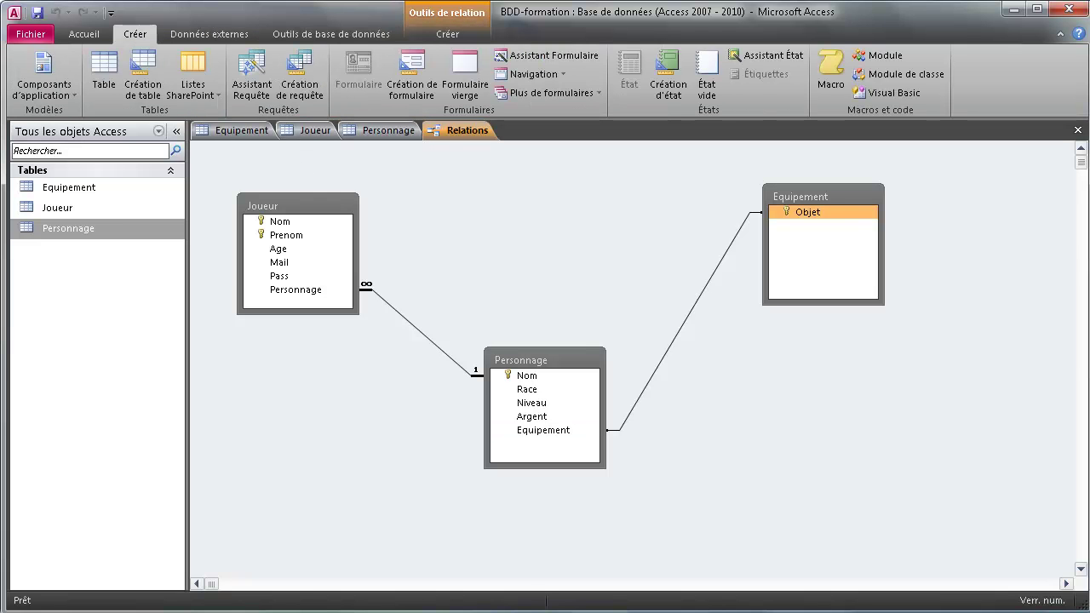
left_click(201, 34)
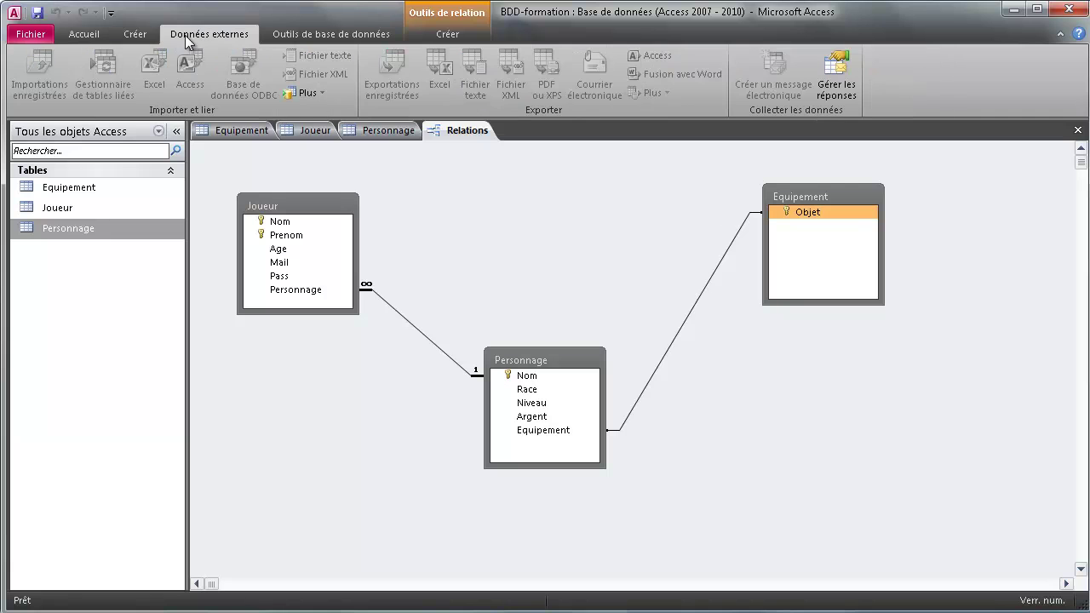
left_click(233, 130)
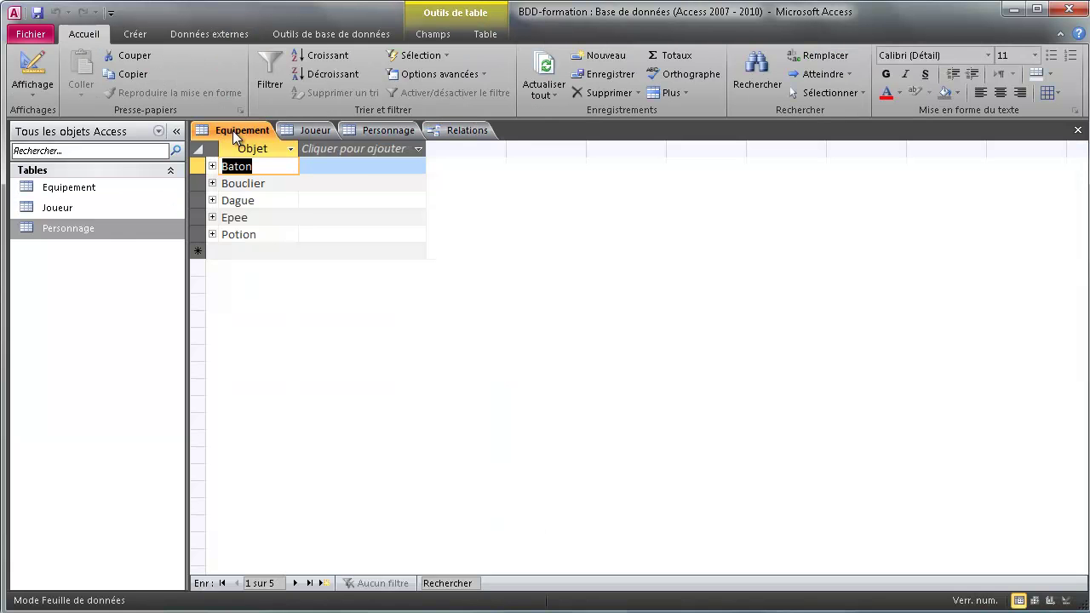
left_click(301, 128)
left_click(363, 131)
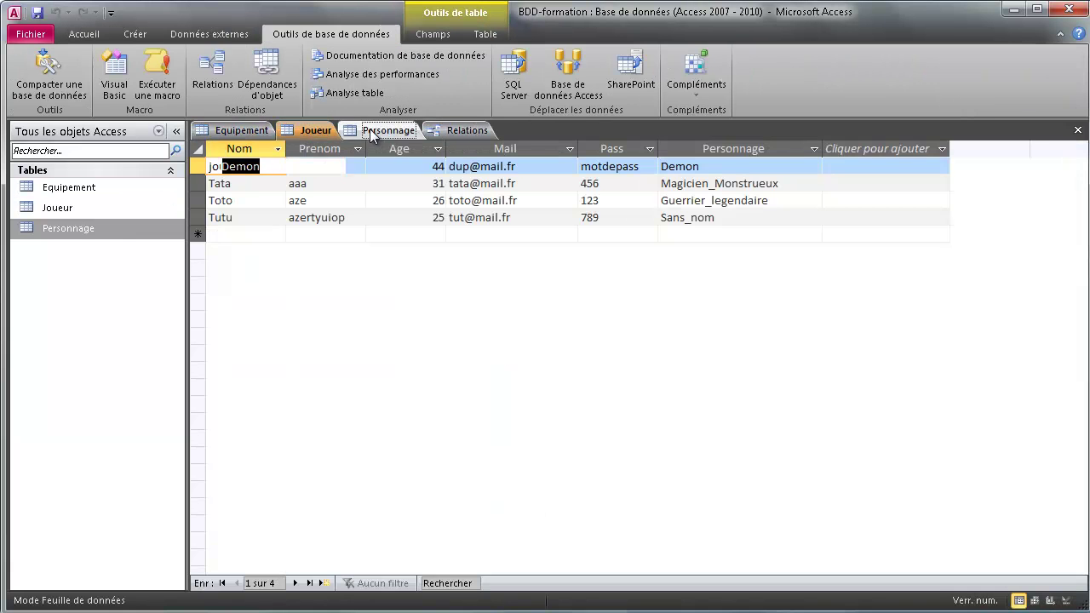
Step: Review the options for importing data from an Excel worksheet and leave the wizard without importing
left_click(224, 27)
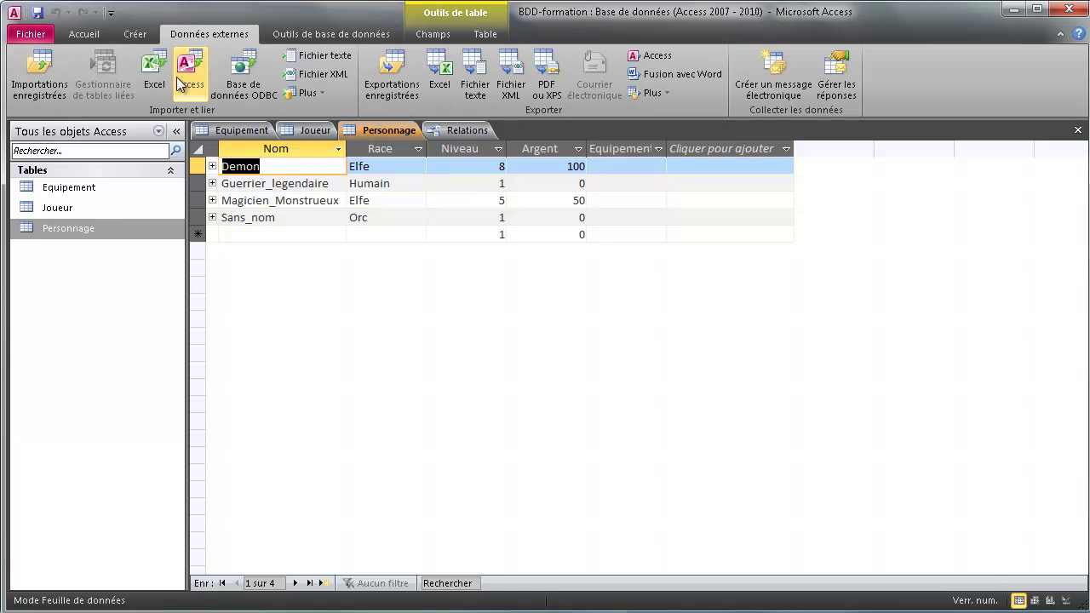
left_click(153, 72)
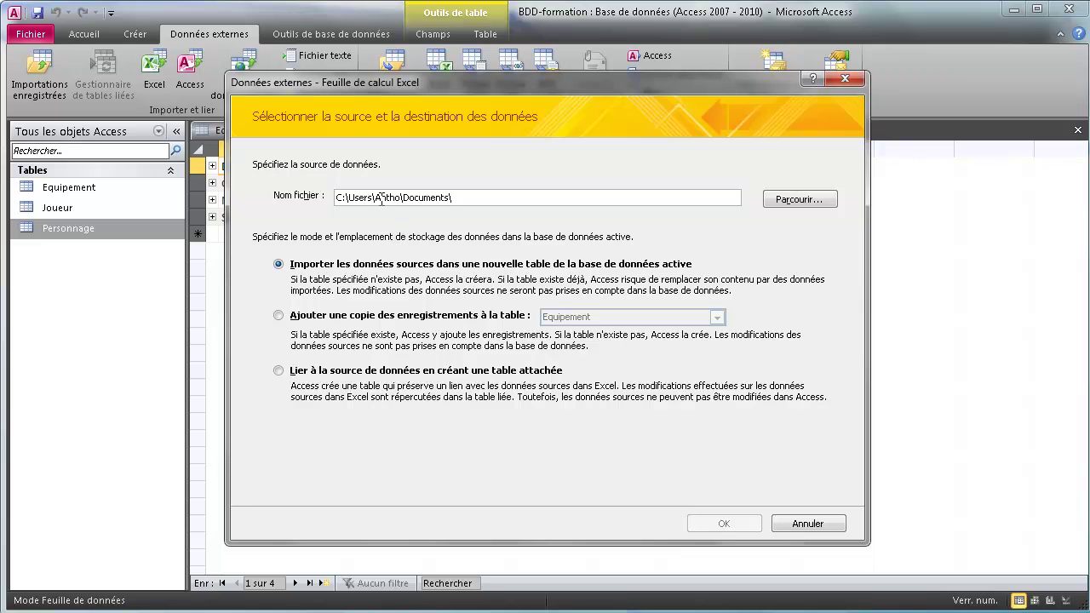
left_click_drag(408, 85, 597, 118)
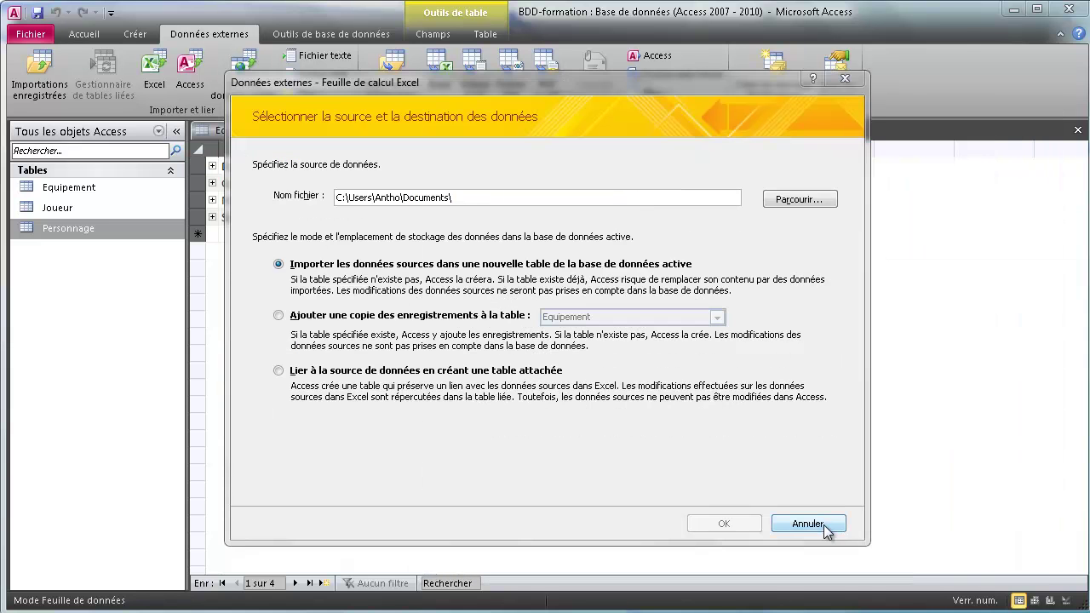
left_click(823, 525)
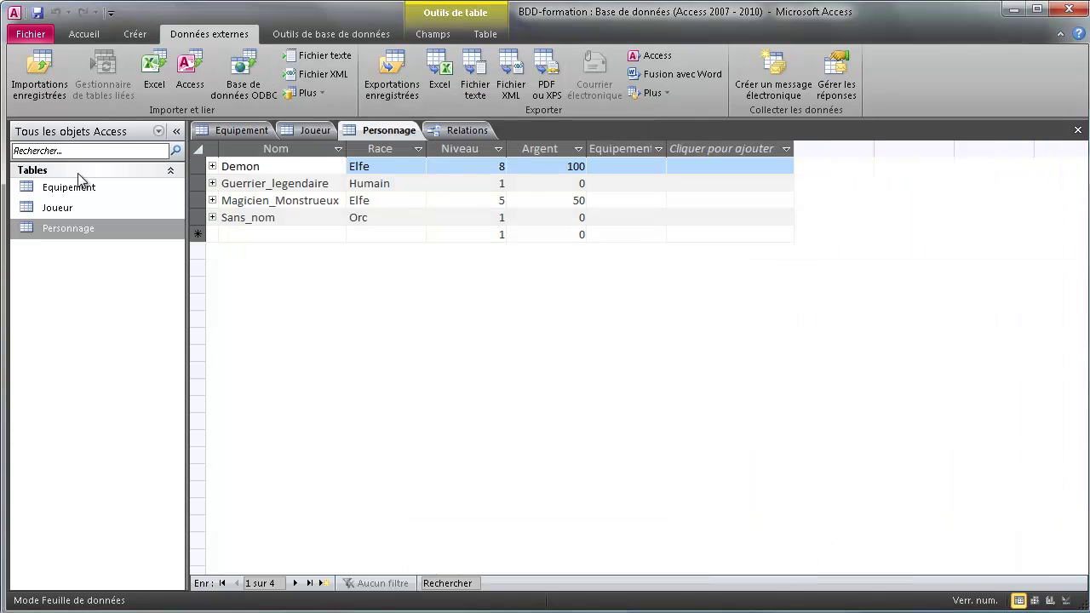
Step: Export the Personnage table to the Excel workbook Personnage.xlsx with formatting and layout, opening the destination file once the export completes
right_click(66, 228)
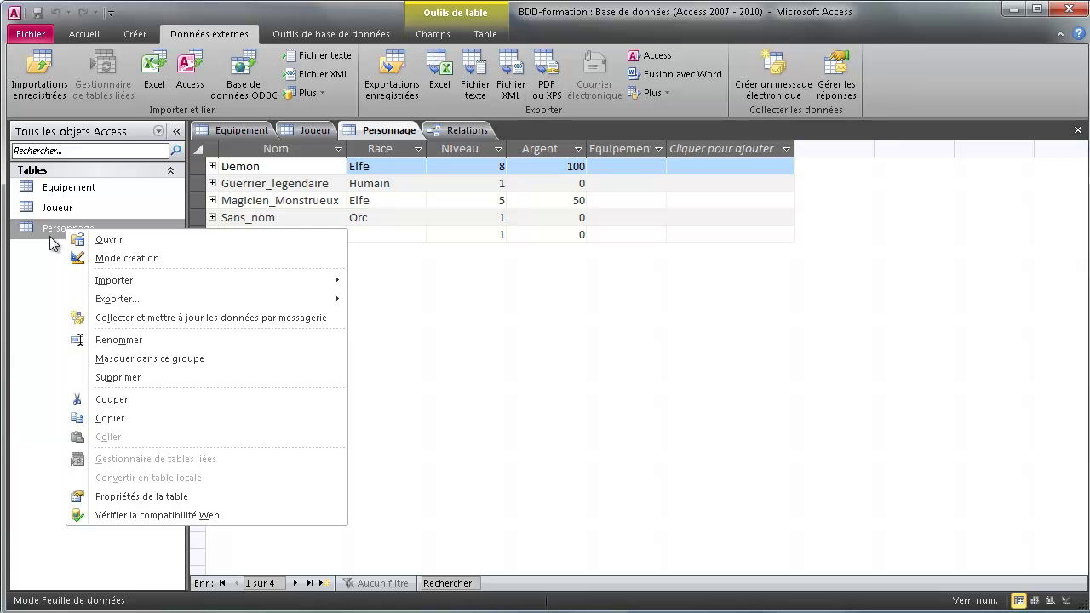
mouse_move(130, 282)
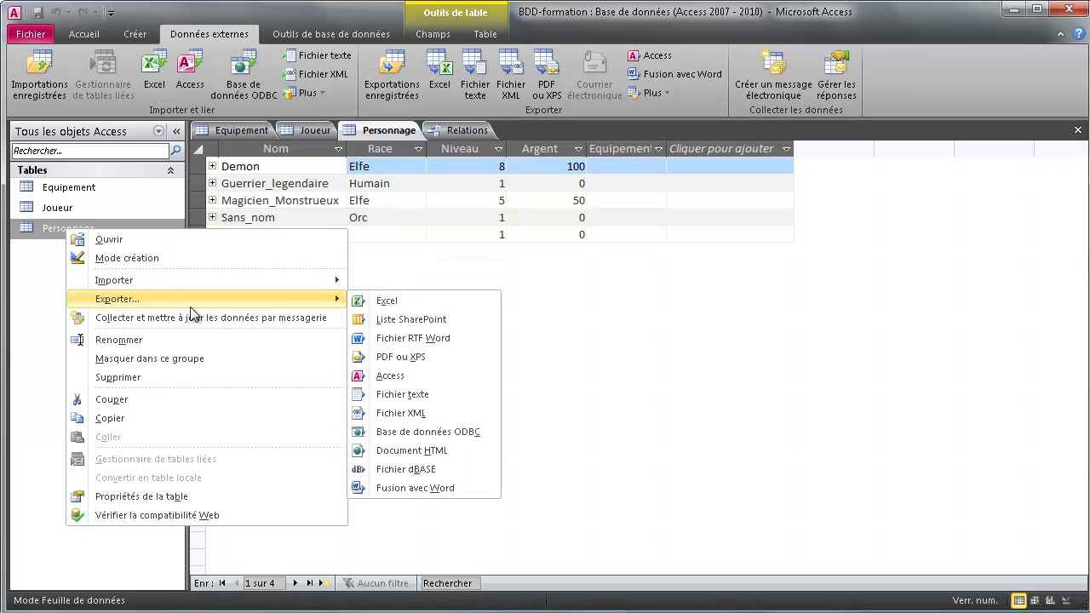
mouse_move(288, 300)
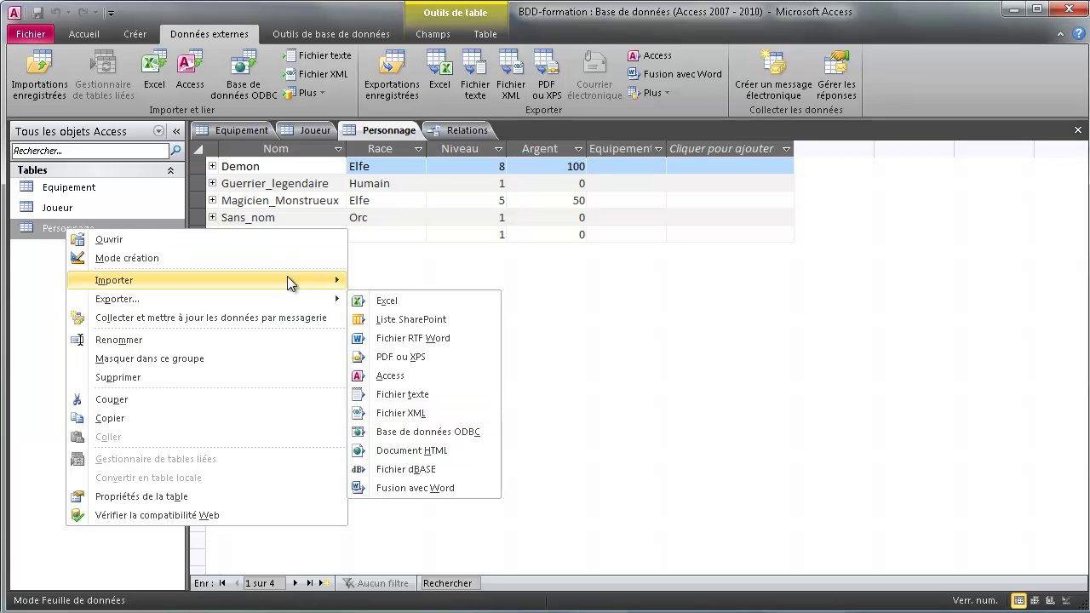
mouse_move(289, 280)
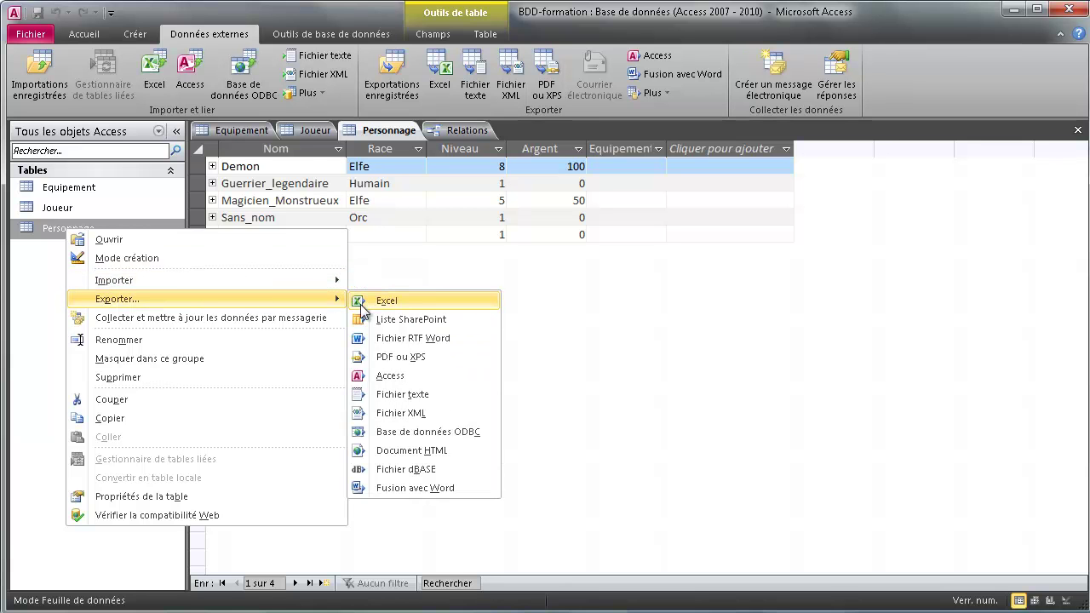
left_click(361, 305)
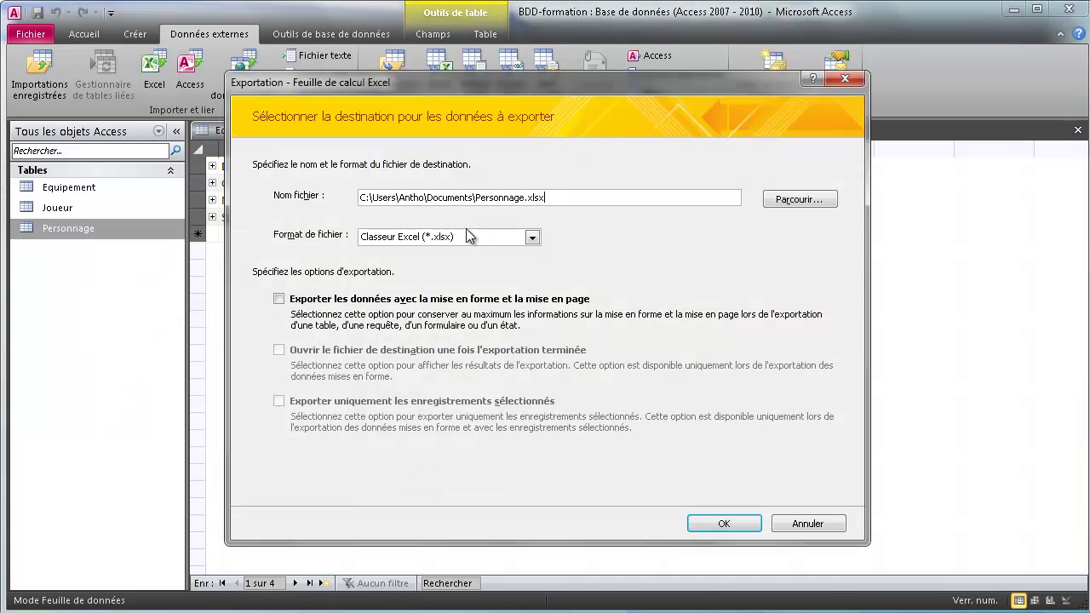
left_click(287, 298)
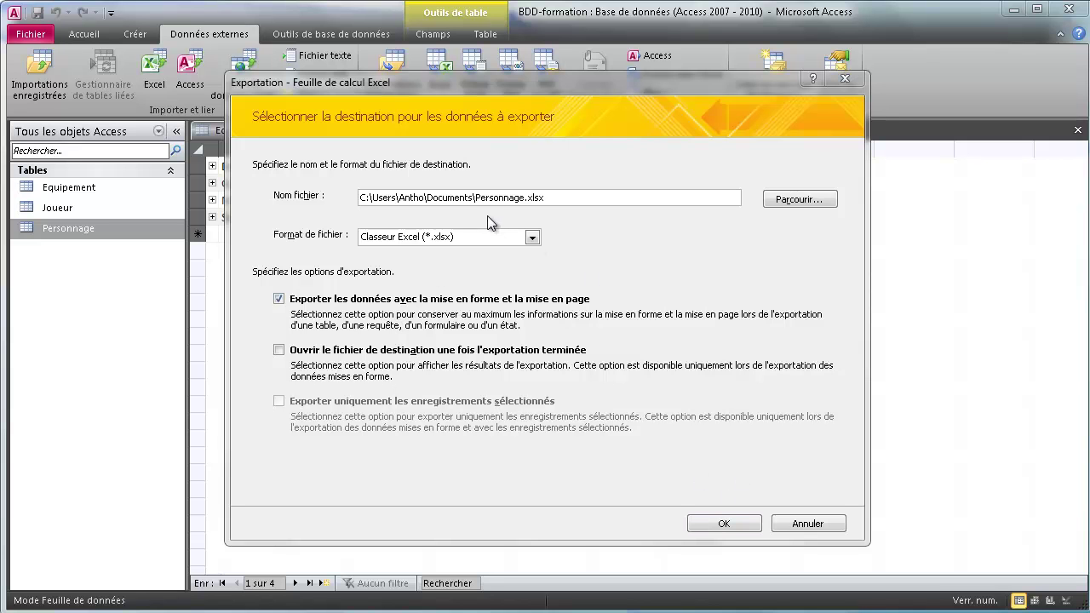
left_click(278, 349)
left_click(723, 522)
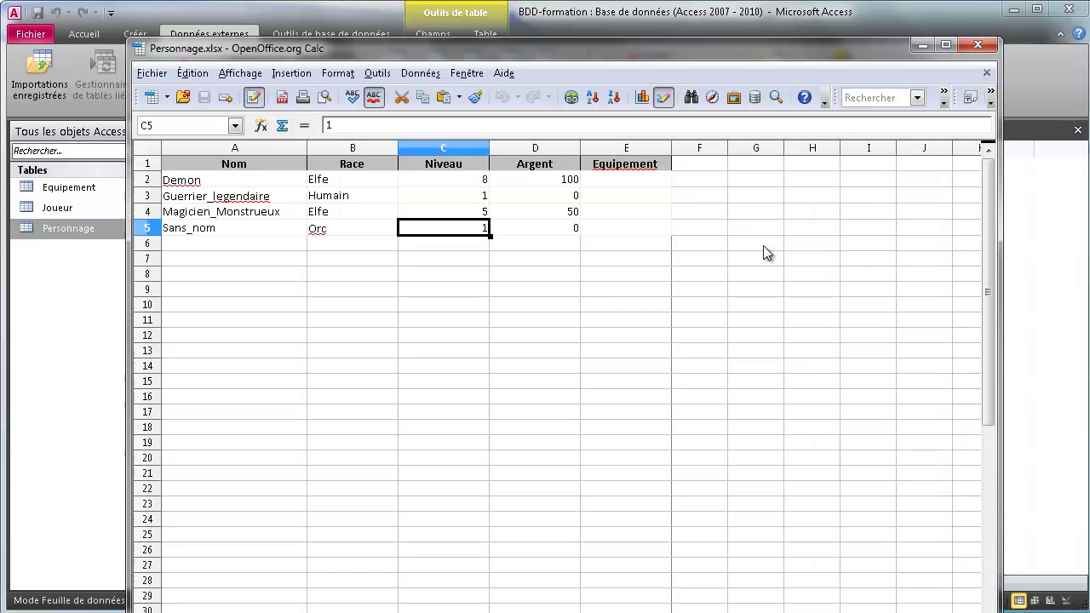
Step: Close the exported workbook in OpenOffice.org Calc and finish the export wizard without saving the export steps
left_click(763, 245)
mouse_move(993, 261)
left_mouse_down()
mouse_move(990, 282)
mouse_move(998, 248)
left_mouse_up()
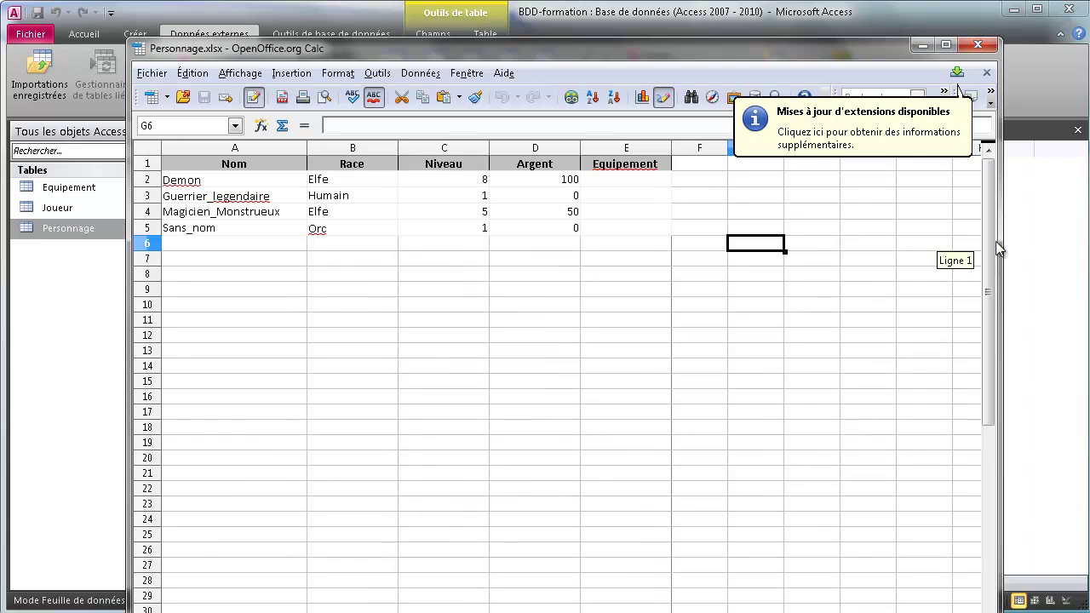
left_click(976, 45)
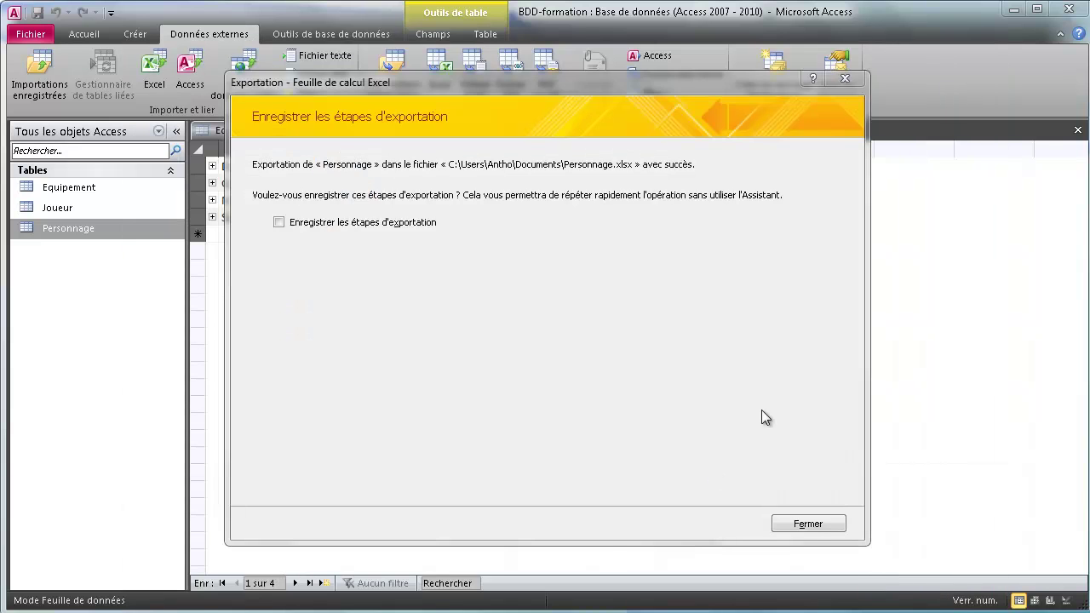
left_click(808, 523)
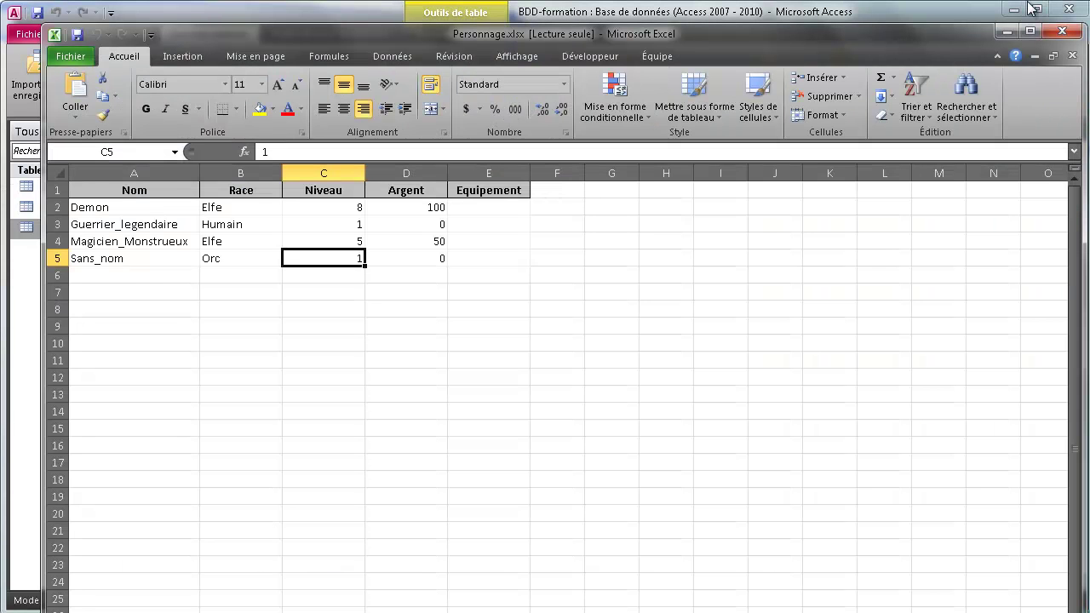
Step: Switch to Personnage.xlsx in Excel, examine the exported column headers and records, and close the workbook
left_click_drag(954, 40, 945, 27)
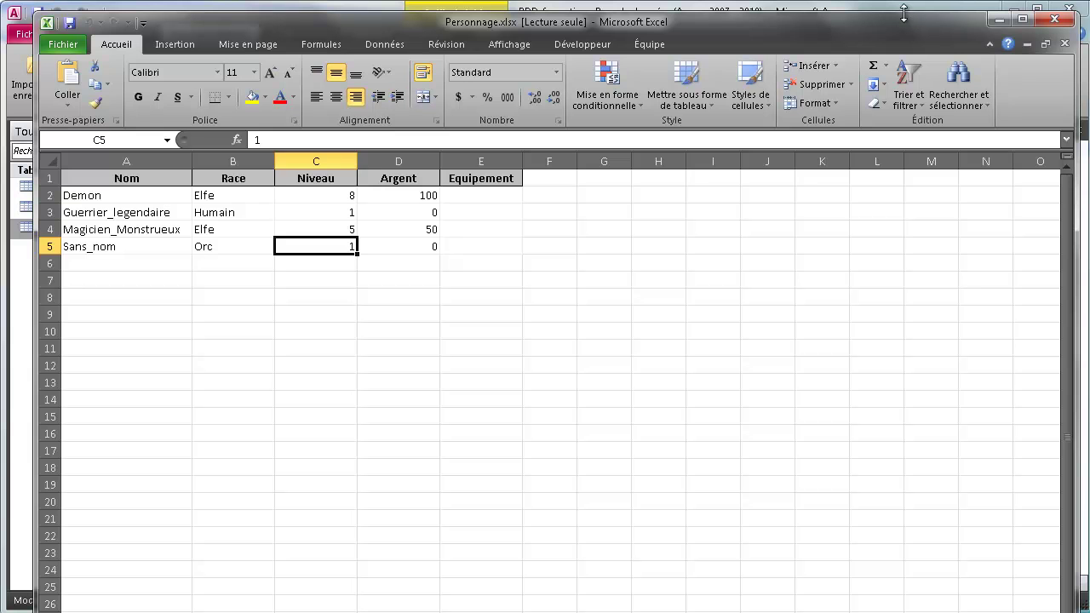
left_click(447, 343)
left_click(151, 177)
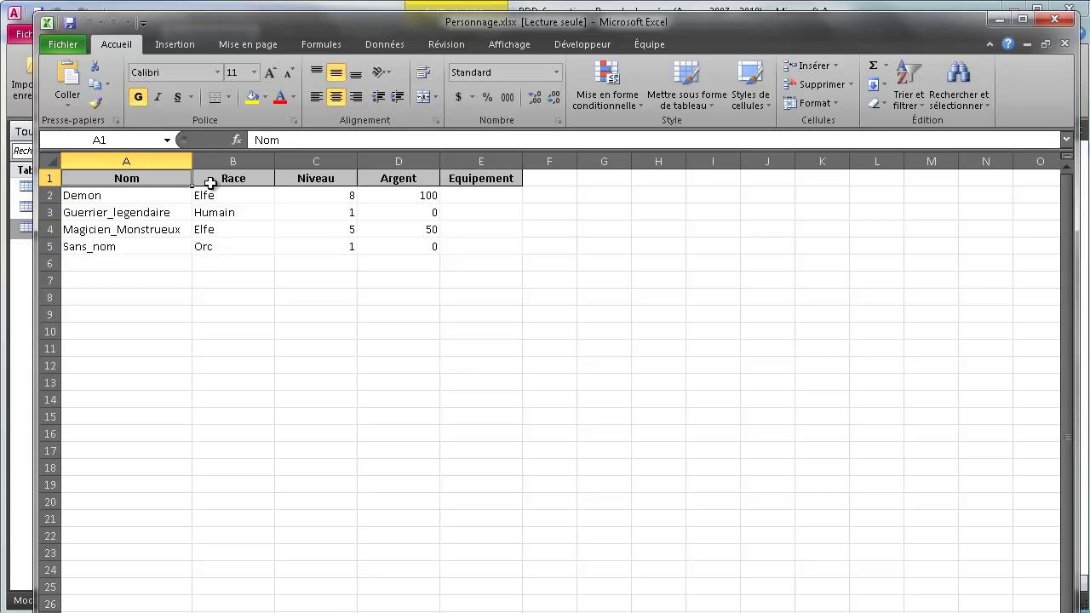
left_click(183, 264)
left_click_drag(509, 247, 134, 164)
left_click(296, 370)
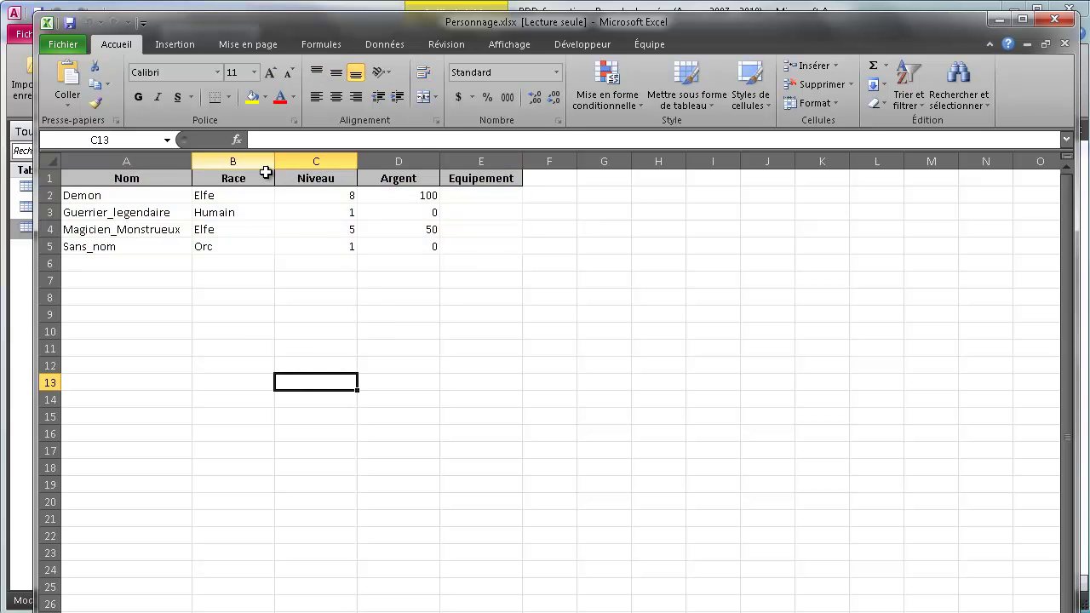
left_click_drag(532, 27, 733, 44)
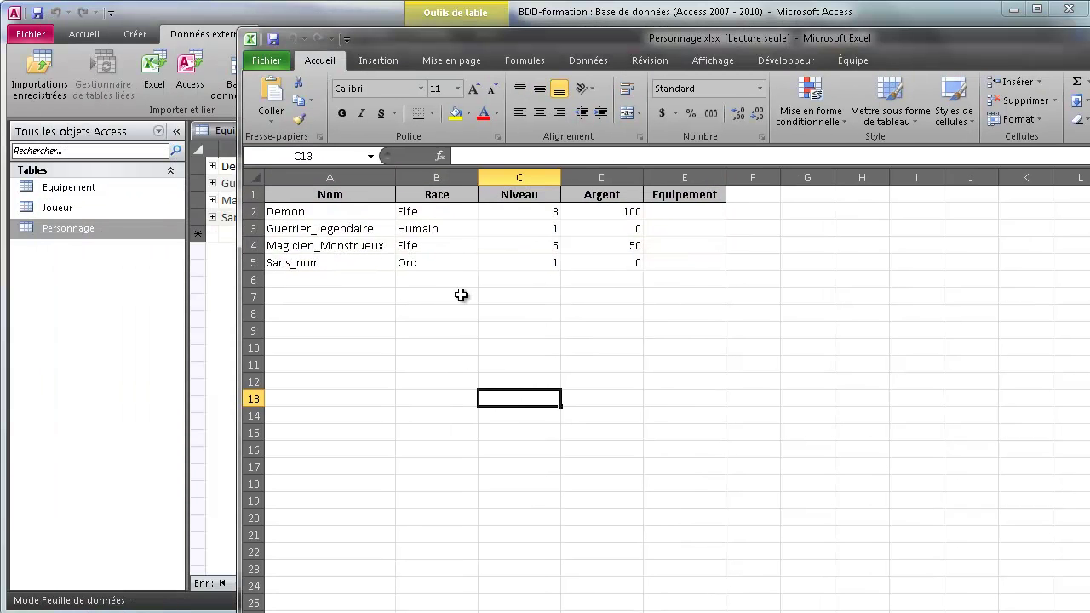
key("alt+F4")
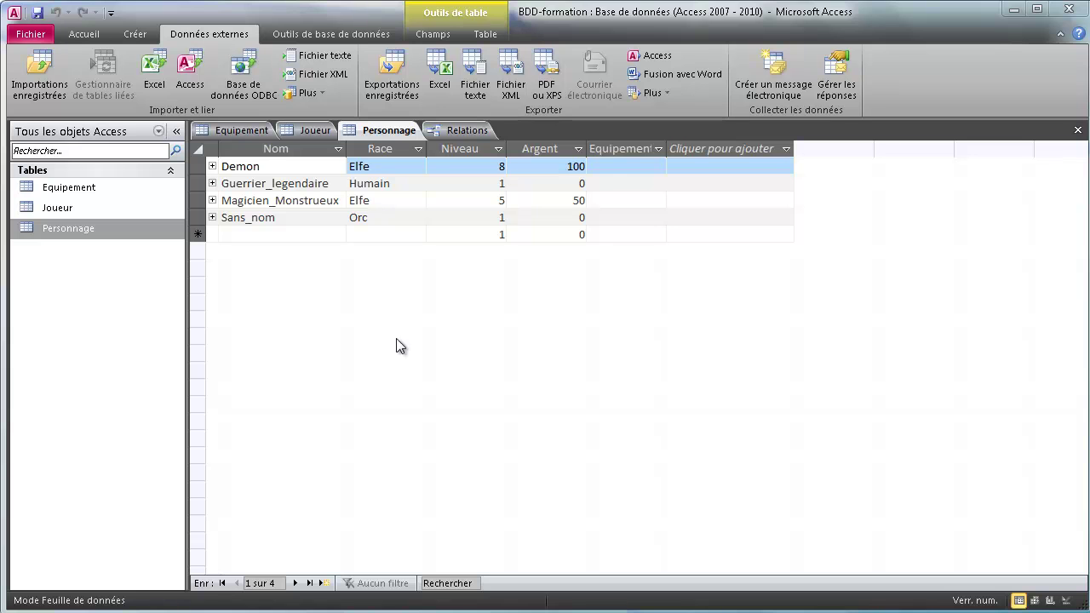
Step: Create a new report in design mode and add the Personnage table to its Détail section as a subreport
left_click(134, 34)
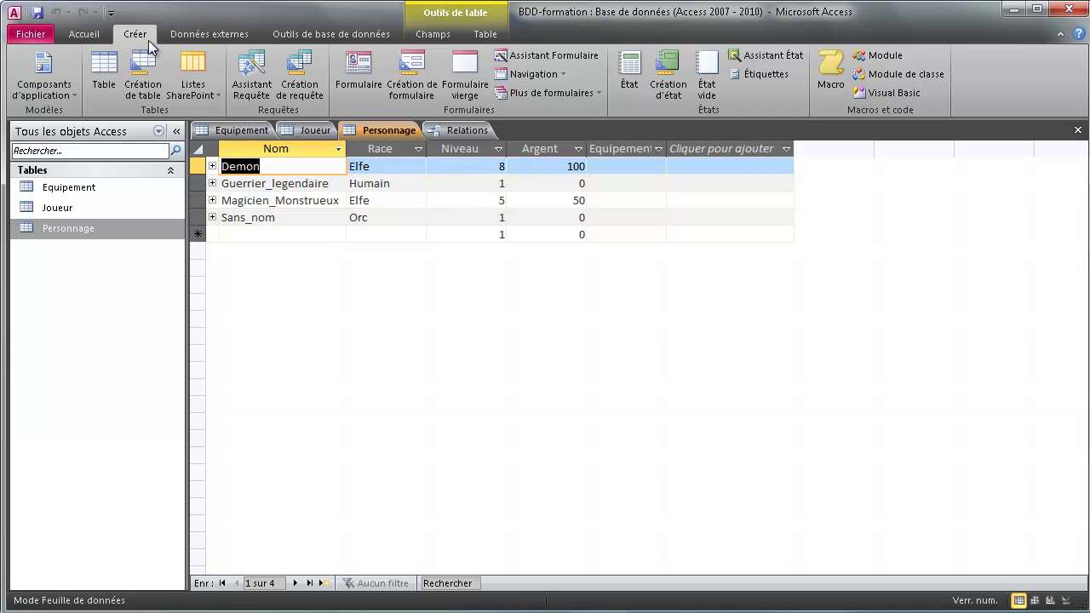
left_click(663, 75)
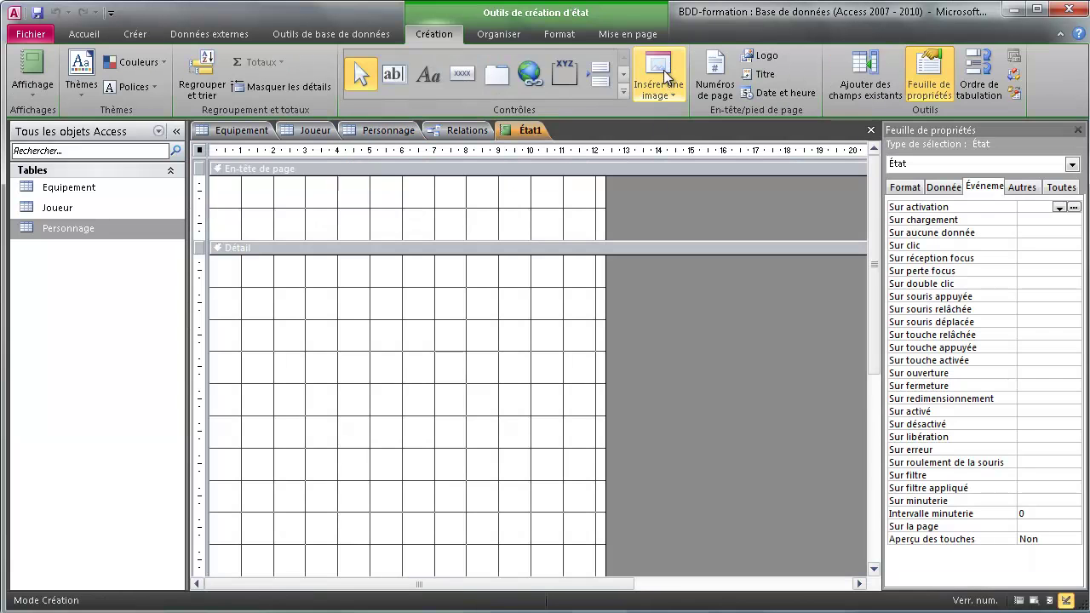
left_click_drag(69, 229, 243, 288)
left_click(761, 406)
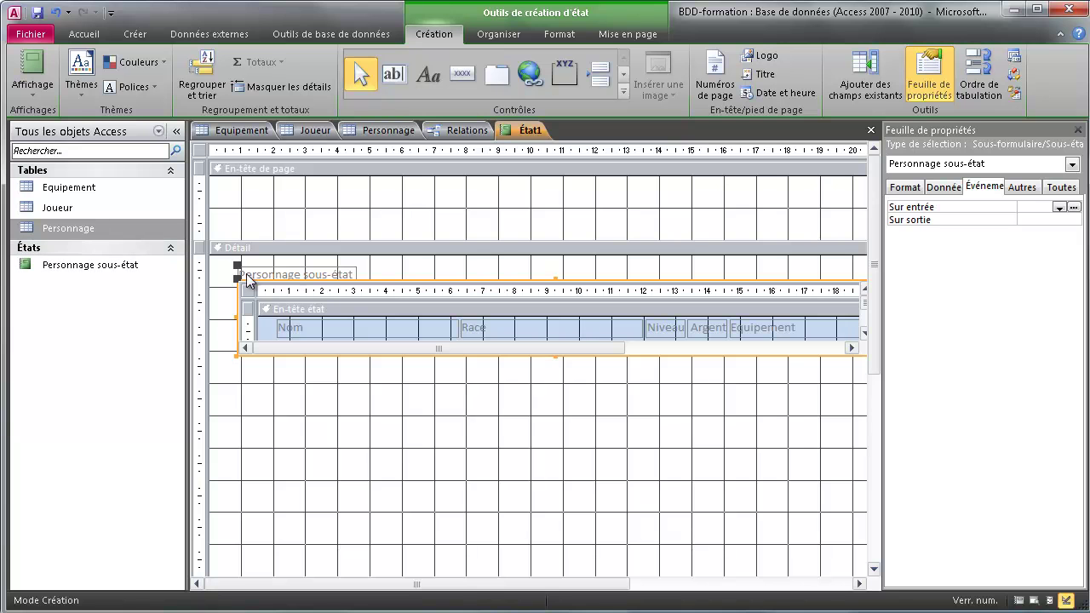
Step: Move the Personnage subreport to the upper-left corner of the Détail section and increase its height to reveal all its sections
left_click(229, 273)
left_click_drag(228, 272, 202, 247)
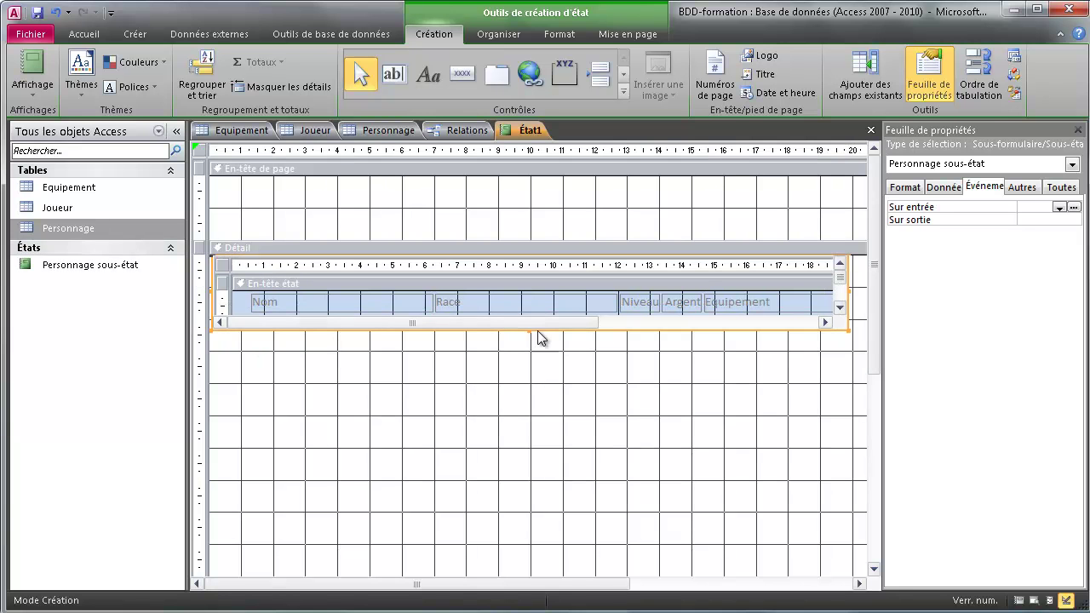
left_click_drag(527, 332, 527, 456)
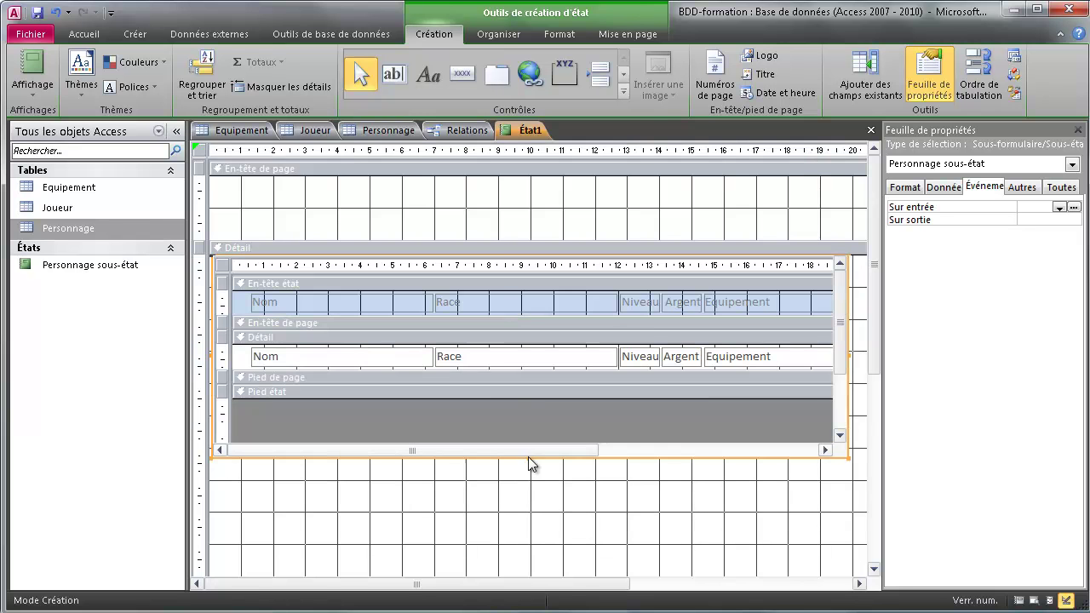
Step: Add the Joueur table below it as a subreport named Joueur sous-état and increase its height to reveal all its sections
scroll(554, 467, "down", 1)
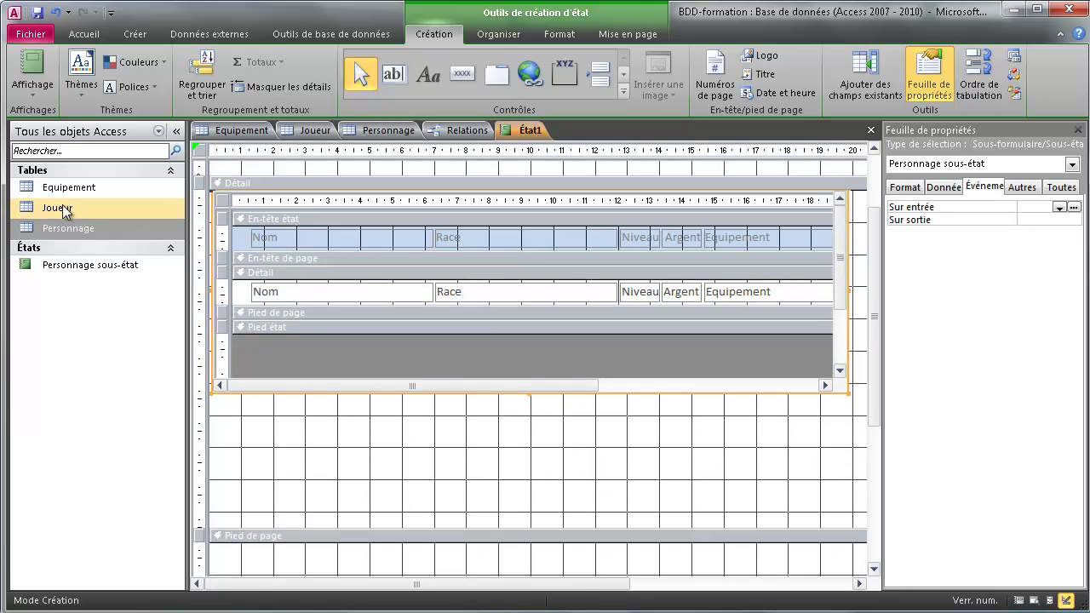
left_click_drag(69, 207, 264, 424)
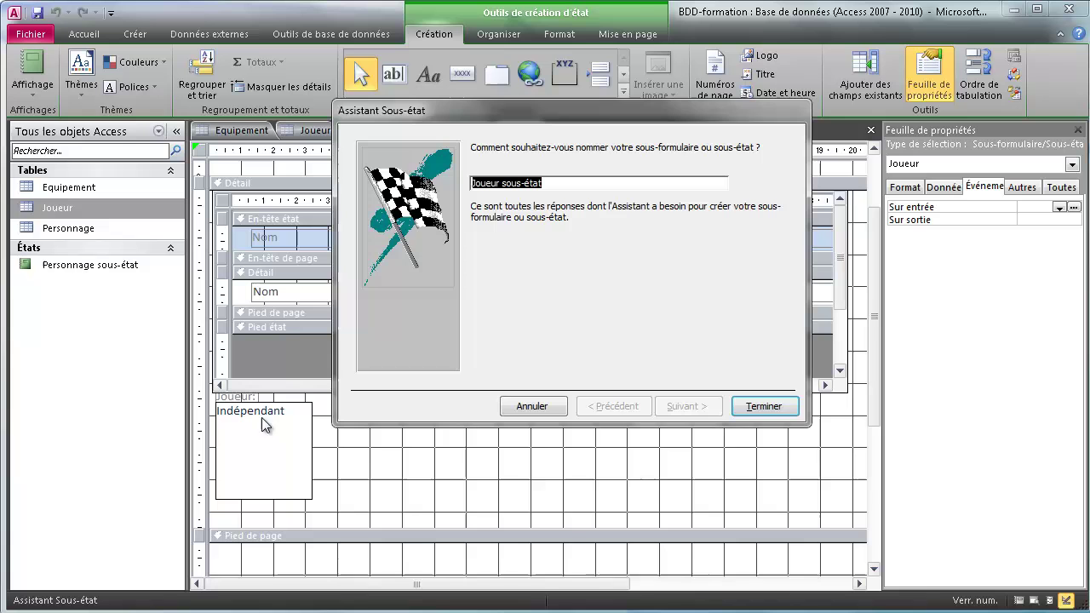
left_click(749, 409)
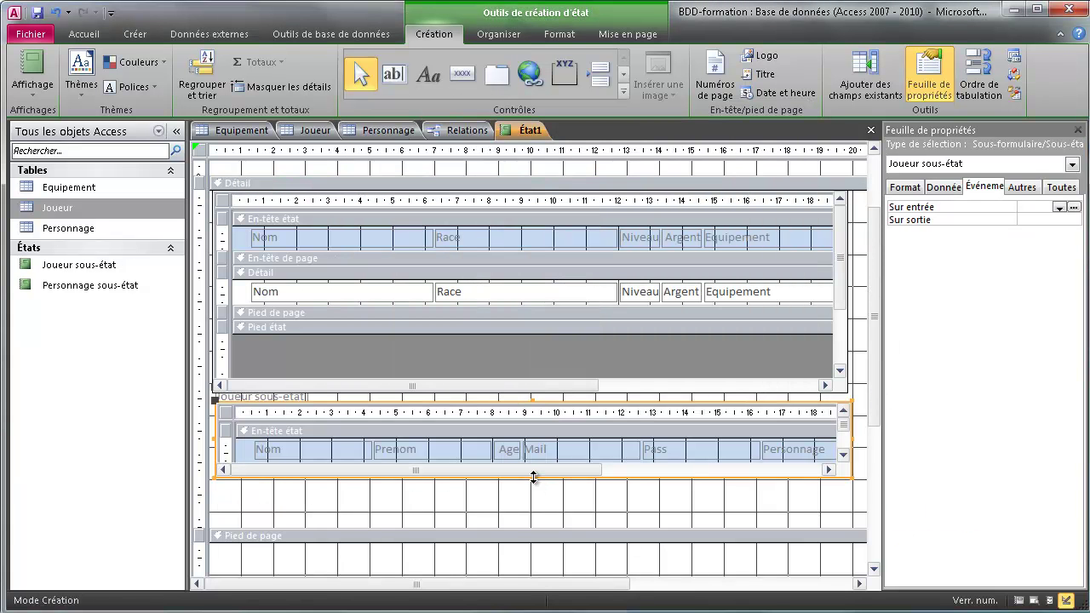
left_click_drag(535, 484, 561, 576)
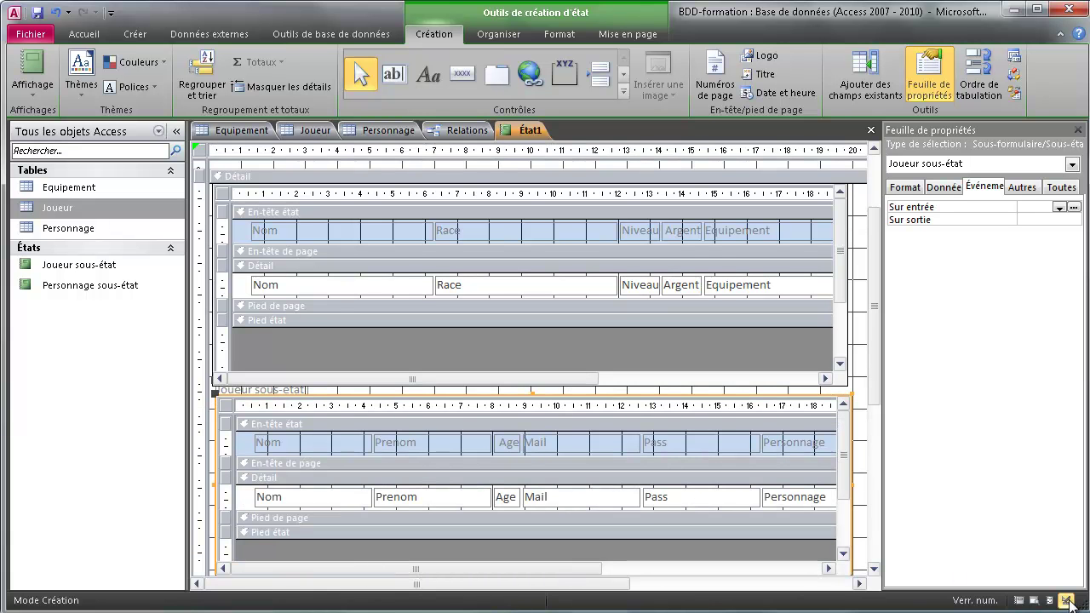
Step: Display the report in report view and examine the Personnage and Joueur records in both subreports
left_click(1018, 601)
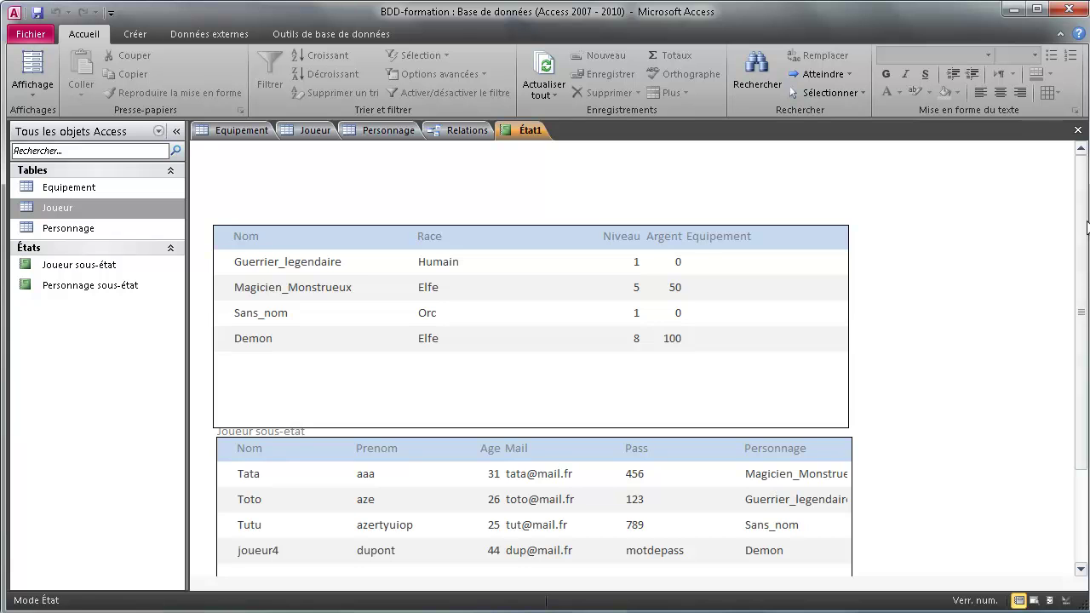
left_click_drag(1086, 226, 1086, 283)
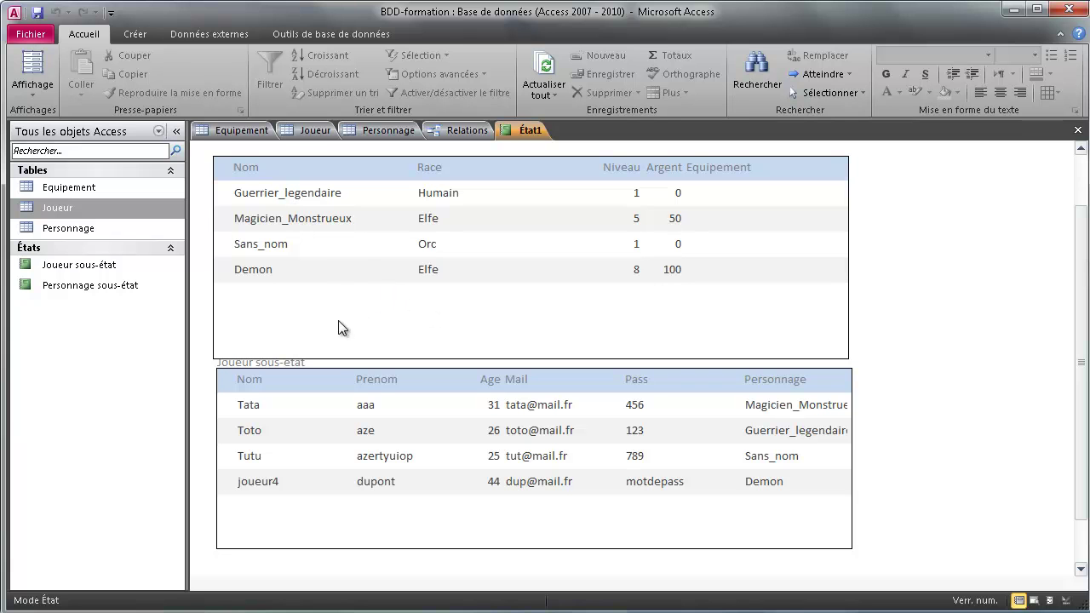
left_click(476, 419)
left_click(911, 506)
left_click_drag(1084, 502, 1081, 483)
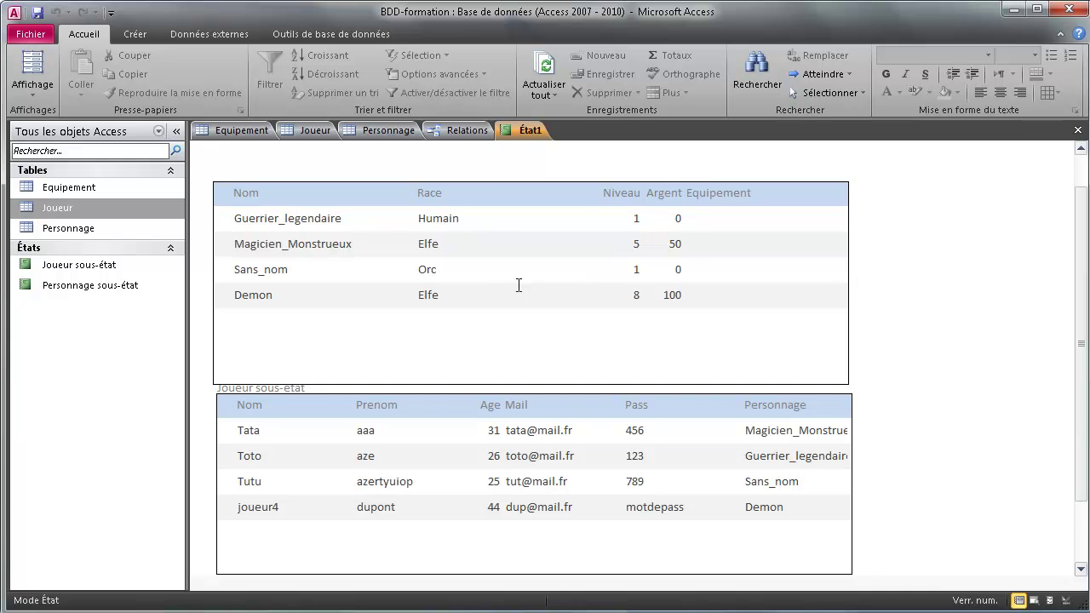
Step: Close the État1 report without saving it
right_click(520, 130)
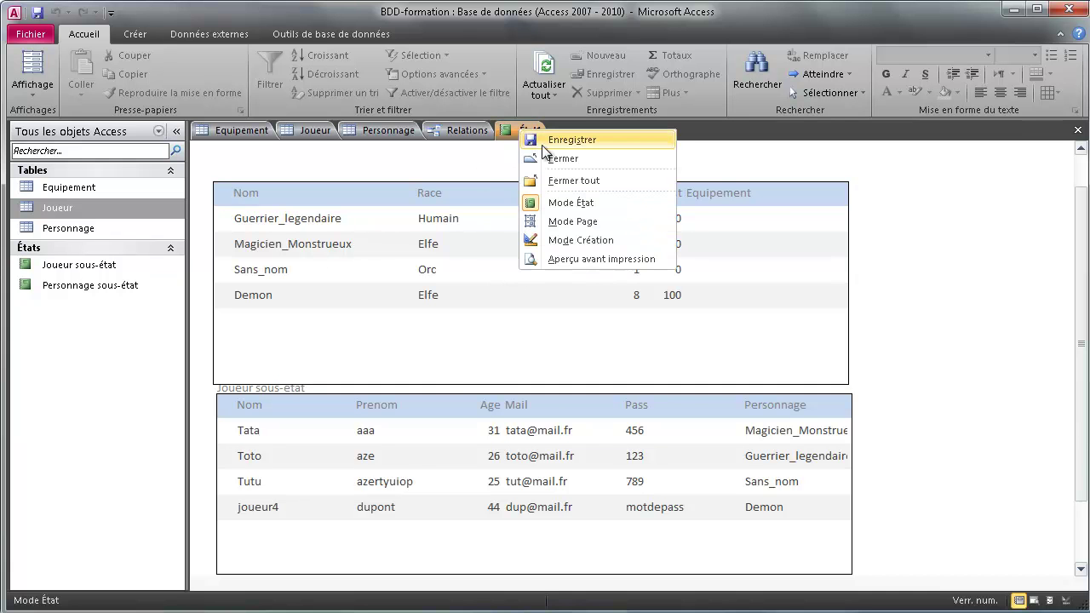
left_click(551, 157)
left_click(630, 451)
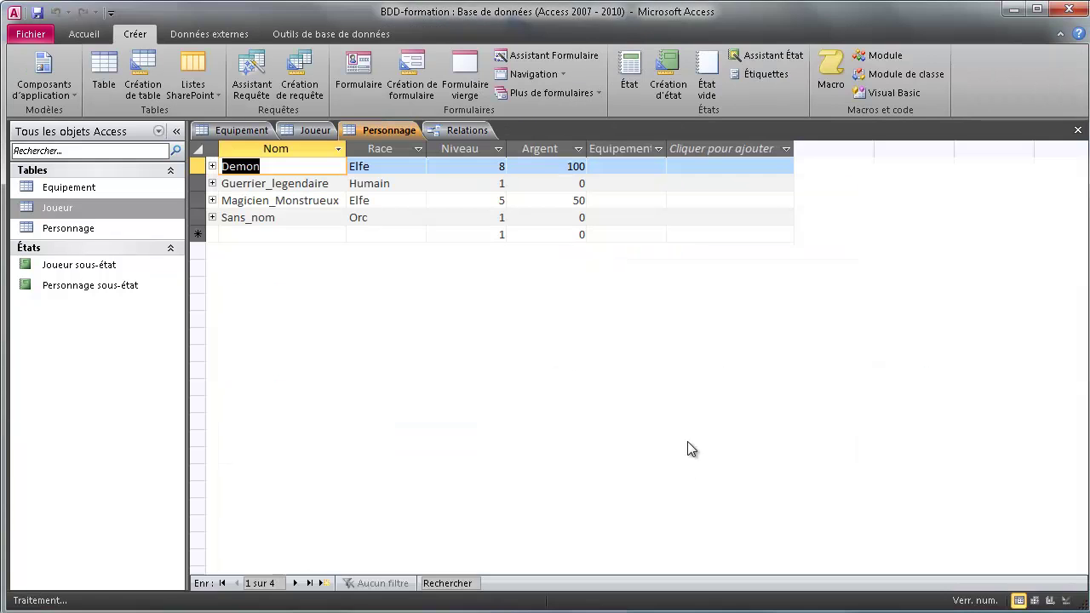
Step: Permanently delete the Joueur sous-état and Personnage sous-état reports from the database
right_click(109, 266)
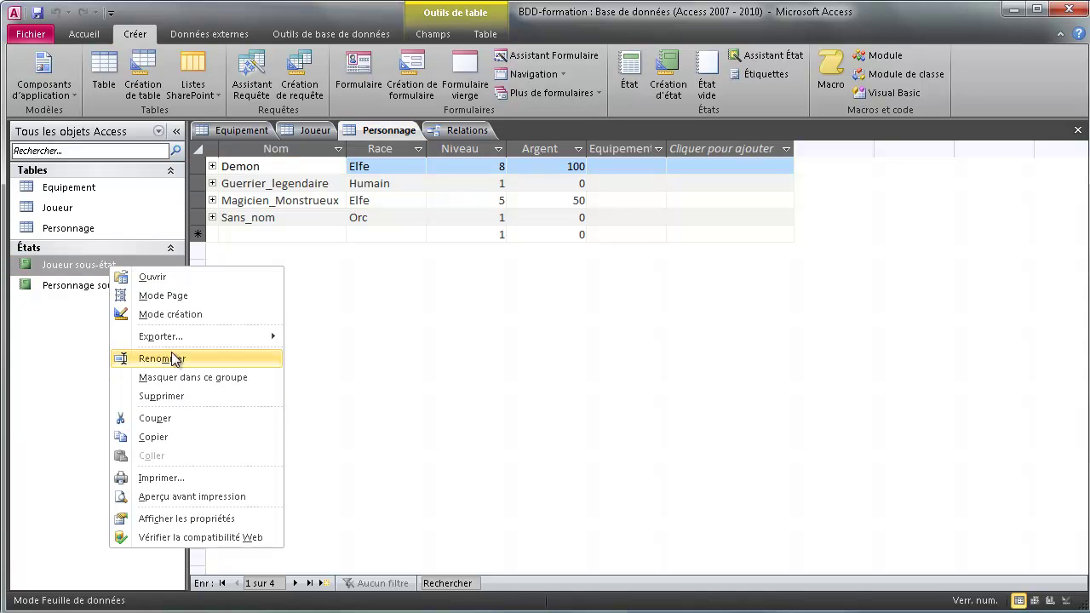
left_click(166, 397)
left_click(657, 458)
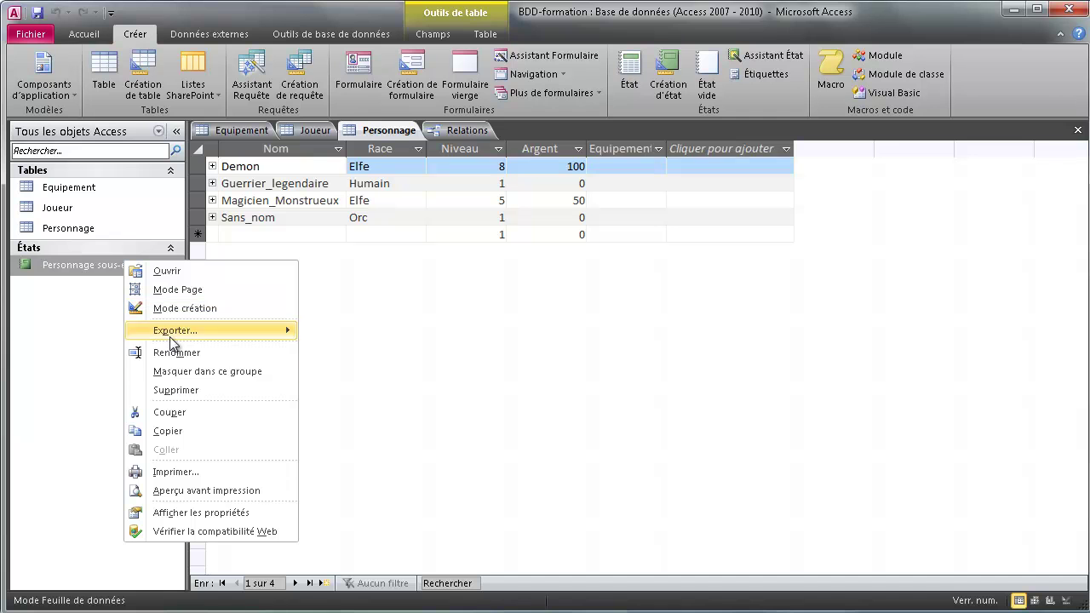
left_click(178, 391)
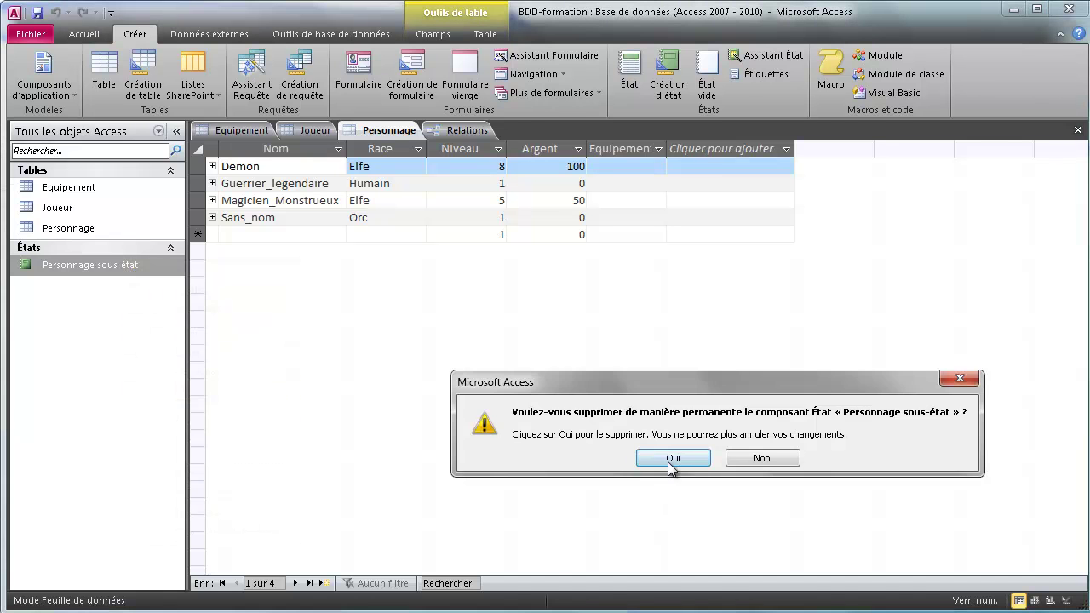
left_click(672, 459)
Step: Close the Relations window and the open Personnage, Joueur and Equipement tables
right_click(485, 136)
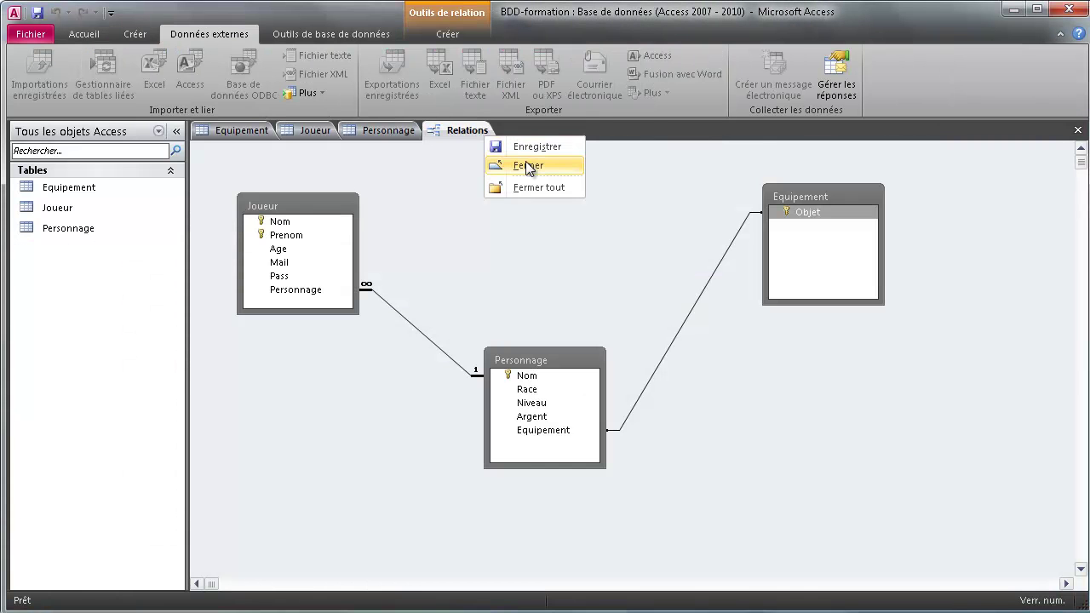
left_click(526, 164)
left_click(690, 457)
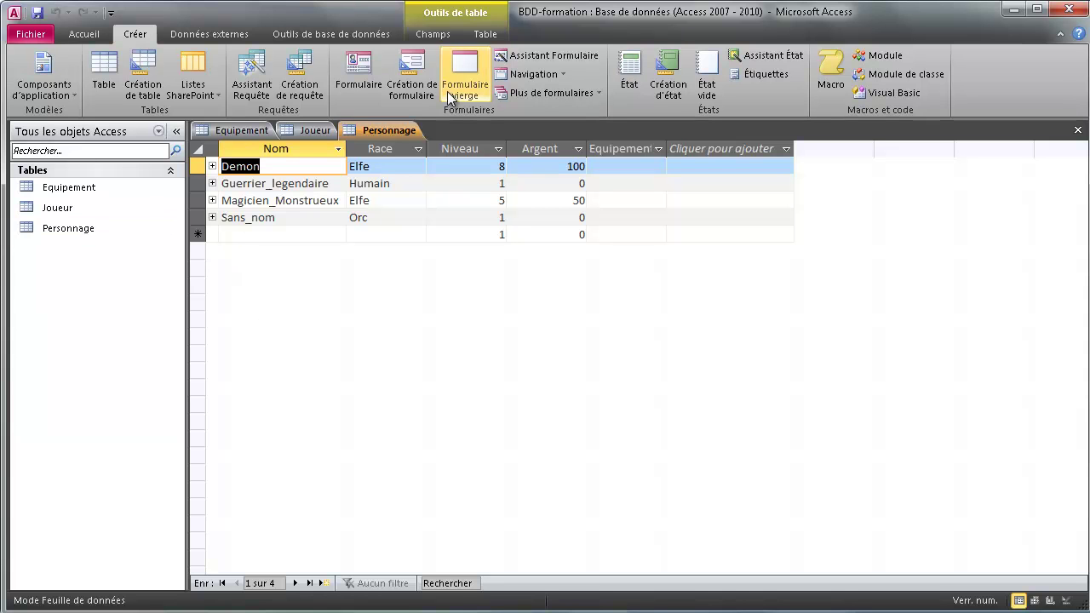
right_click(402, 128)
left_click(444, 156)
right_click(339, 136)
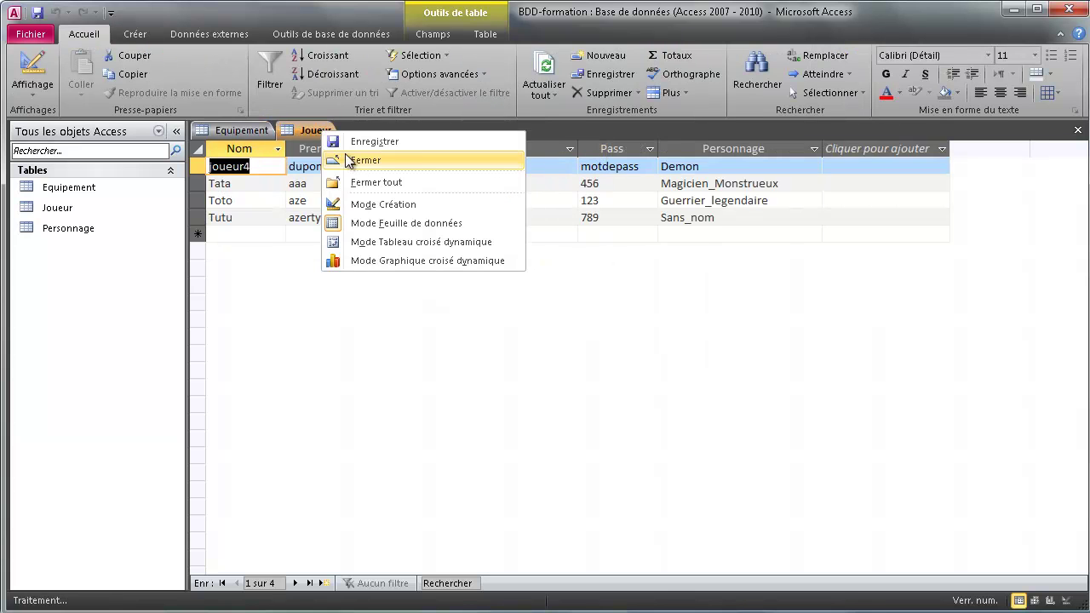
left_click(351, 159)
right_click(255, 132)
left_click(299, 160)
Step: Start a new query with the Assistant Requête simple and include all fields of the Joueur and Personnage tables
left_click(132, 34)
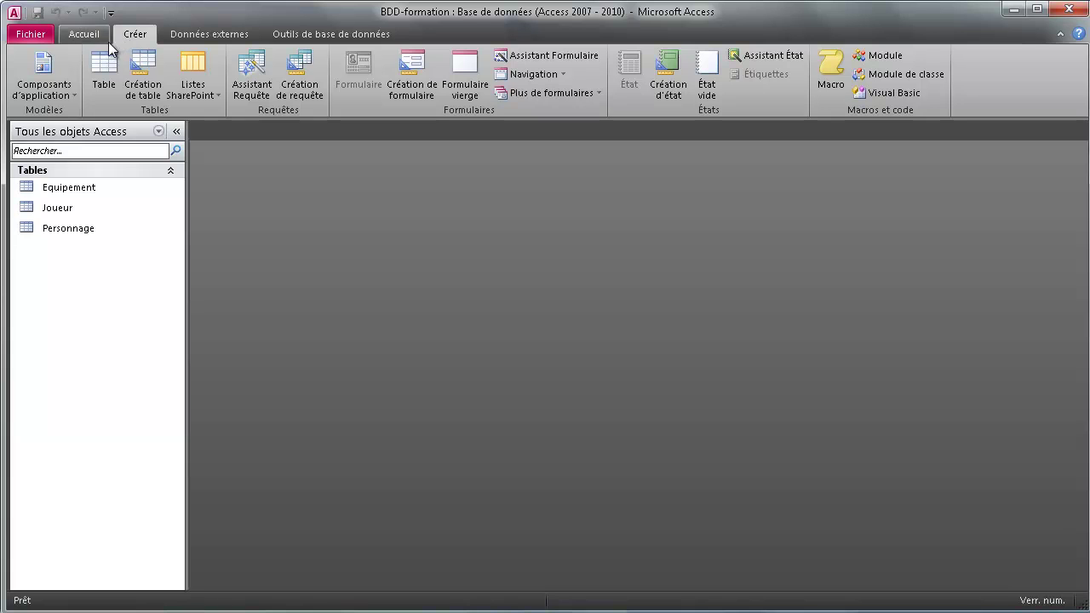
left_click(256, 77)
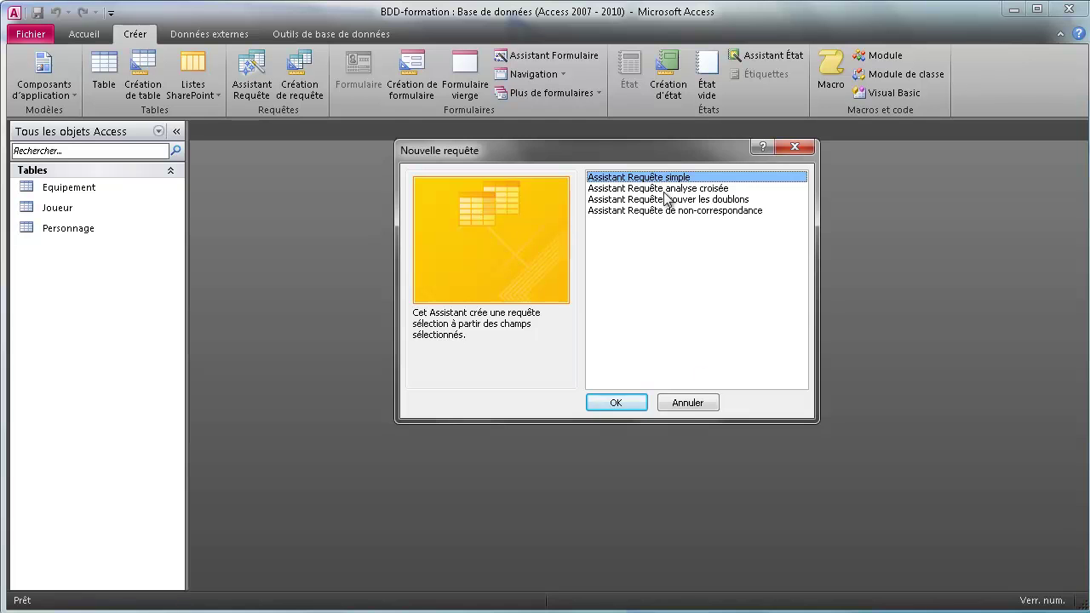
left_click(615, 403)
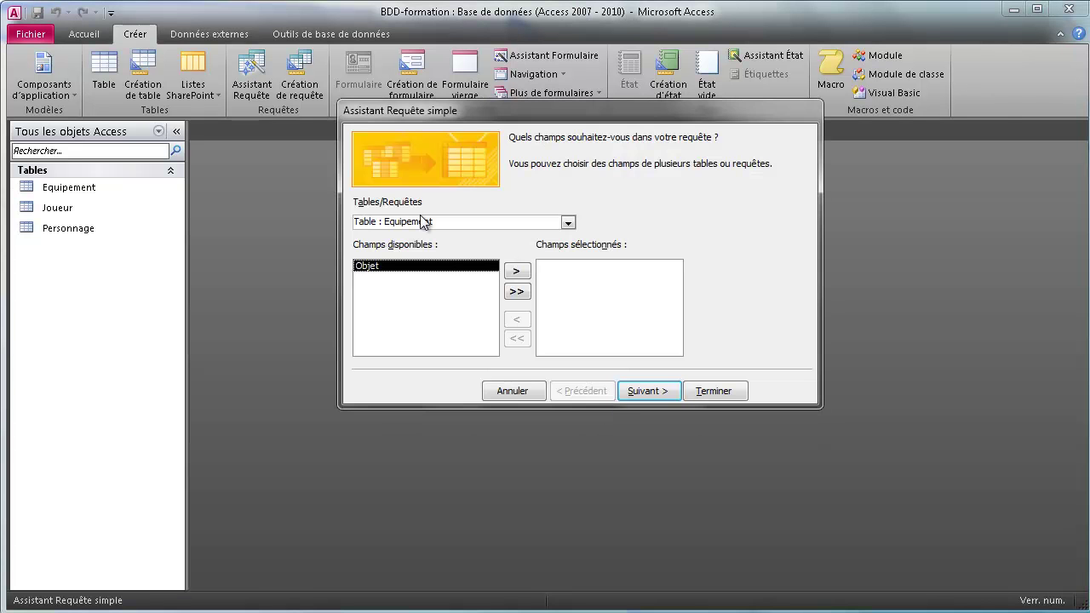
left_click(568, 222)
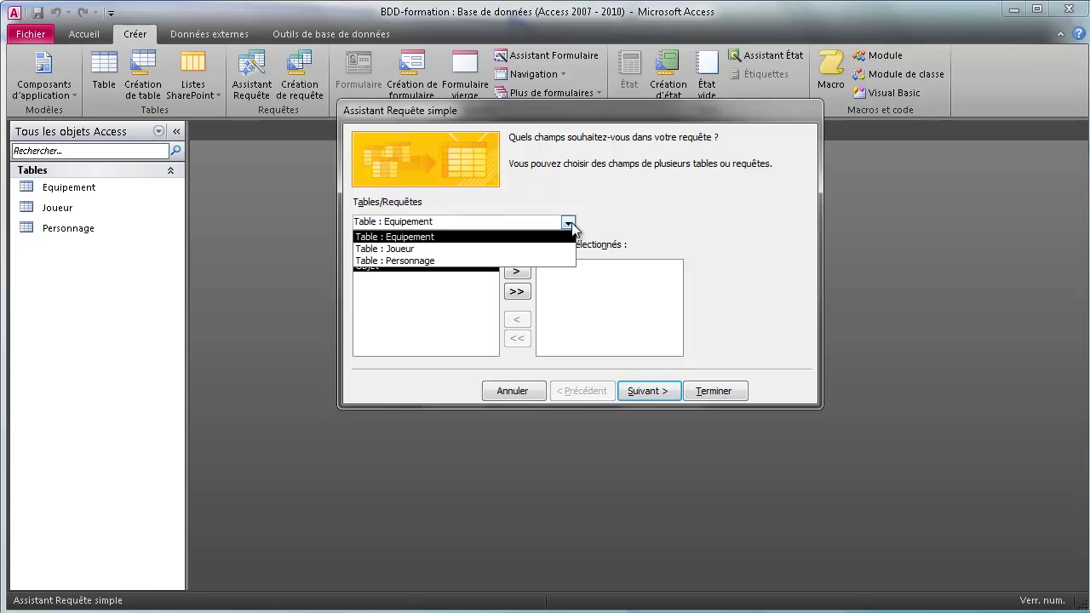
left_click(458, 249)
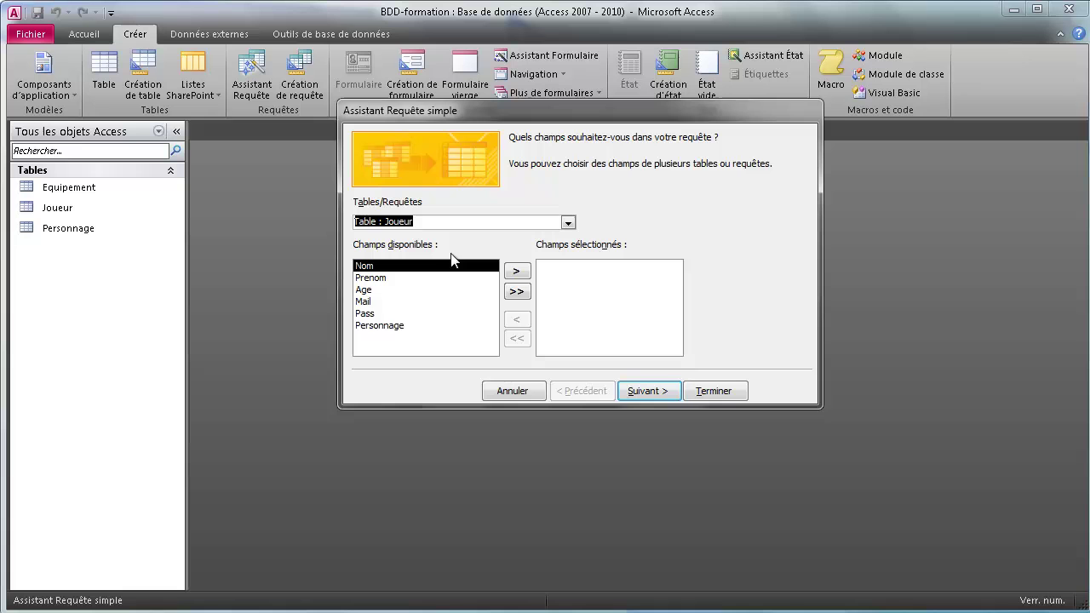
left_click(514, 292)
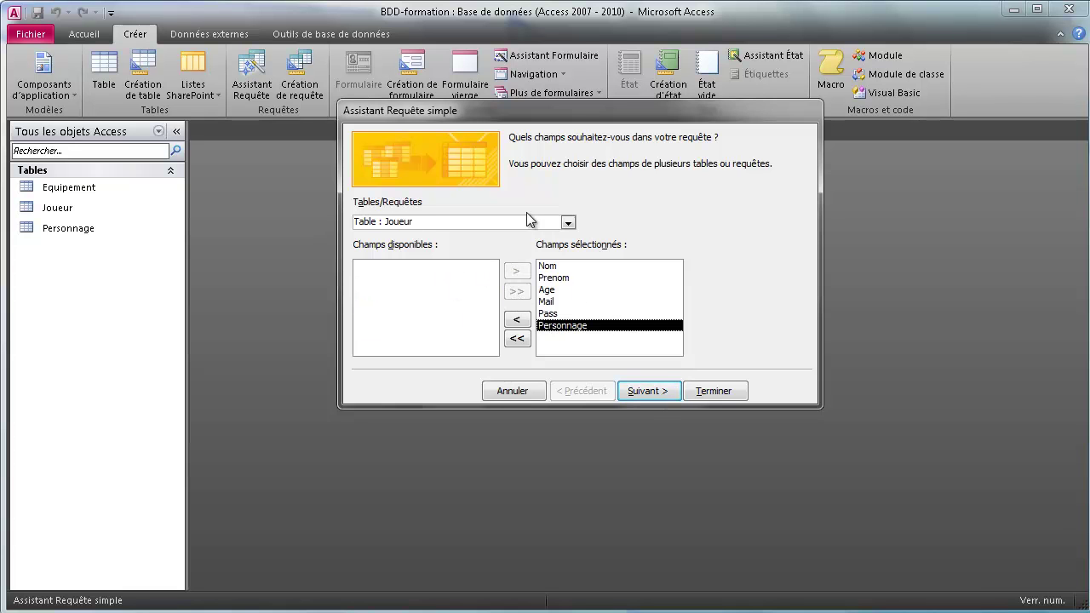
left_click(567, 224)
left_click(463, 260)
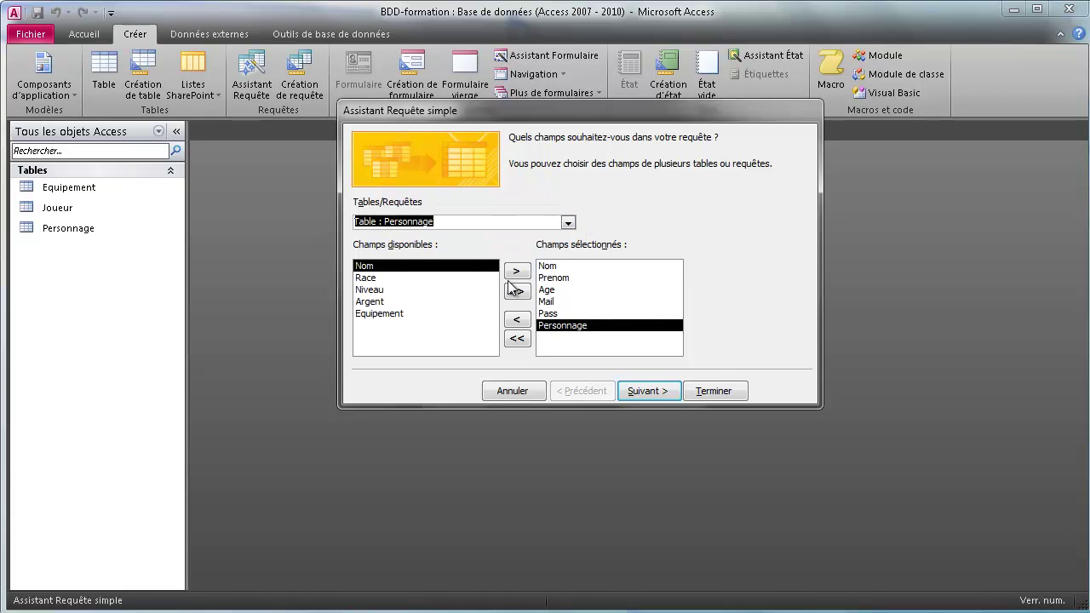
left_click(522, 293)
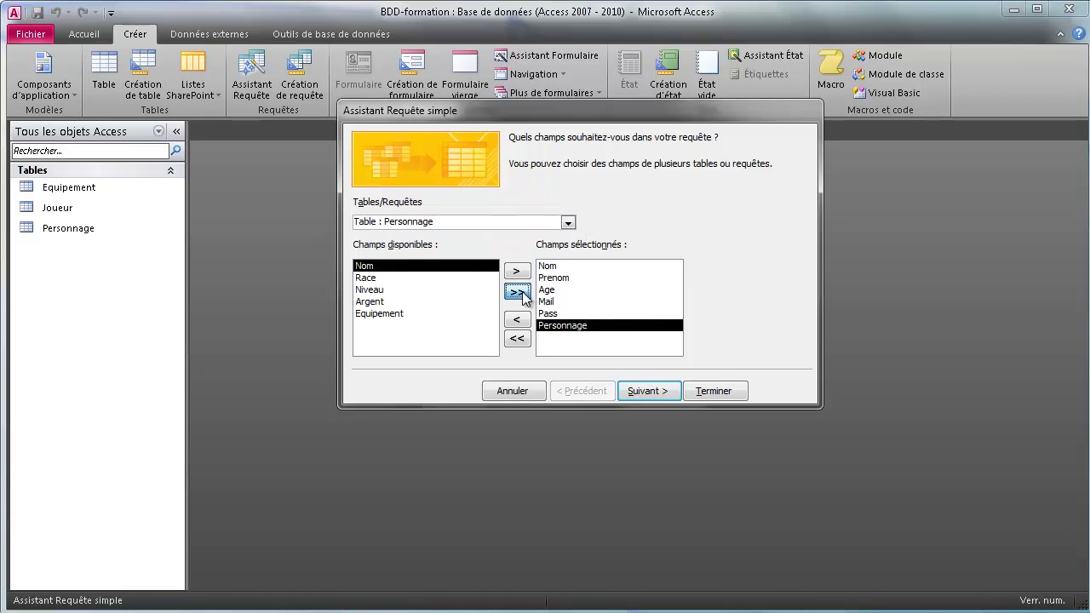
Step: Finish the wizard as a detailed query titled Joueur Requête and open it to display its information
left_click(665, 396)
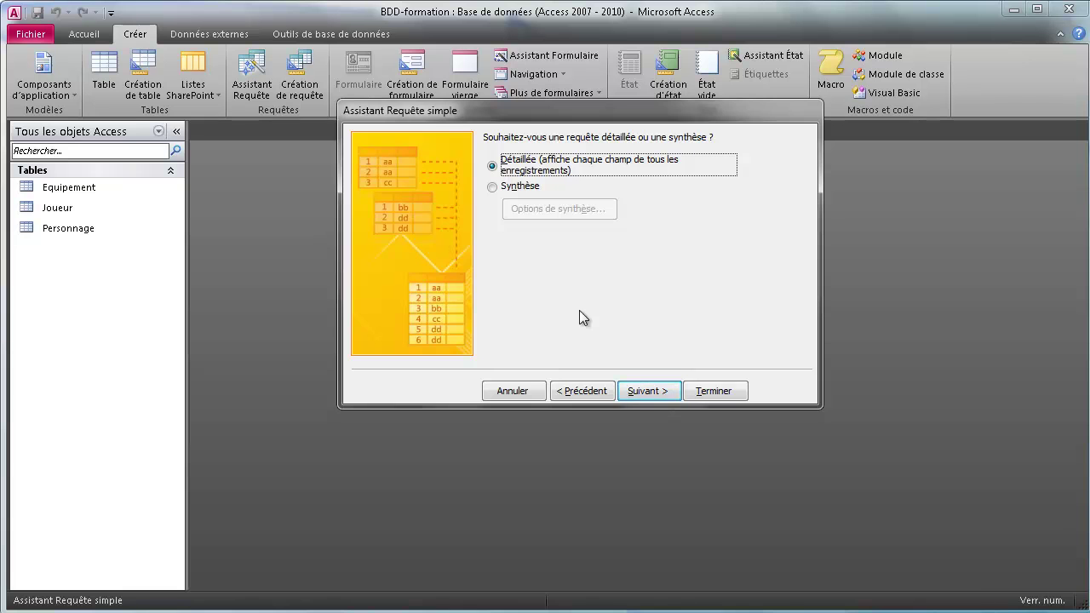
left_click(651, 385)
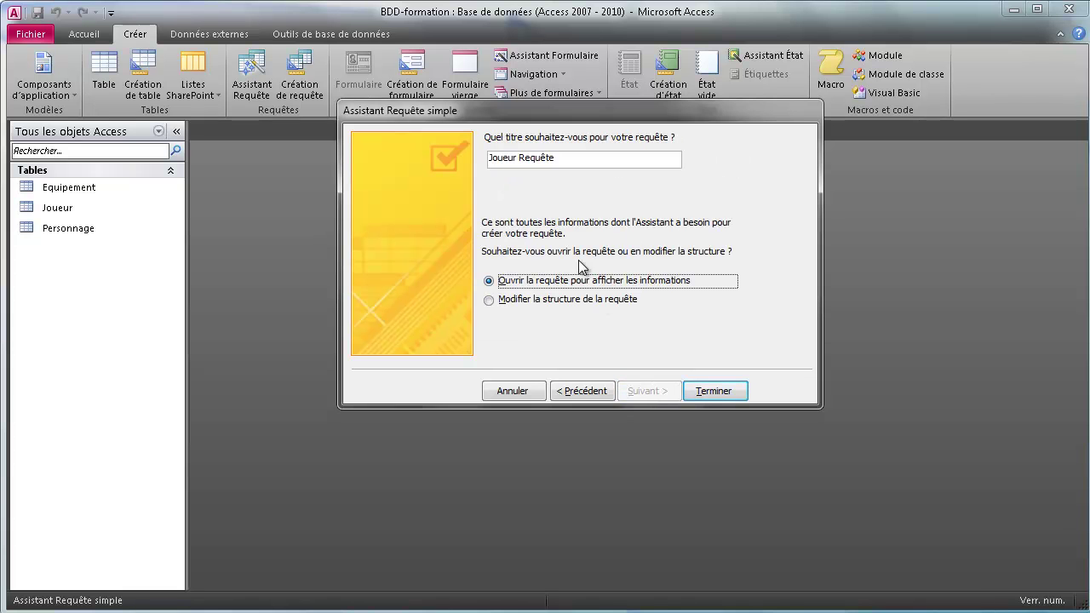
left_click(714, 393)
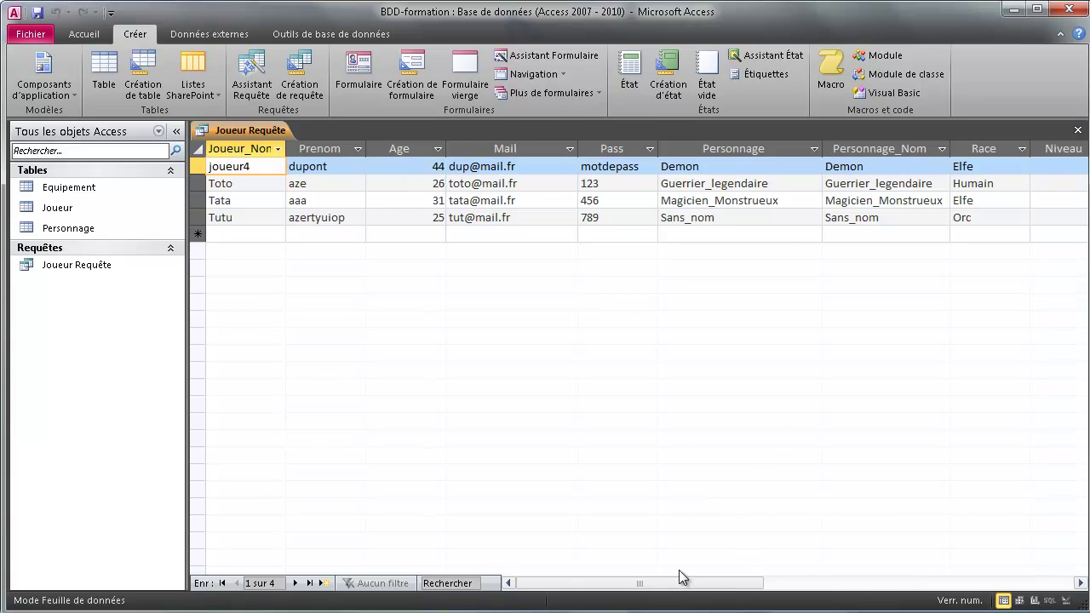
Step: Examine the query's records, comparing the first row's values in the Personnage and Personnage_Nom columns
left_click_drag(681, 583, 634, 586)
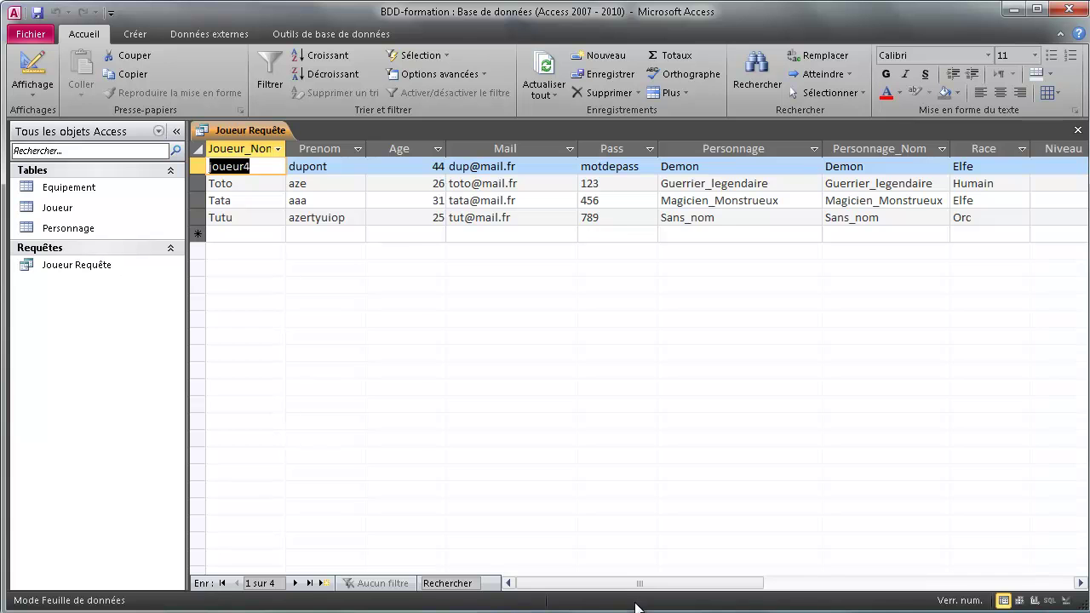
left_click_drag(639, 588, 621, 601)
left_click(255, 171)
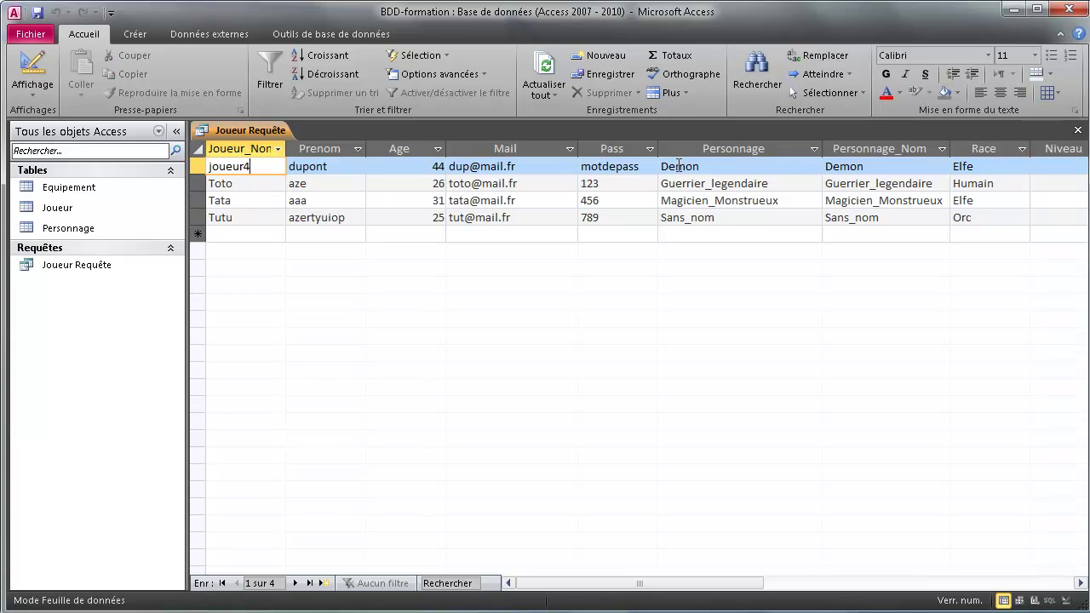
left_click_drag(677, 166, 703, 169)
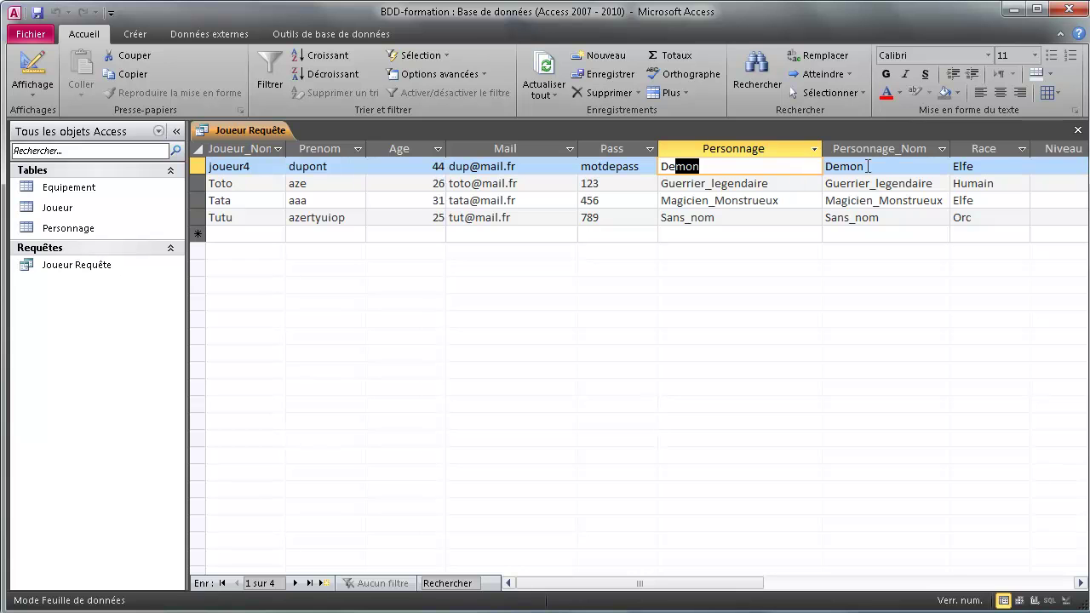
left_click_drag(841, 167, 870, 168)
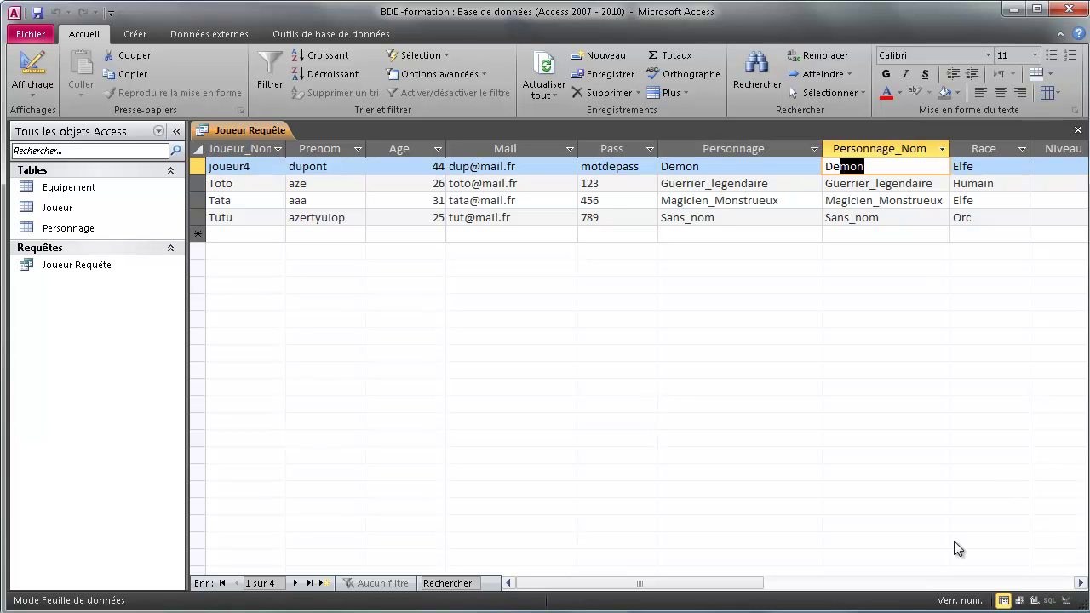
Step: Show Joueur Requête in design mode, enlarge the field grid, and inspect the source table of the Joueur_Nom field
left_click(32, 66)
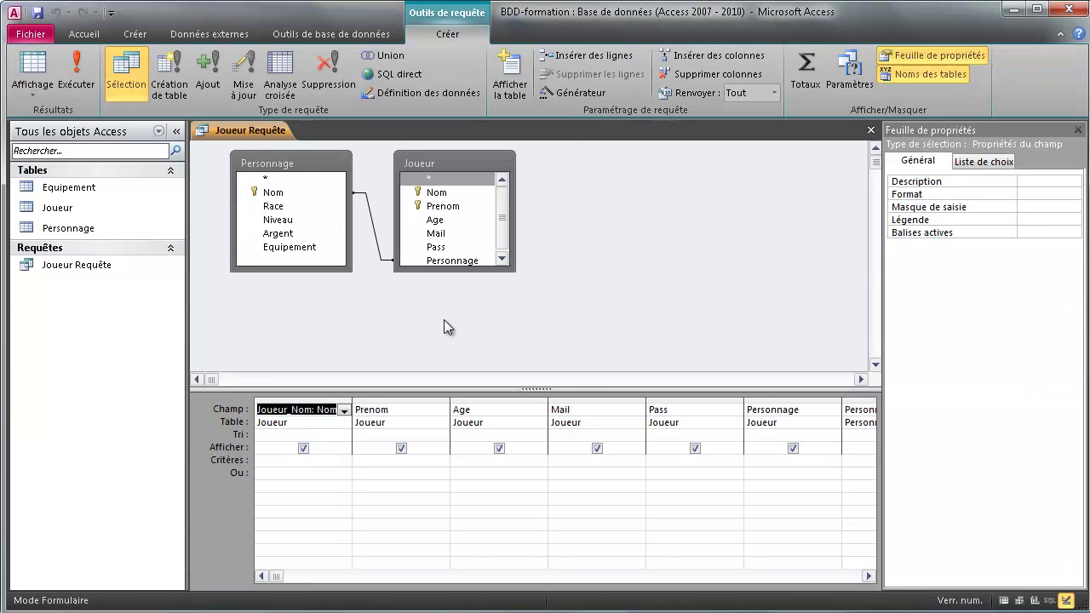
left_click_drag(534, 390, 535, 363)
left_click_drag(283, 551, 290, 511)
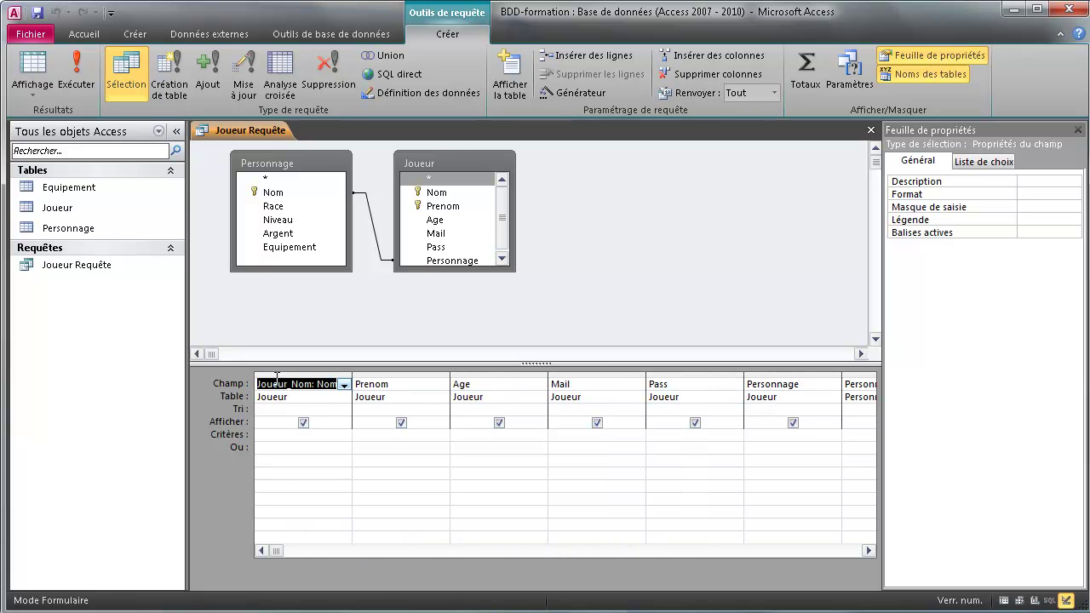
left_click(296, 399)
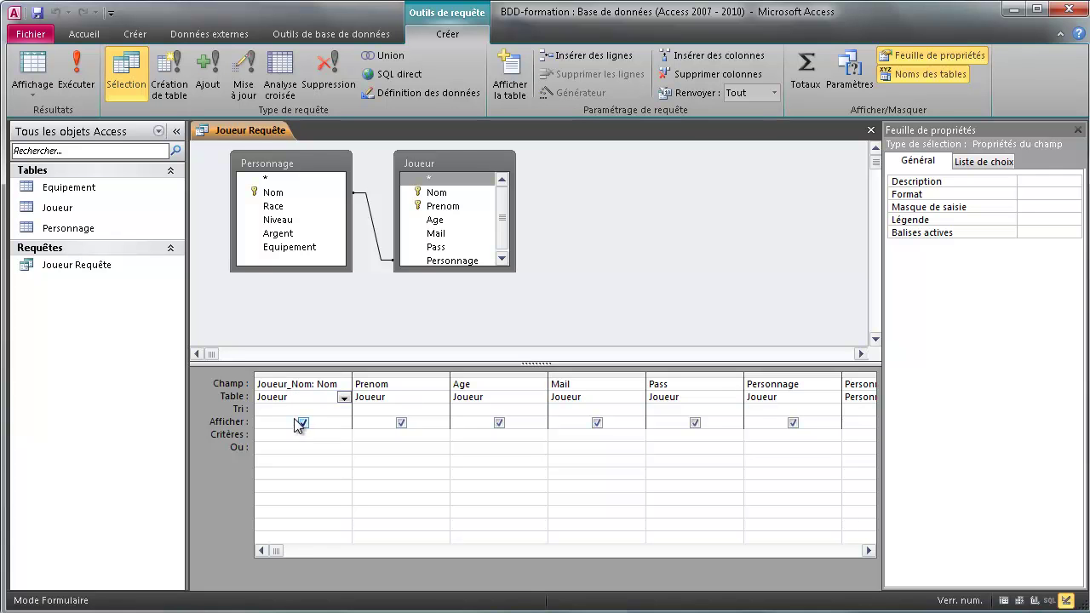
Step: Hide all the Joueur table fields, from Joueur_Nom to Personnage, in the query's output
left_click(303, 422)
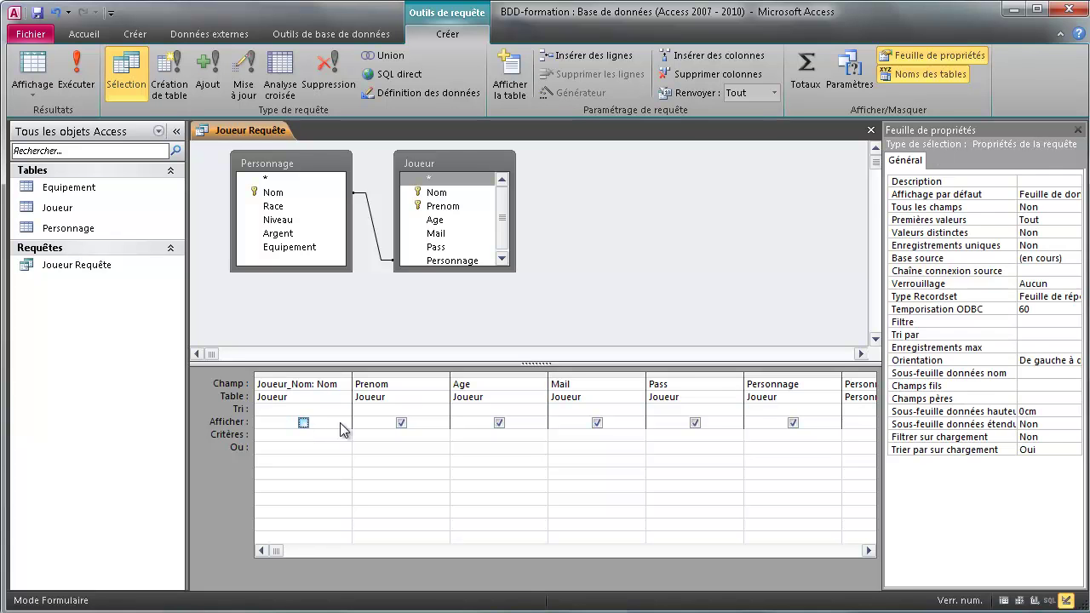
left_click(498, 422)
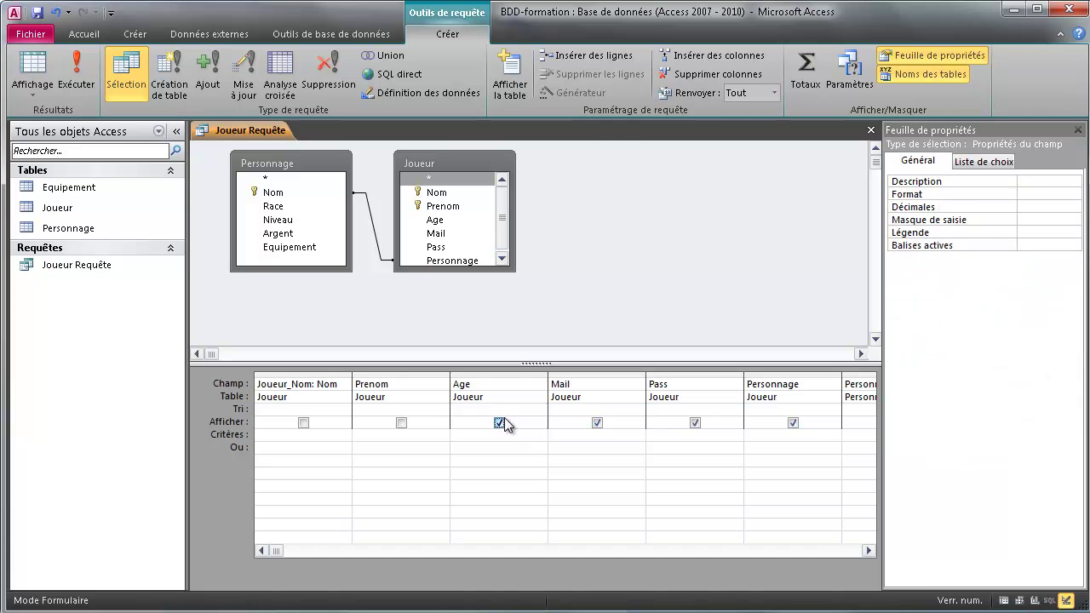
left_click(597, 422)
left_click(695, 424)
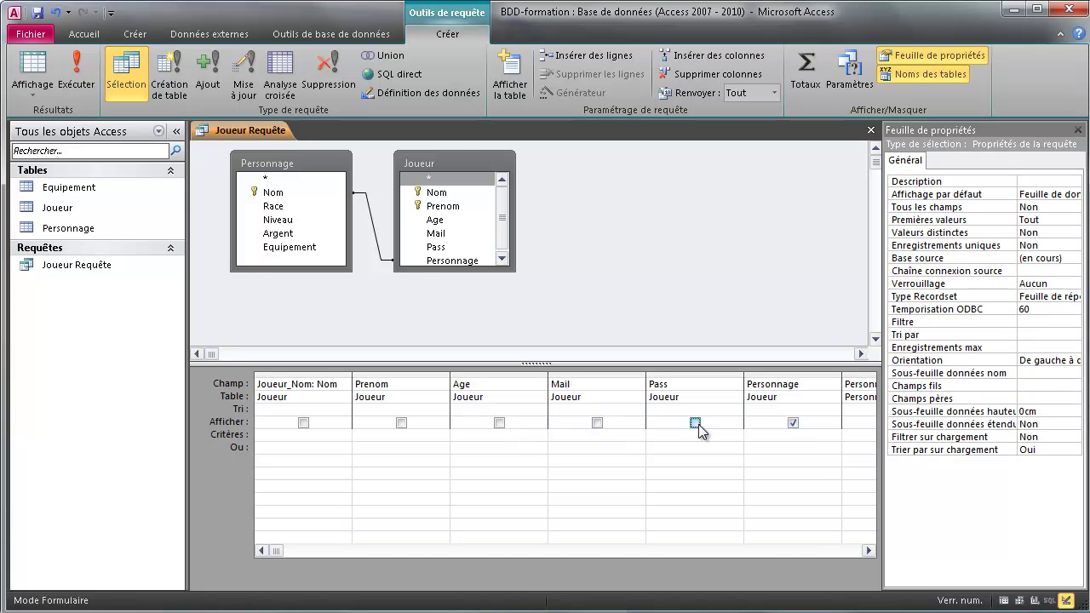
left_click(792, 422)
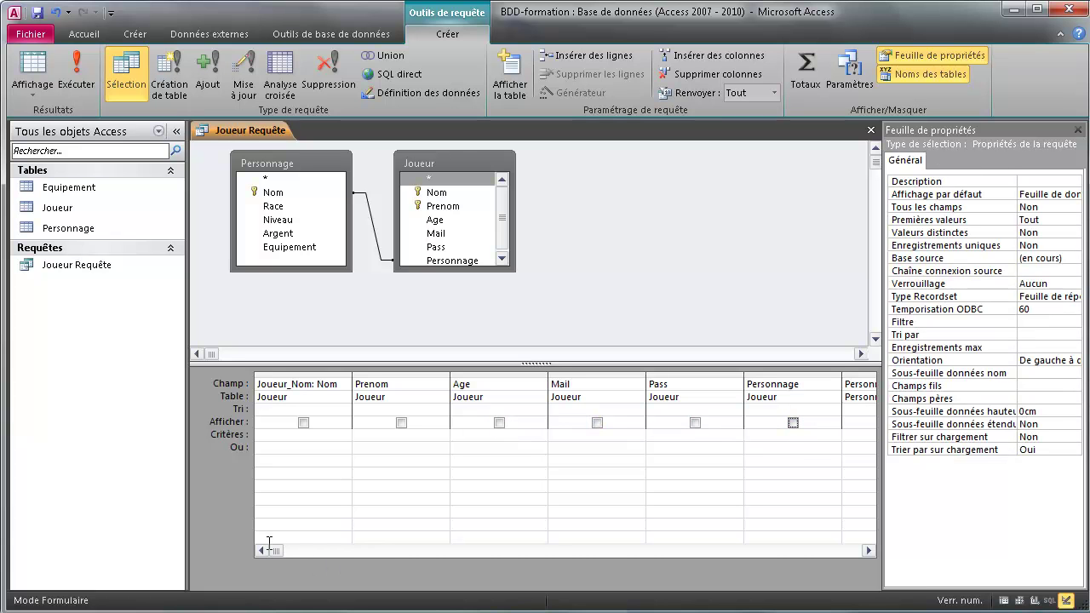
Step: Hide all the Personnage table fields, from Personnage_Nom to Equipement, and try to display the query's results
left_click_drag(274, 550, 444, 550)
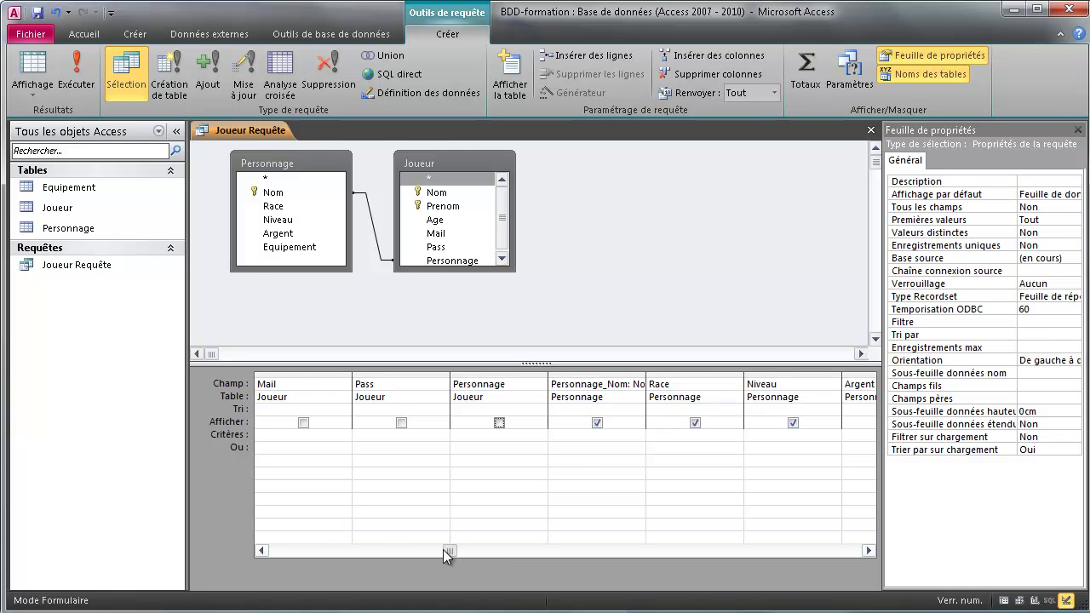
left_click(597, 423)
left_click(695, 423)
left_click(793, 422)
left_click(869, 550)
left_click(869, 550)
left_click(868, 550)
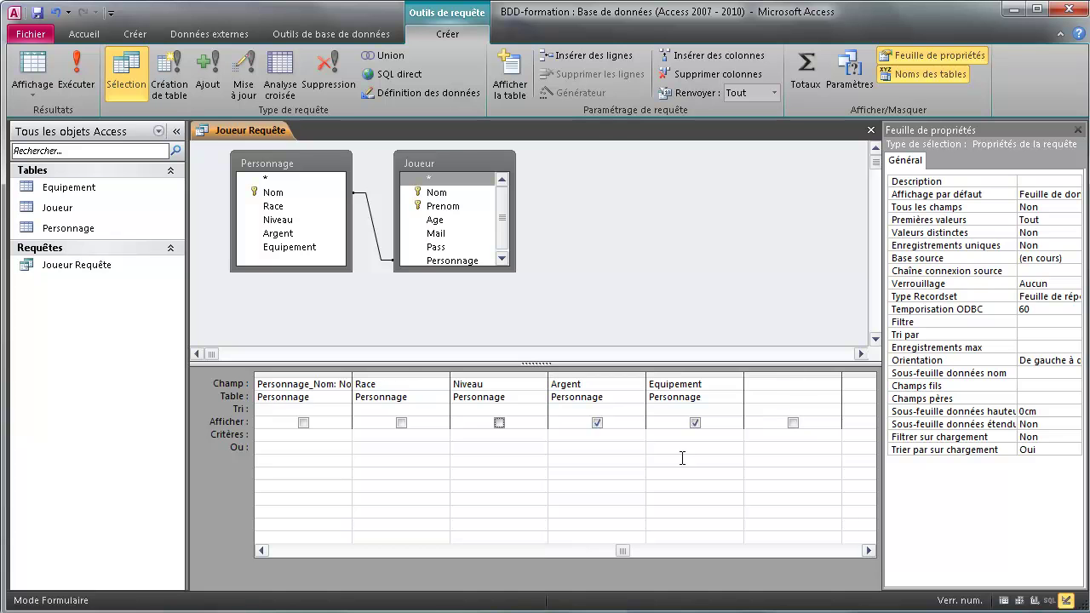
left_click(598, 424)
left_click(694, 422)
left_click(1002, 600)
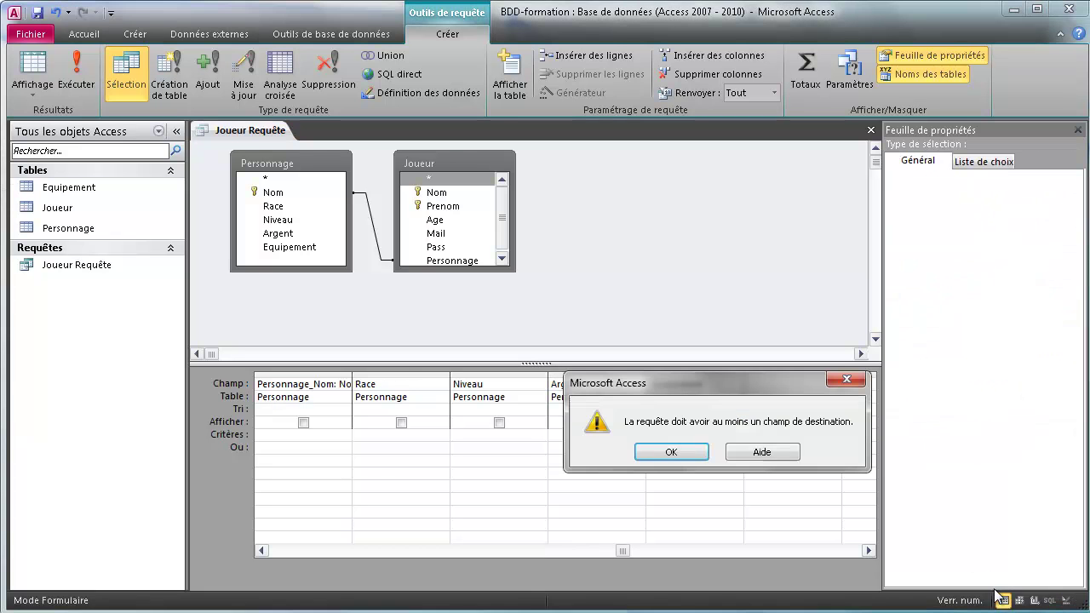
left_click(697, 454)
Step: Show the Joueur_Nom field in the query's output again and display the results
left_click_drag(629, 555, 290, 532)
left_click(303, 422)
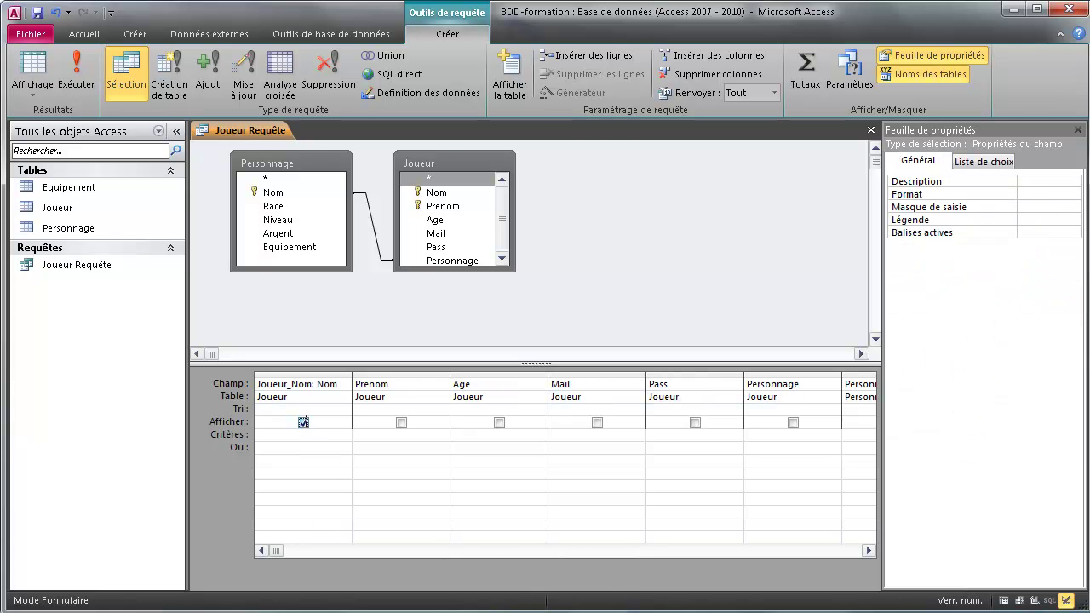
left_click(1003, 600)
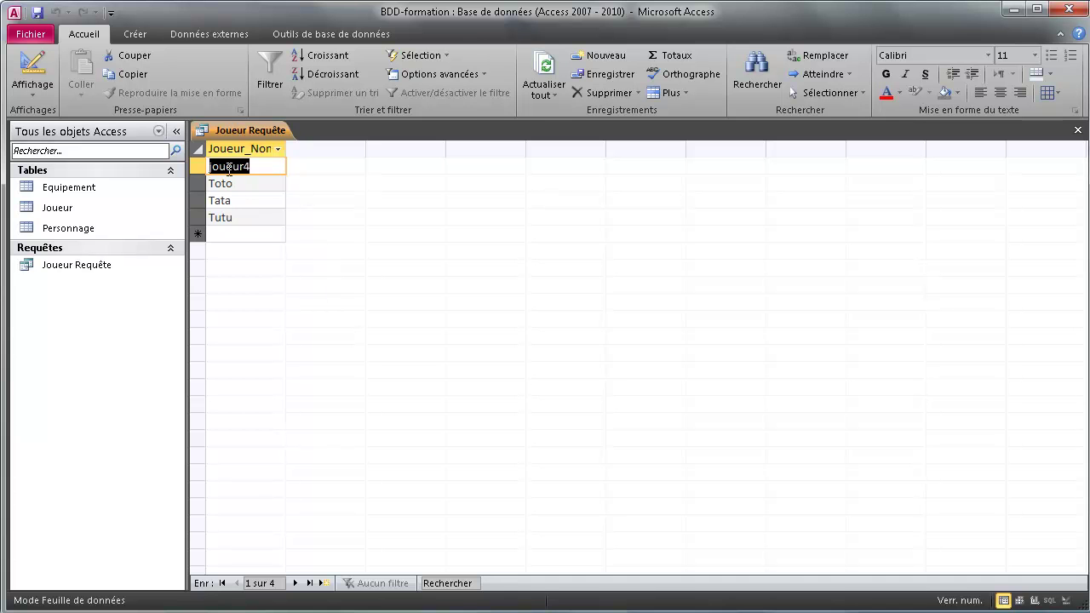
Step: Set the sort order of the Joueur_Nom field to Décroissant in the query design and display the results
left_click(1066, 600)
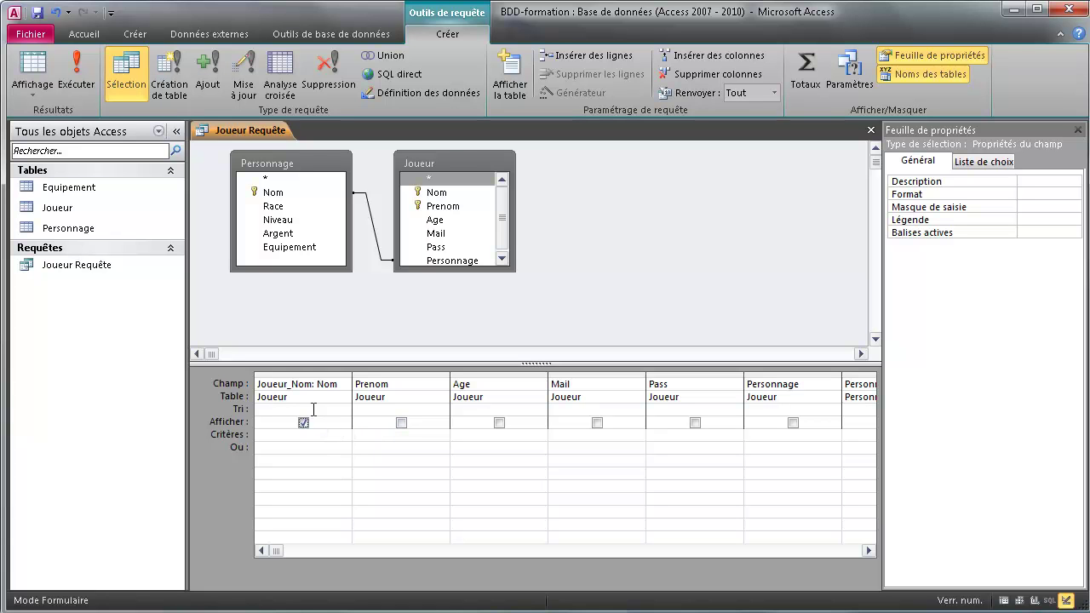
left_click(313, 409)
left_click(343, 410)
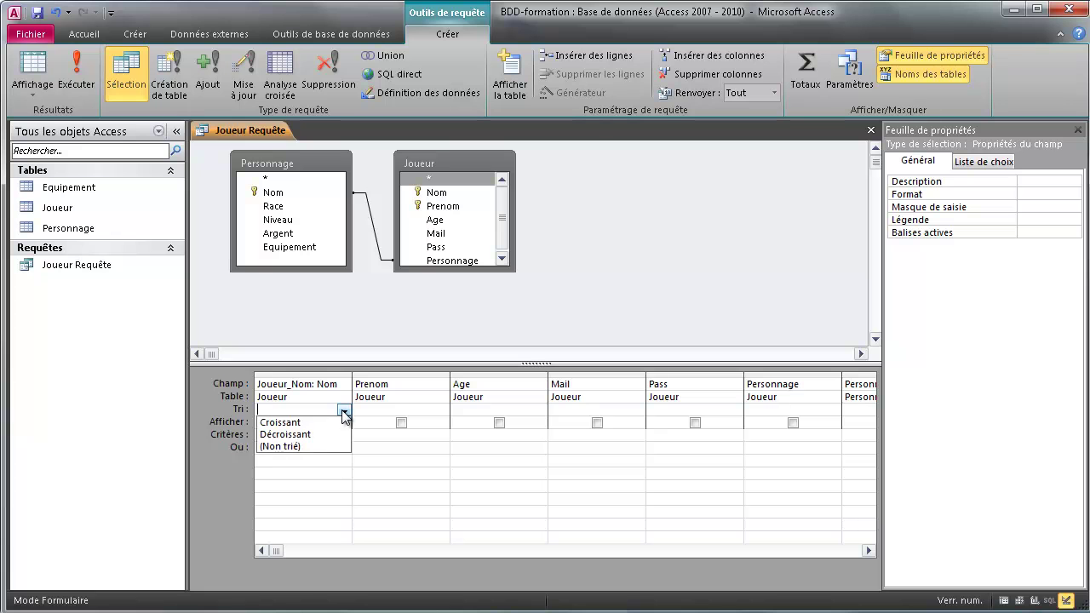
left_click(302, 435)
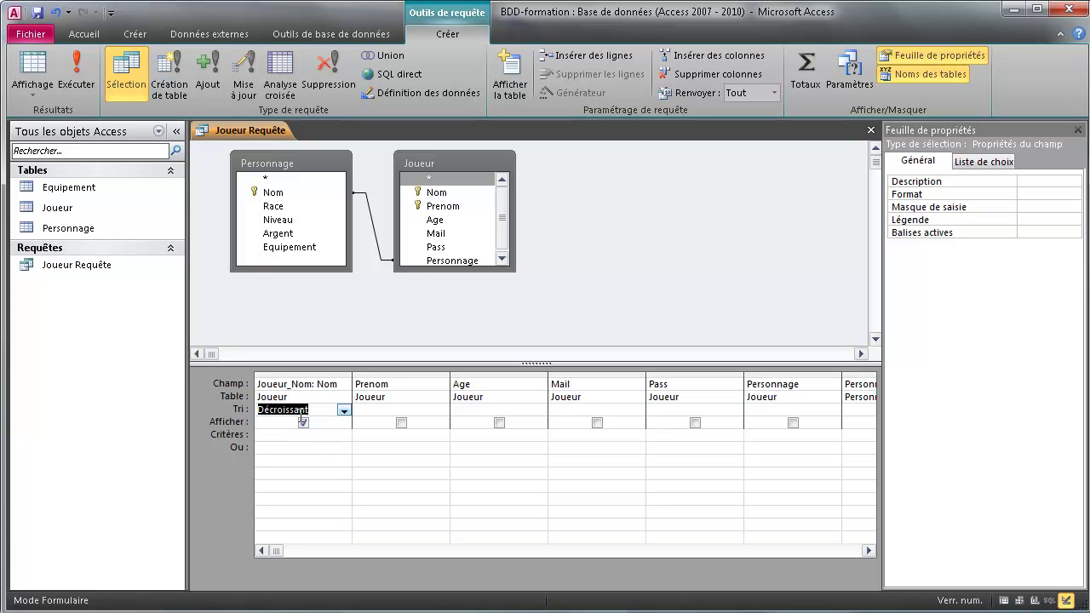
left_click(343, 410)
left_click(343, 411)
left_click(1004, 600)
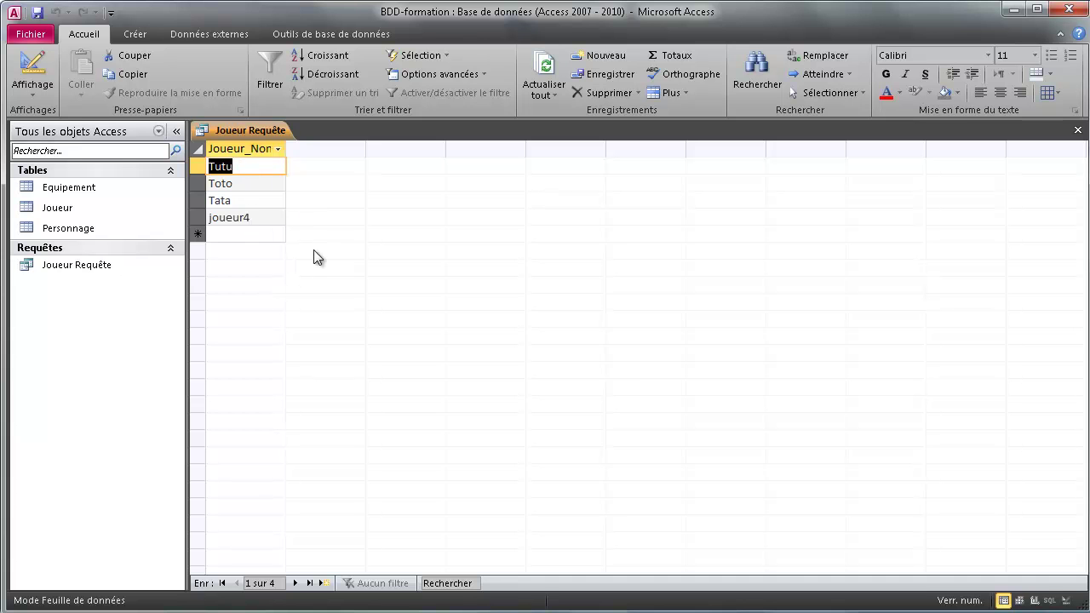
Step: Add the criterion Toto to the Joueur_Nom field in the query design and display the filtered results
left_click(1068, 600)
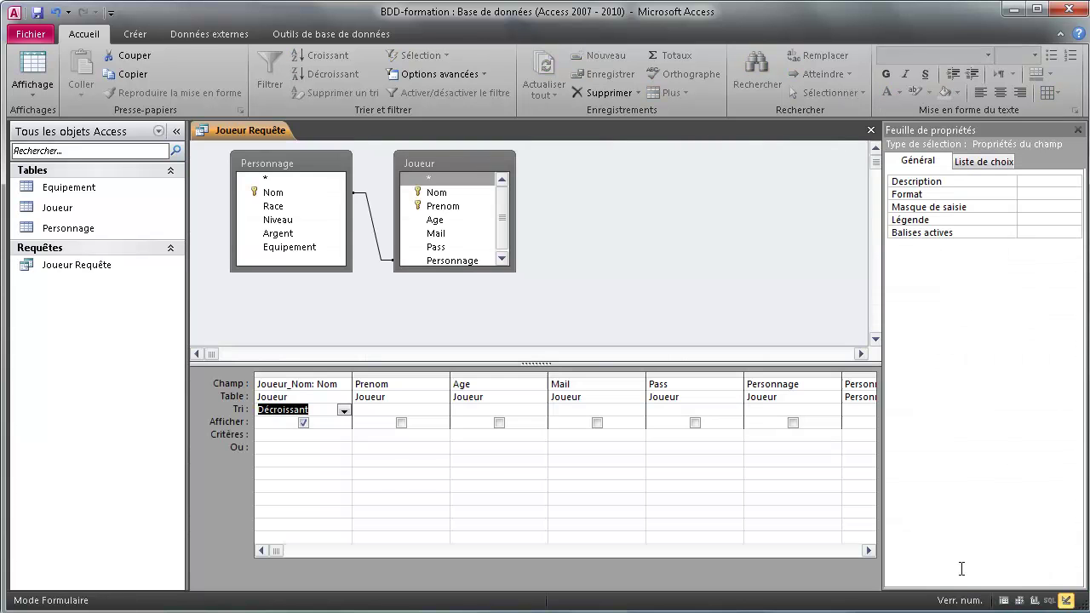
left_click(336, 470)
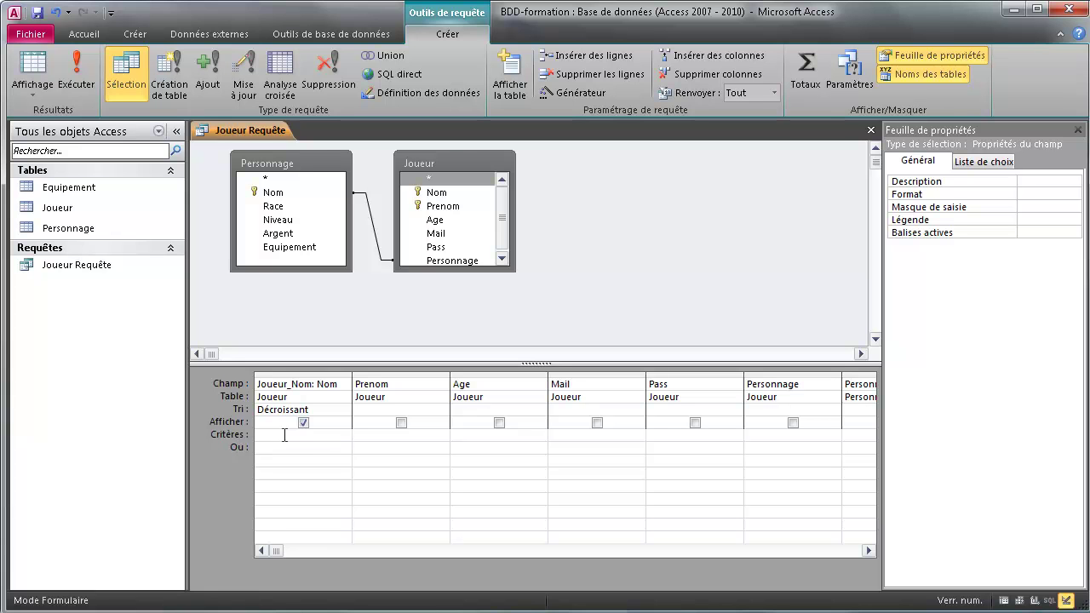
type("Toto")
left_click(1005, 600)
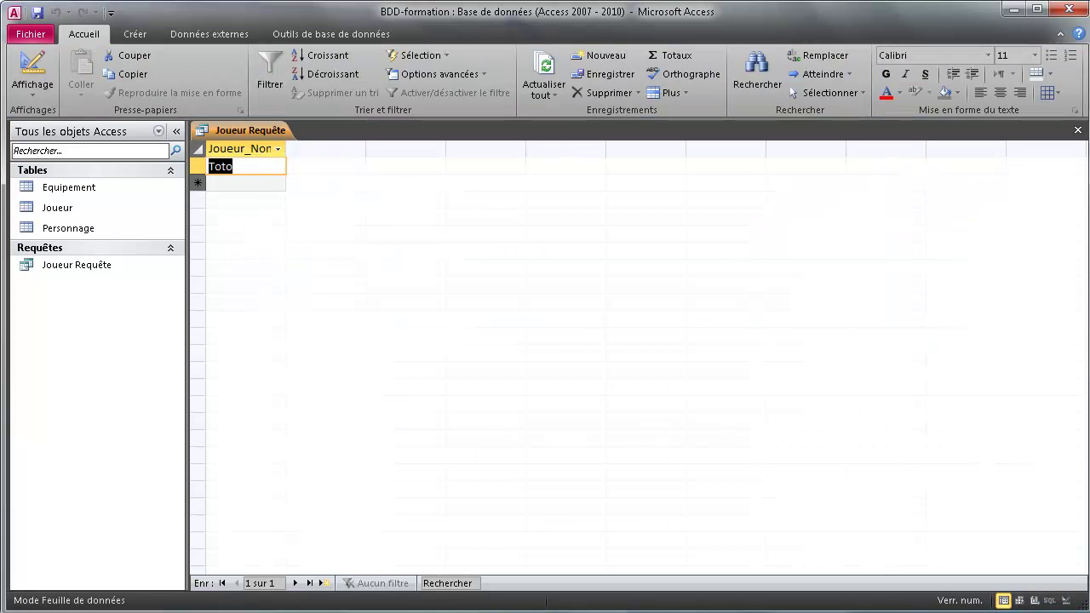
Step: Show the Joueur table's Personnage field in the query's output and check its value in the results
left_click(1065, 600)
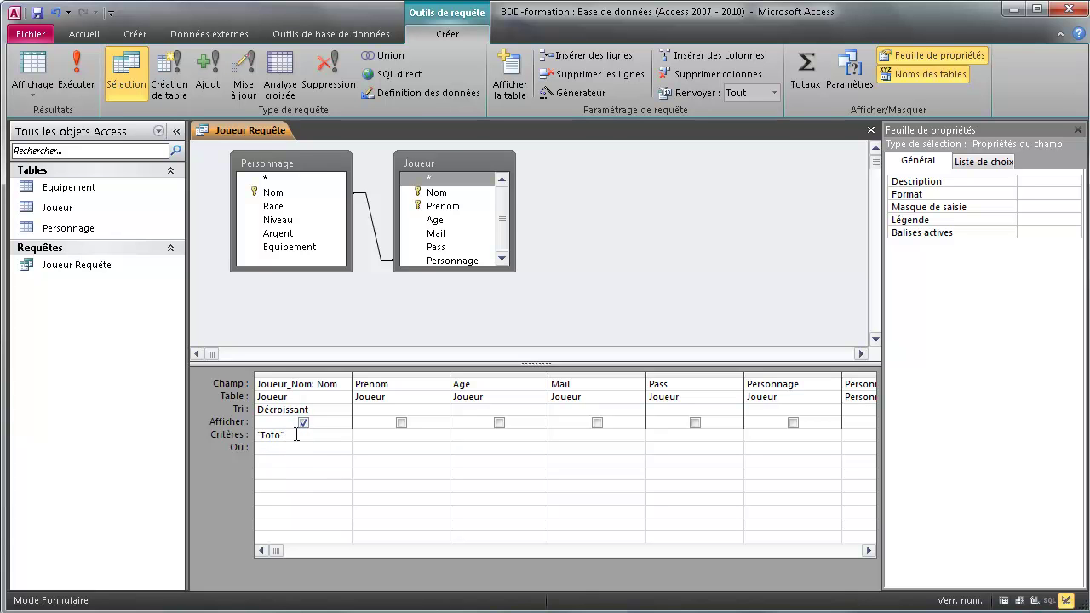
left_click(793, 423)
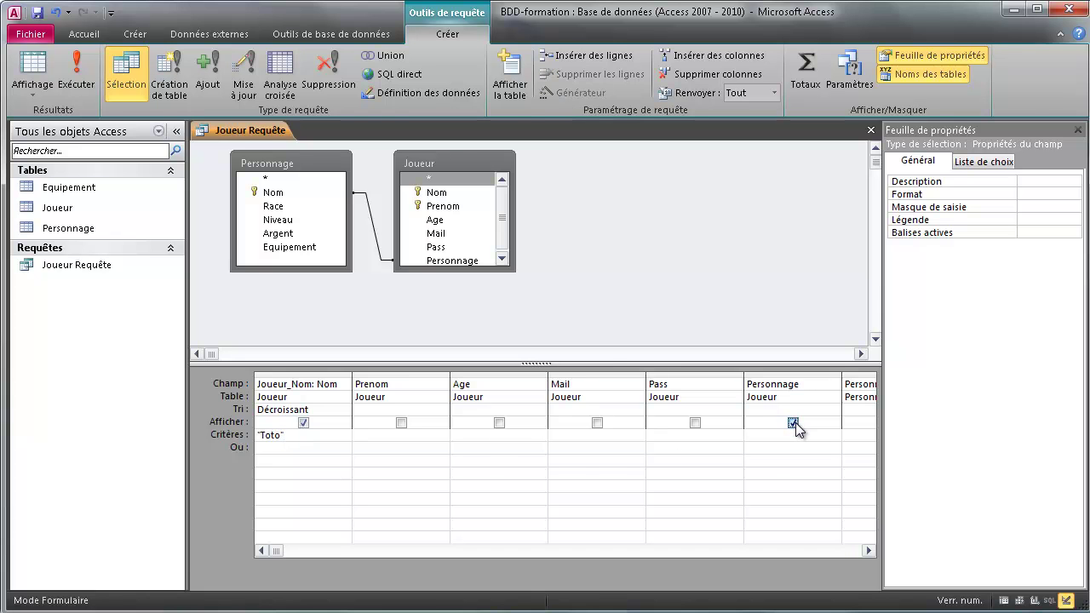
left_click(1004, 601)
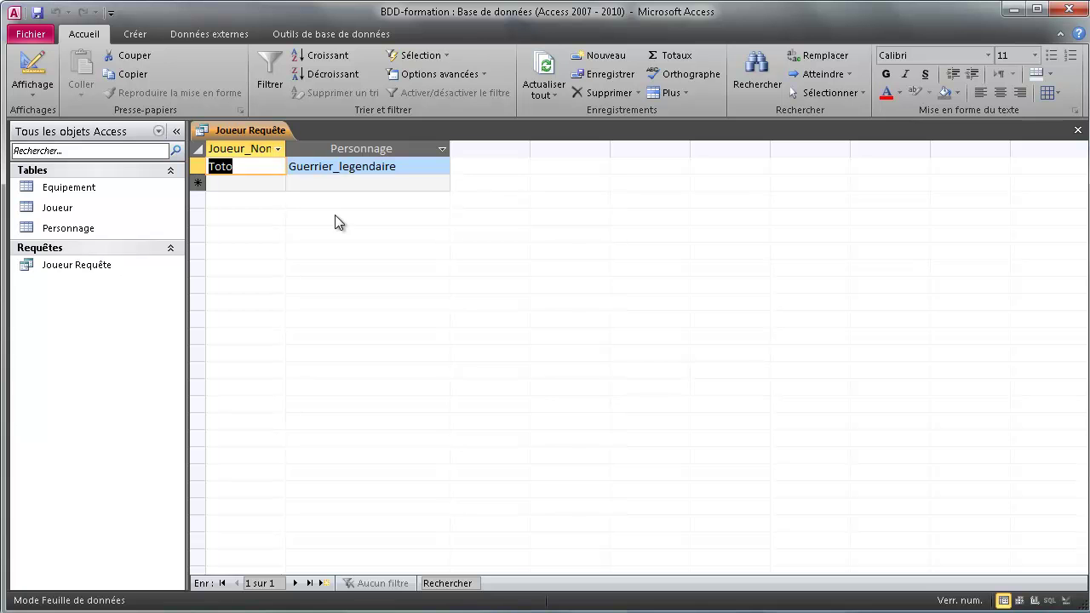
left_click_drag(305, 171, 402, 182)
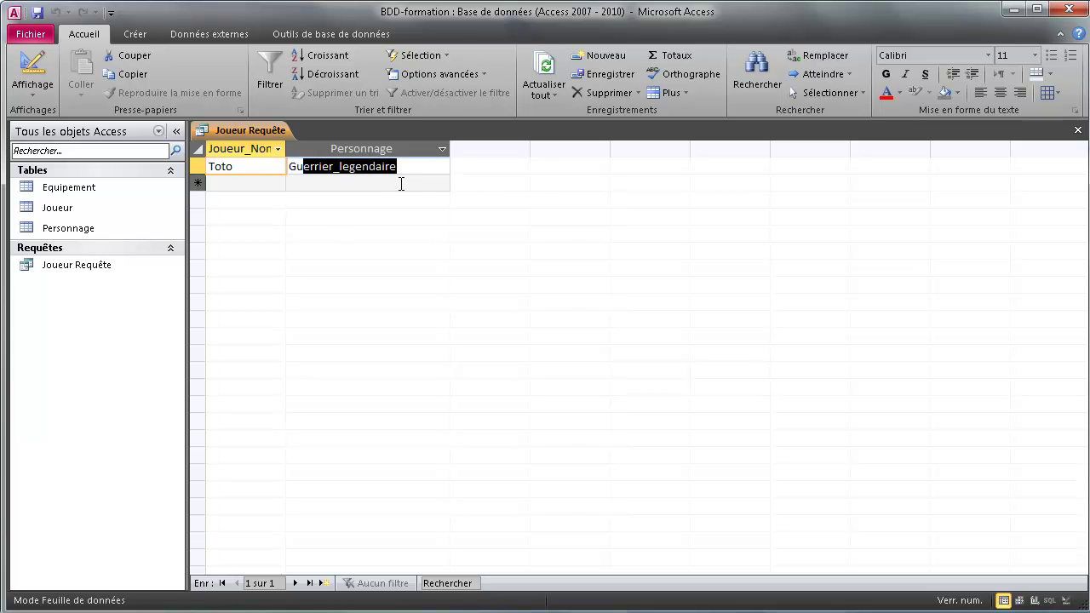
Step: Show the Niveau and Argent fields in the query's output and check the record's Personnage, Niveau and Argent values
left_click(1065, 600)
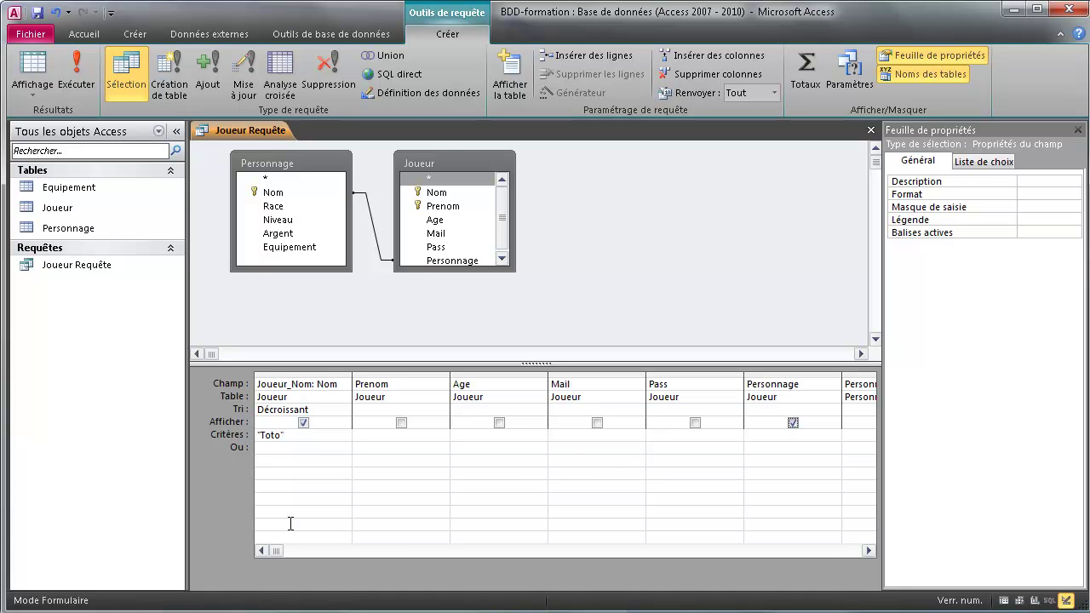
left_click(303, 552)
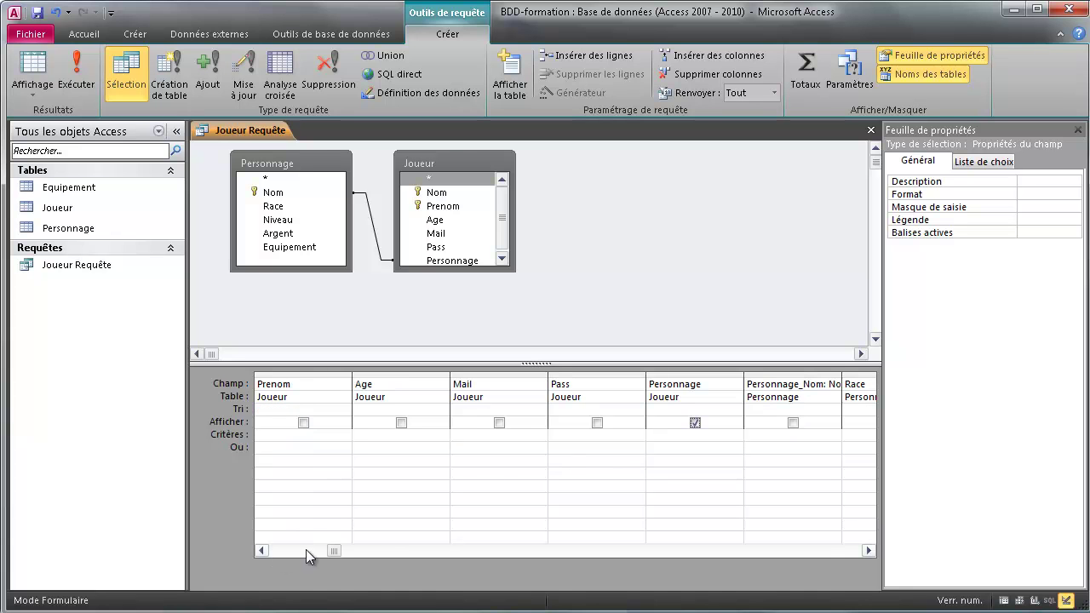
left_click(359, 551)
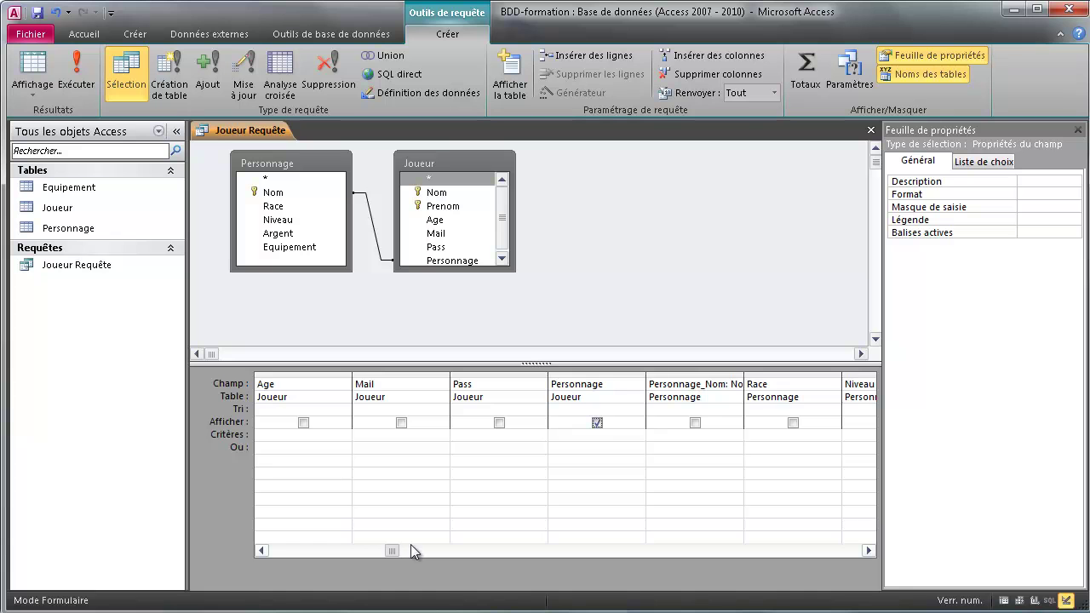
left_click_drag(410, 545, 495, 534)
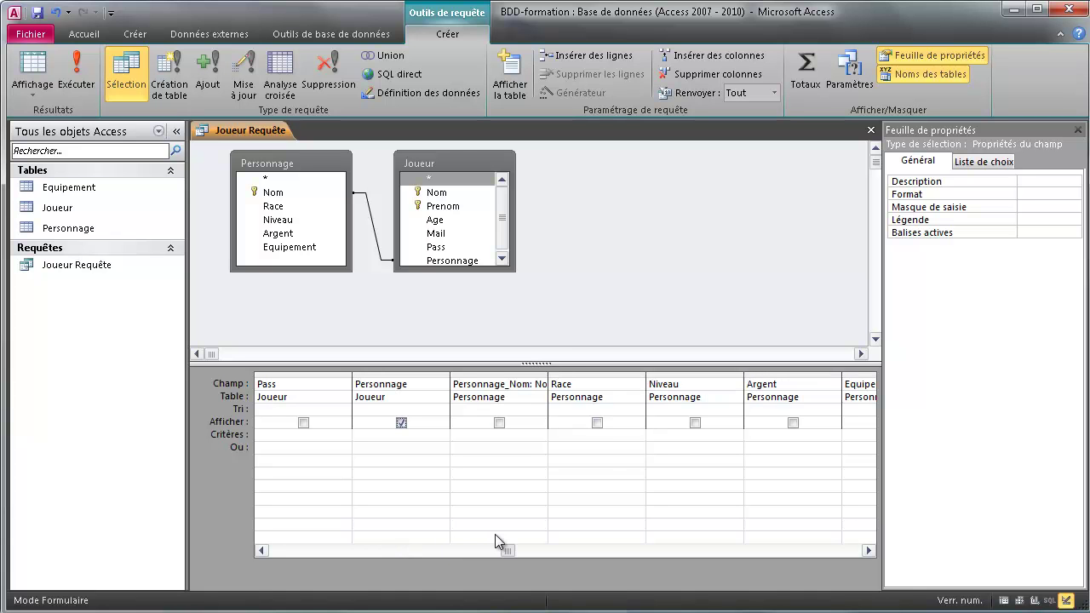
left_click(694, 423)
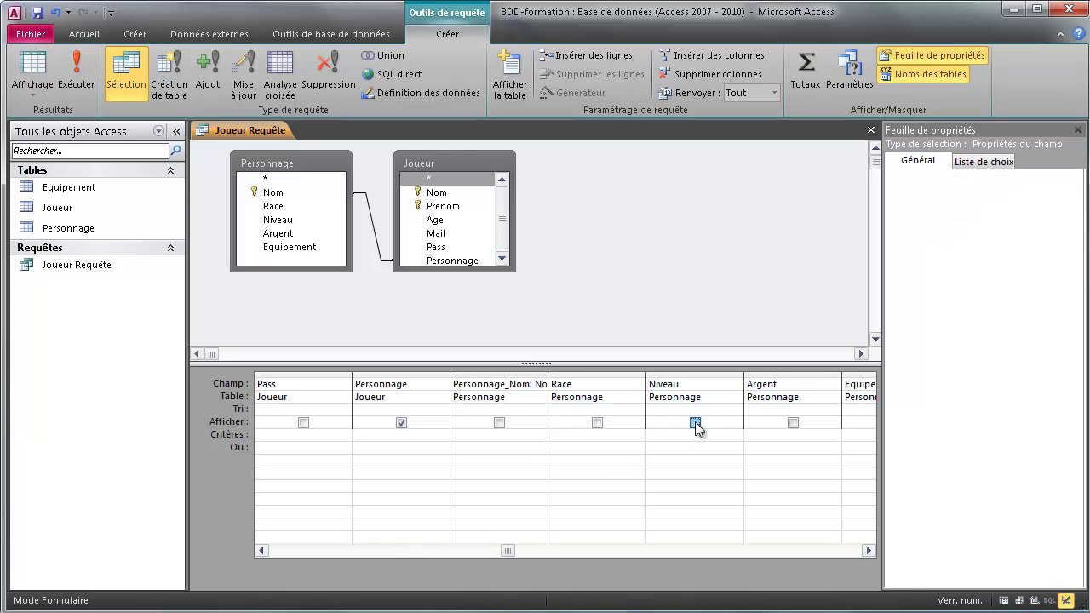
left_click(793, 423)
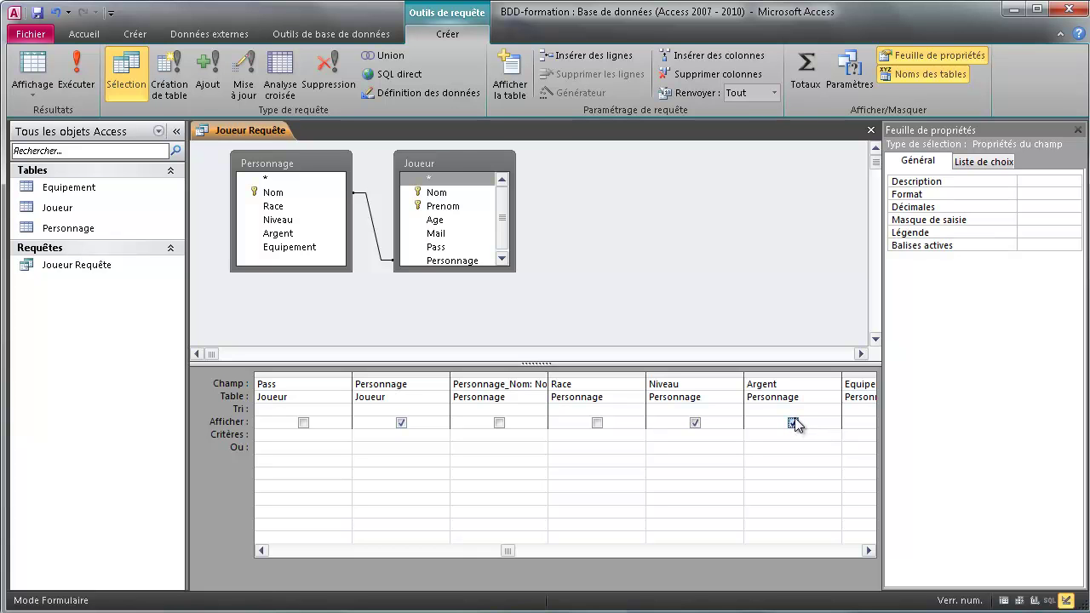
left_click(1003, 600)
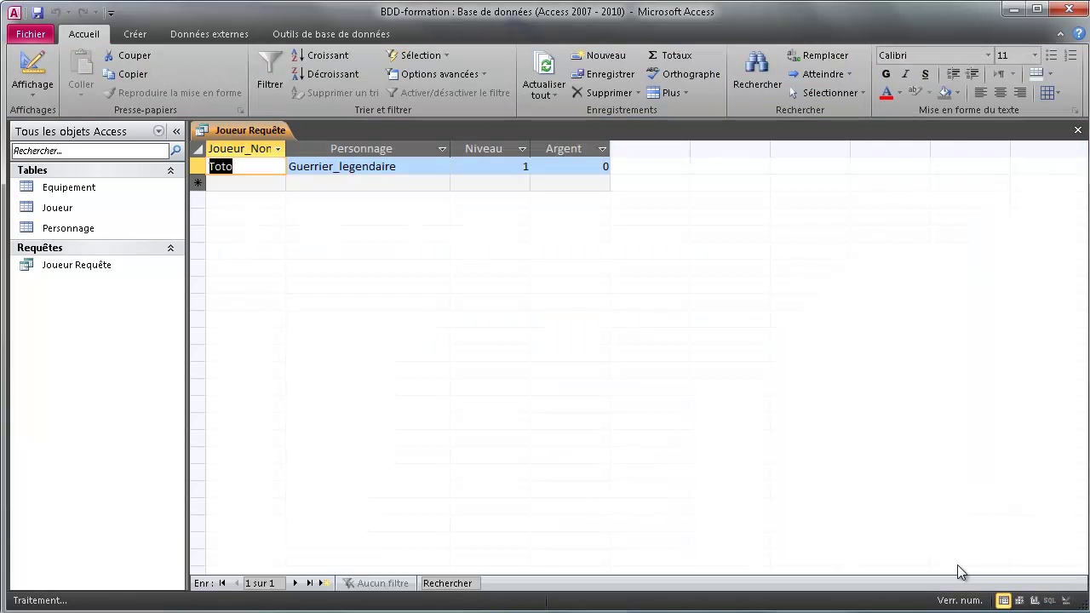
left_click_drag(326, 164, 438, 165)
left_click(486, 165)
left_click(586, 167)
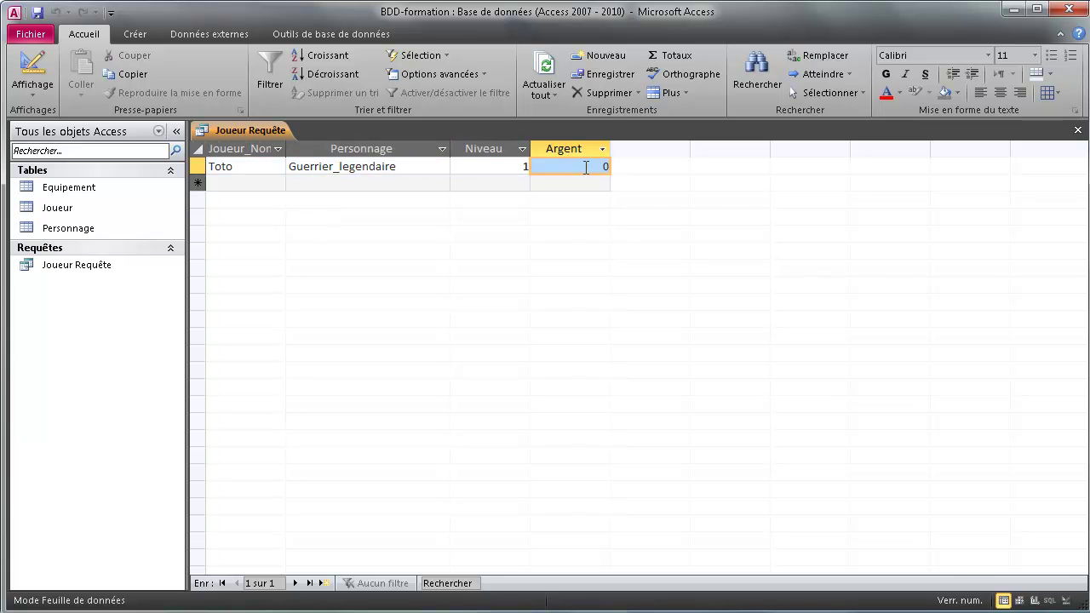
Step: Review the criterion and the displayed fields in the query design against the query's results
left_click(1065, 600)
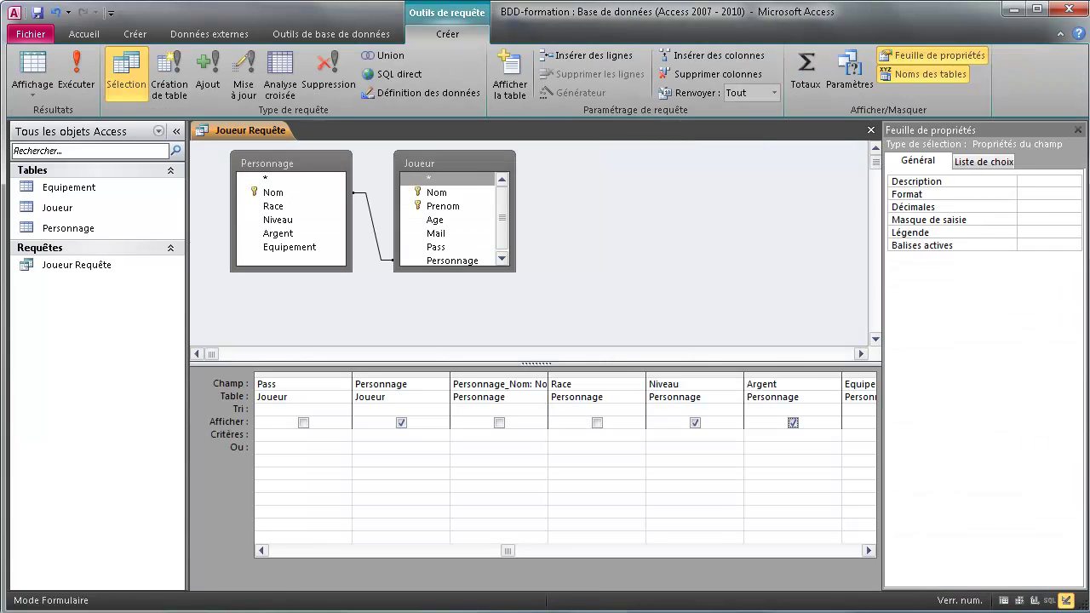
left_click_drag(506, 551, 264, 526)
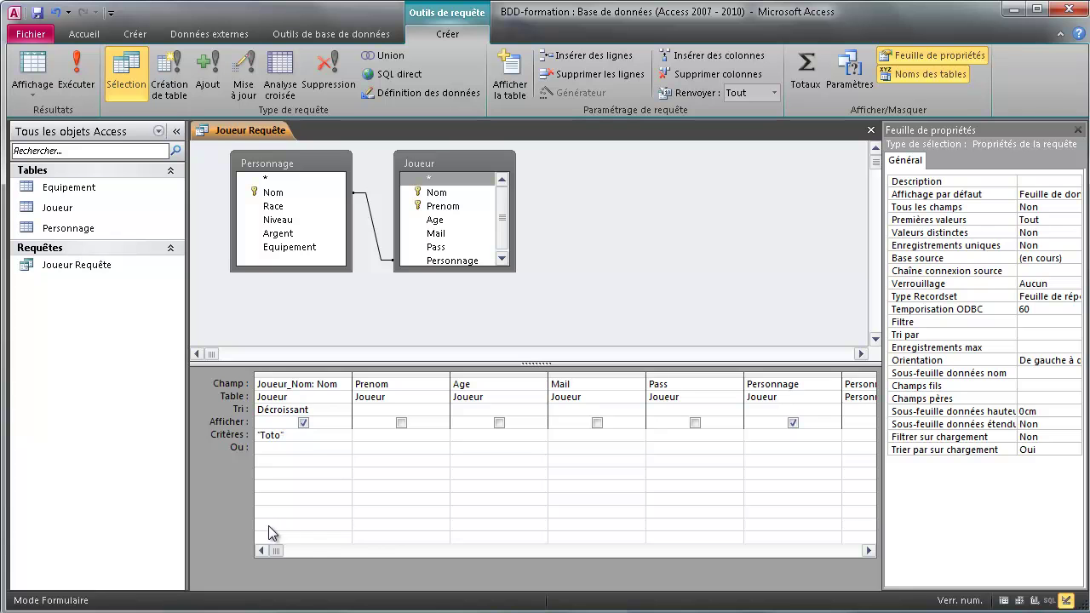
scroll(345, 509, "right", 4)
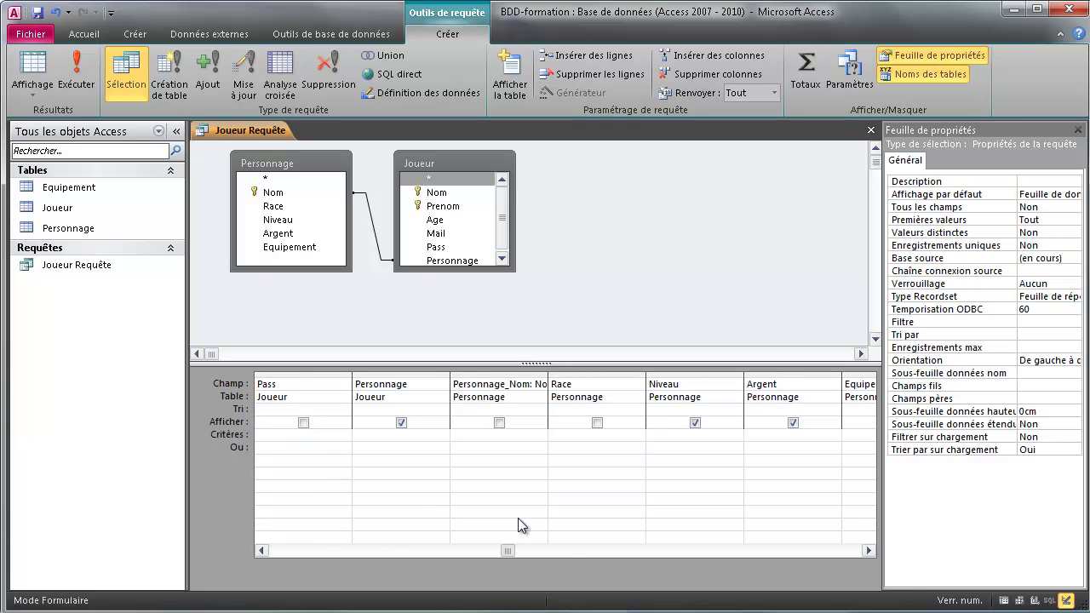
scroll(518, 524, "right", 1)
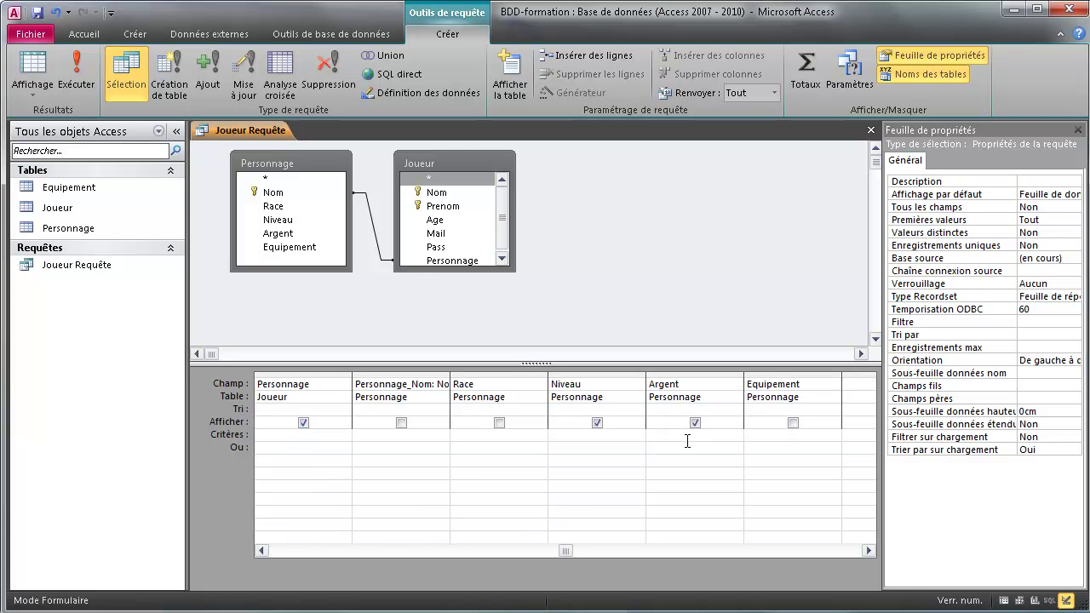
left_click(1004, 600)
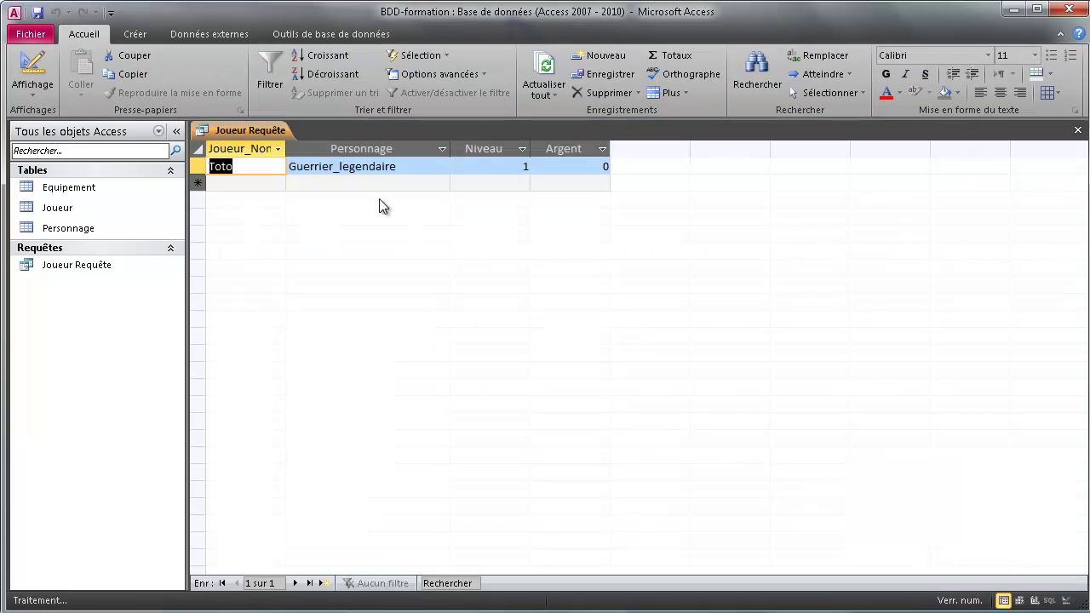
Step: Add the criterion >10 to the Argent field in the query design and display the results
left_click(1069, 601)
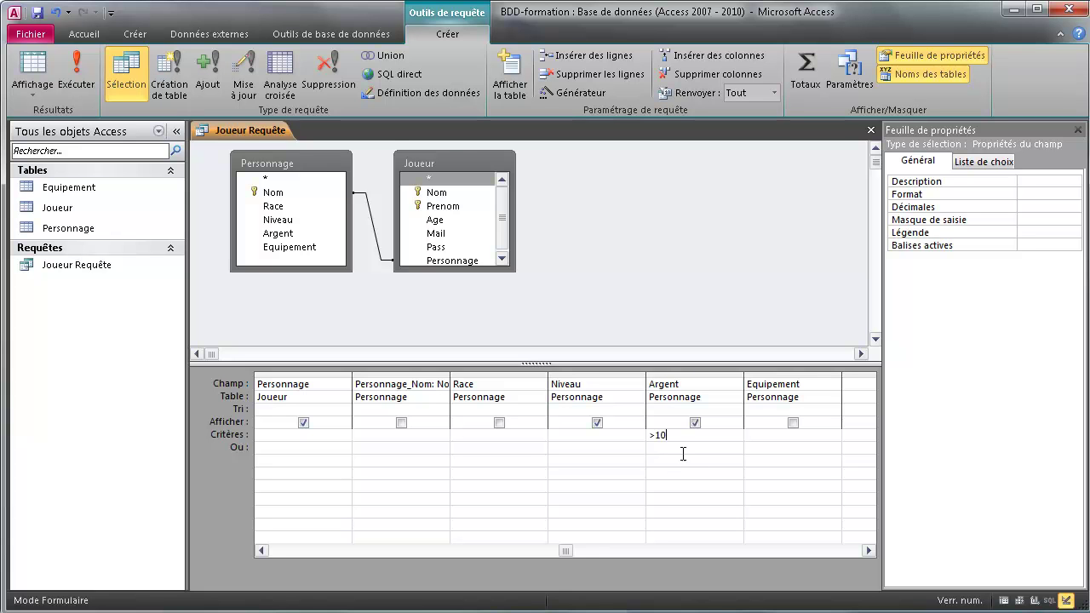
left_click(1004, 600)
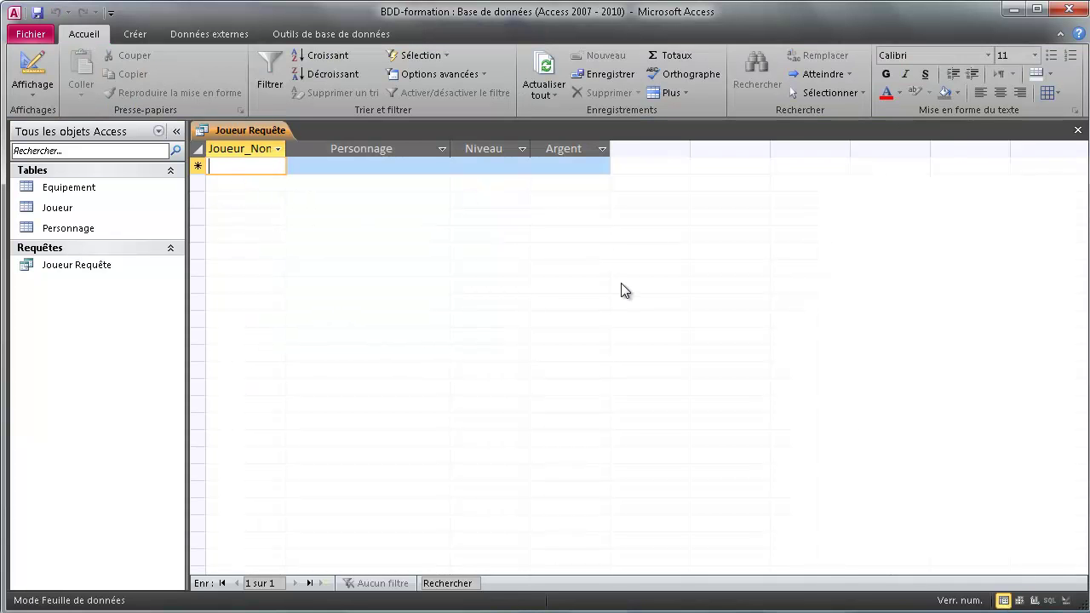
Step: Open the Personnage table and set Guerrier_legendaire's Argent value to 10, committing the record
left_click(74, 210)
double_click(68, 228)
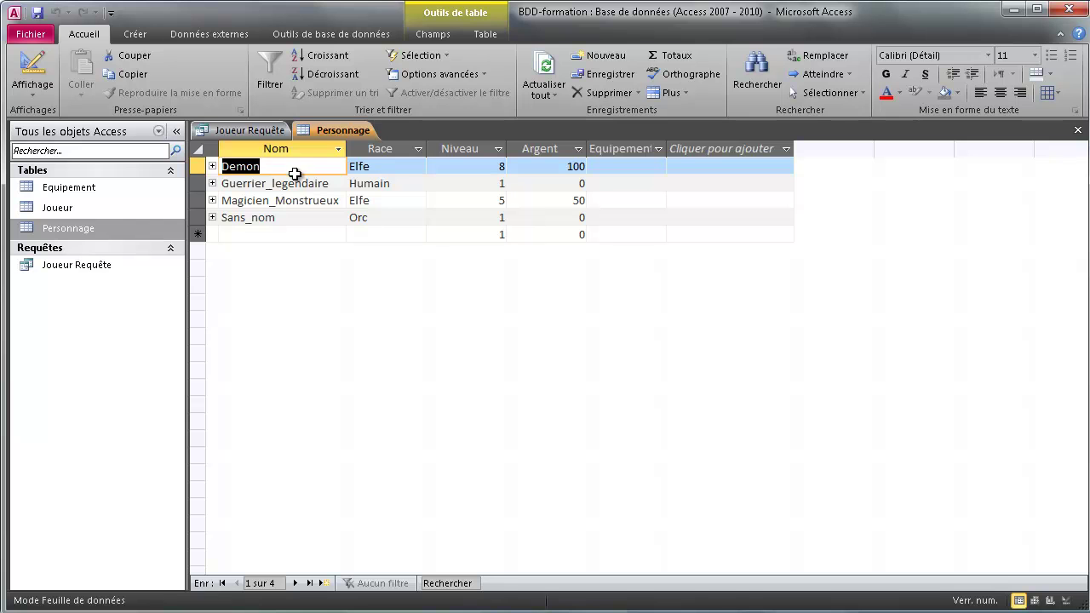
left_click(565, 182)
type("1")
key("Tab")
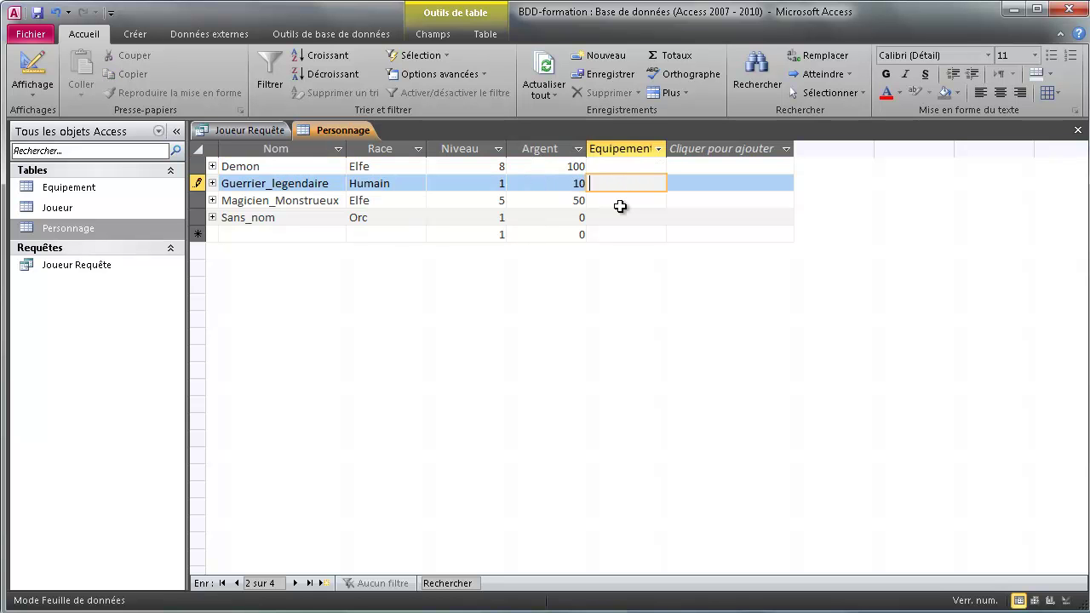
key("Tab")
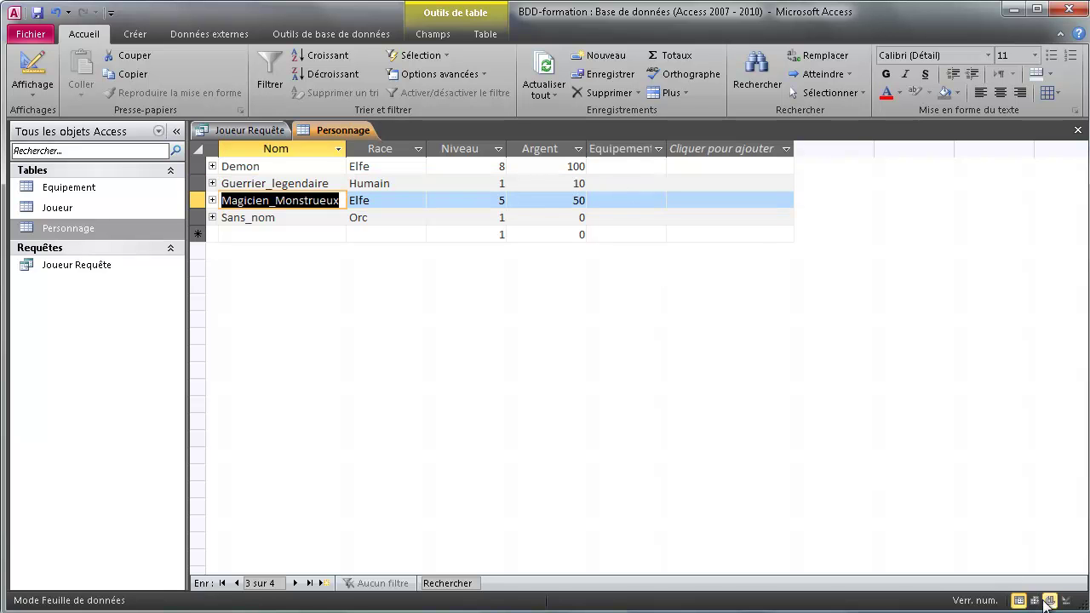
Step: Return to Joueur Requête and rerun it with the Argent criterion >10 to check its results against the updated data
left_click(257, 128)
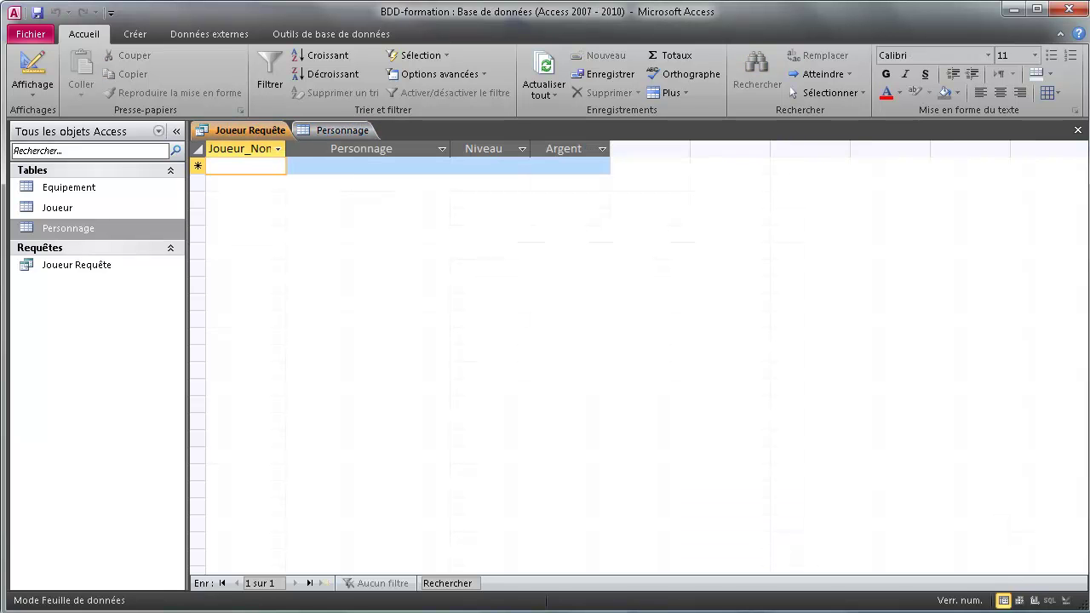
left_click(1064, 600)
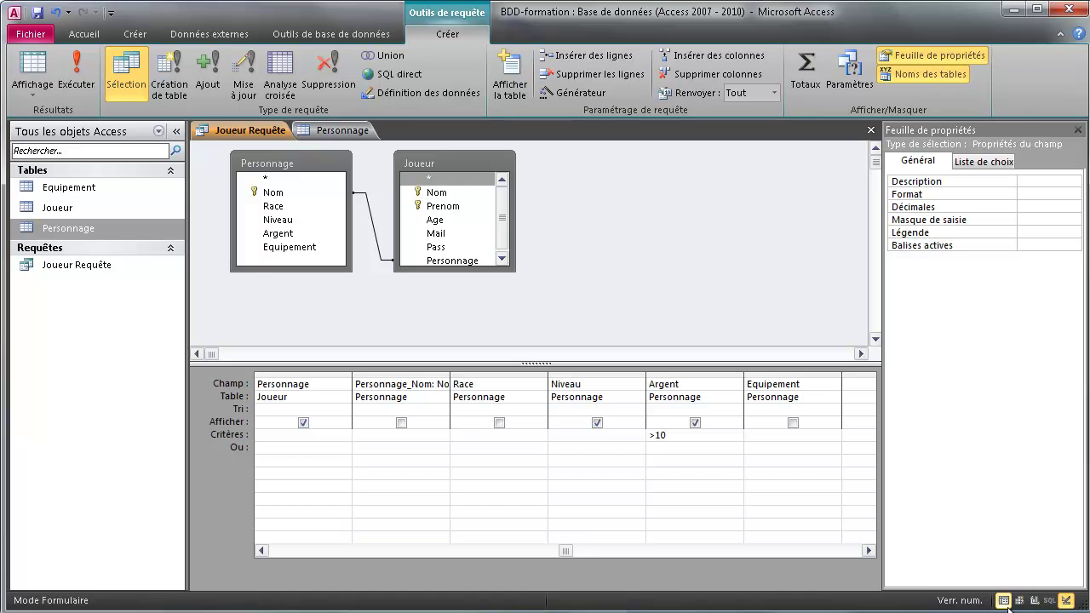
left_click(1004, 600)
Step: Replace the Argent field's criterion with =10 in the query design and display the results
left_click(1066, 601)
left_click_drag(676, 436, 637, 434)
key("Delete")
left_click(1003, 600)
left_click(1066, 600)
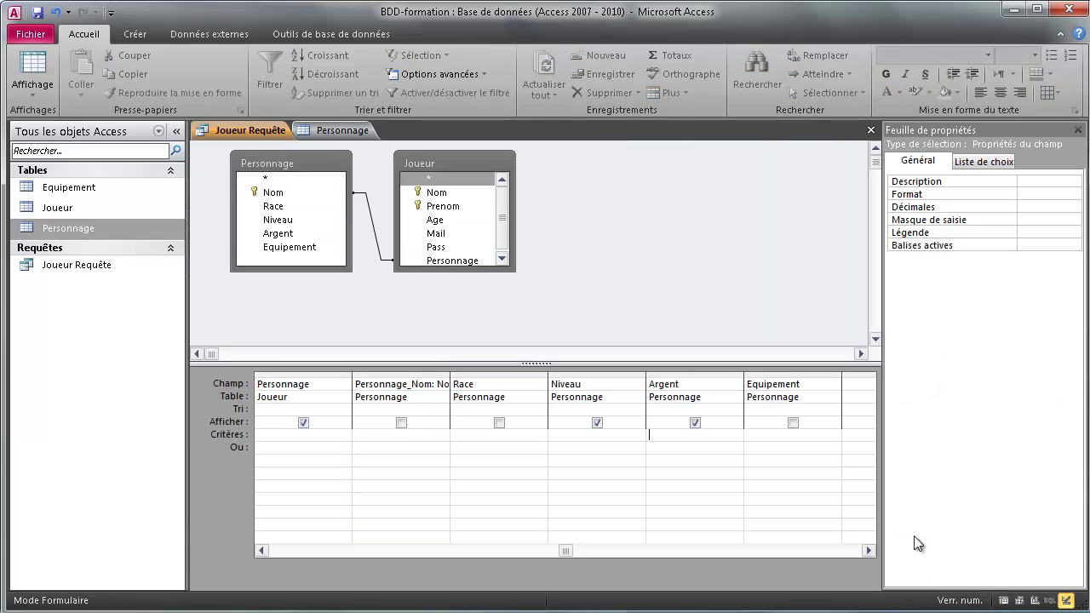
type("=")
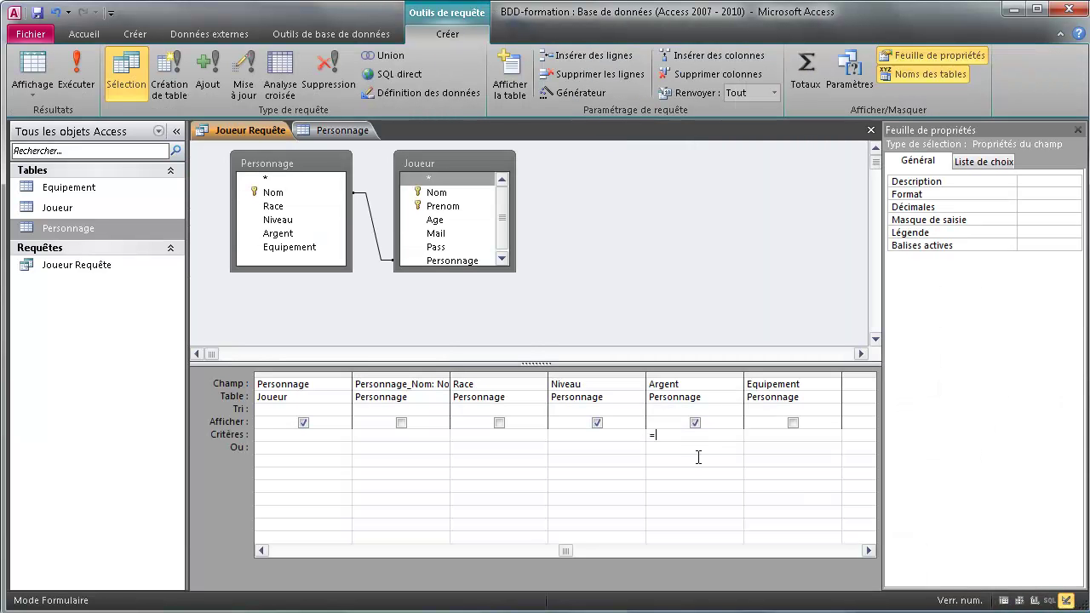
type("10")
left_click(1004, 601)
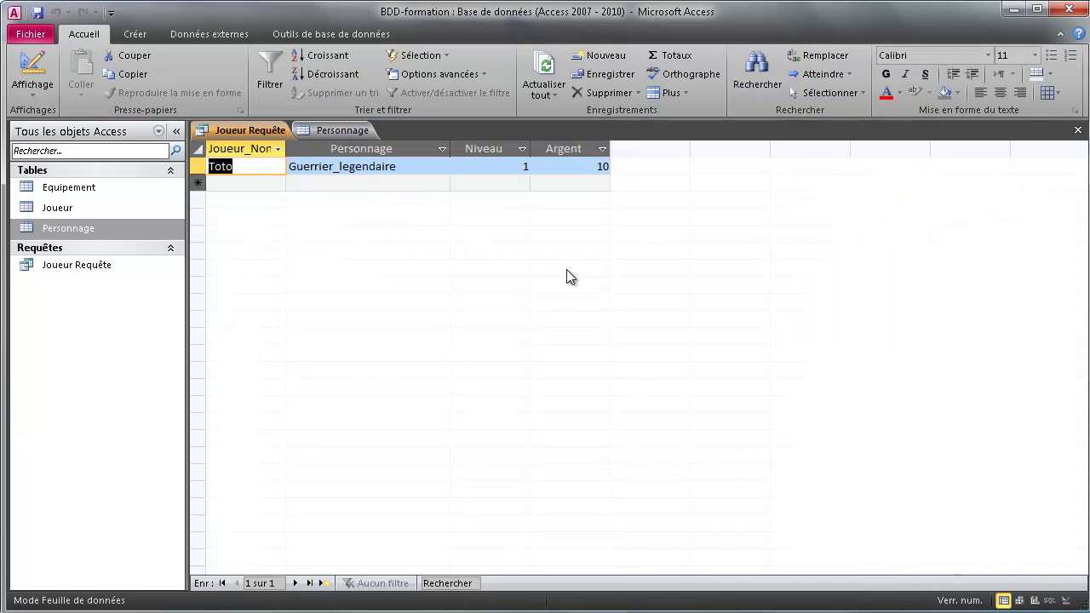
Step: Hide the Argent field from the query's output while keeping Niveau displayed
left_click(1066, 601)
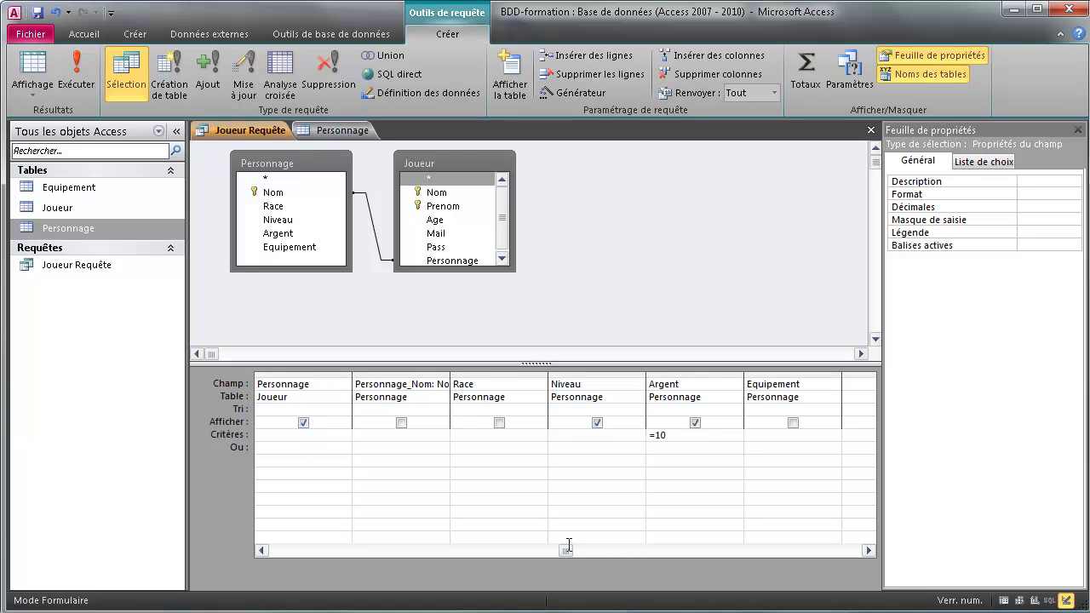
left_click(695, 422)
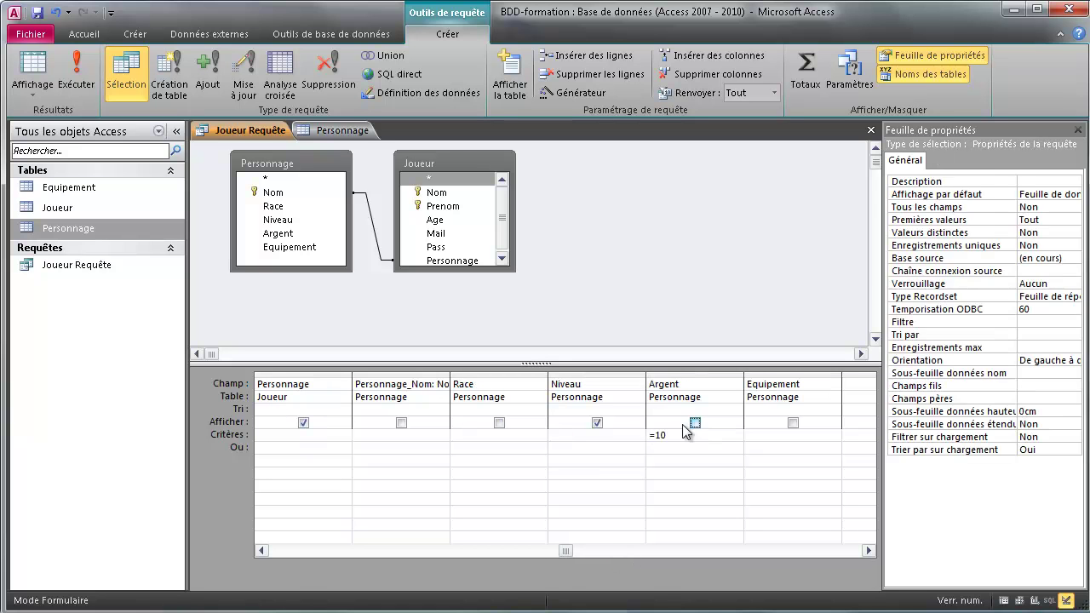
left_click(597, 422)
left_click(538, 550)
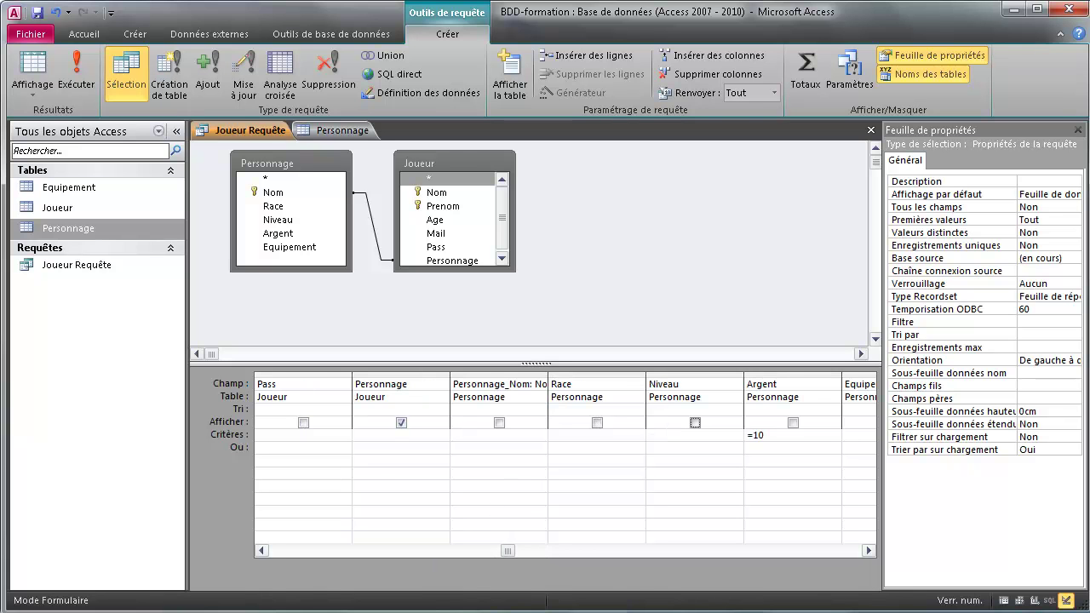
left_click(695, 422)
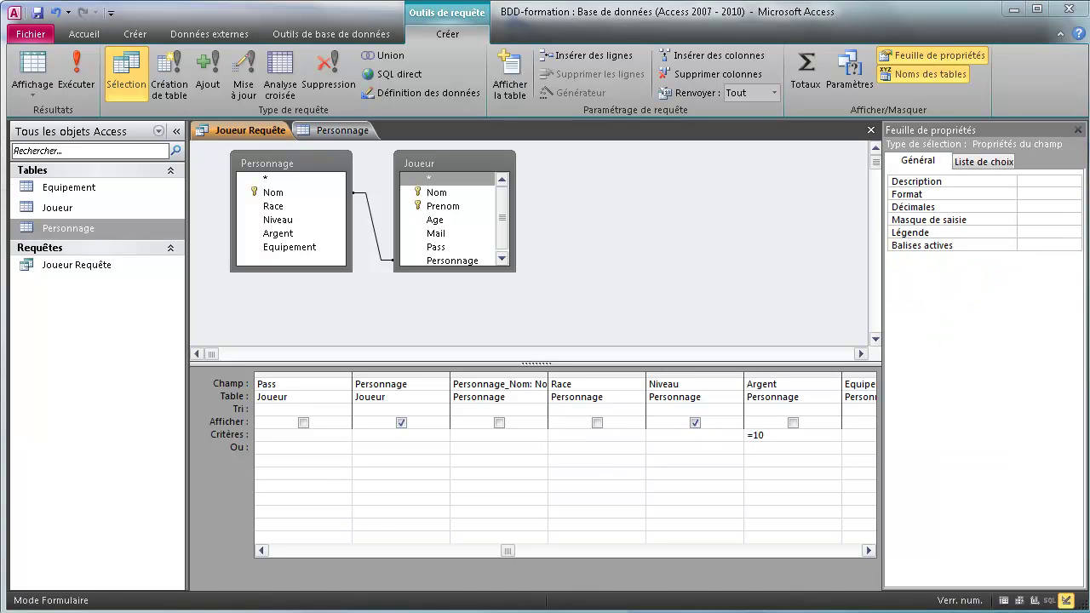
Step: Hide the Joueur_Nom field from the query's output and display the results
left_click(261, 550)
left_click(261, 550)
left_click(261, 550)
left_click(261, 550)
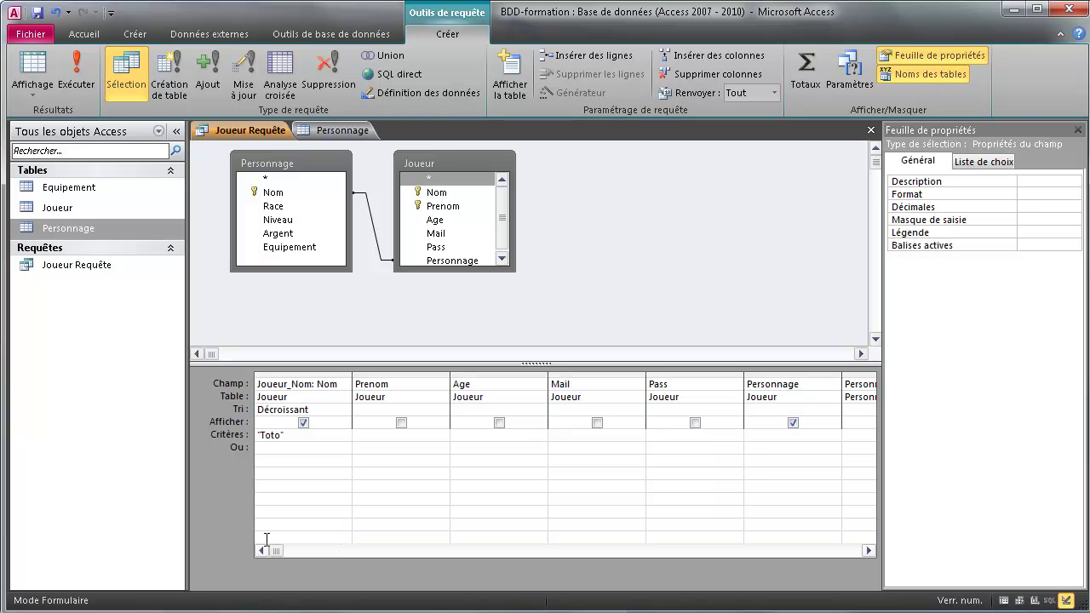
left_click(1004, 600)
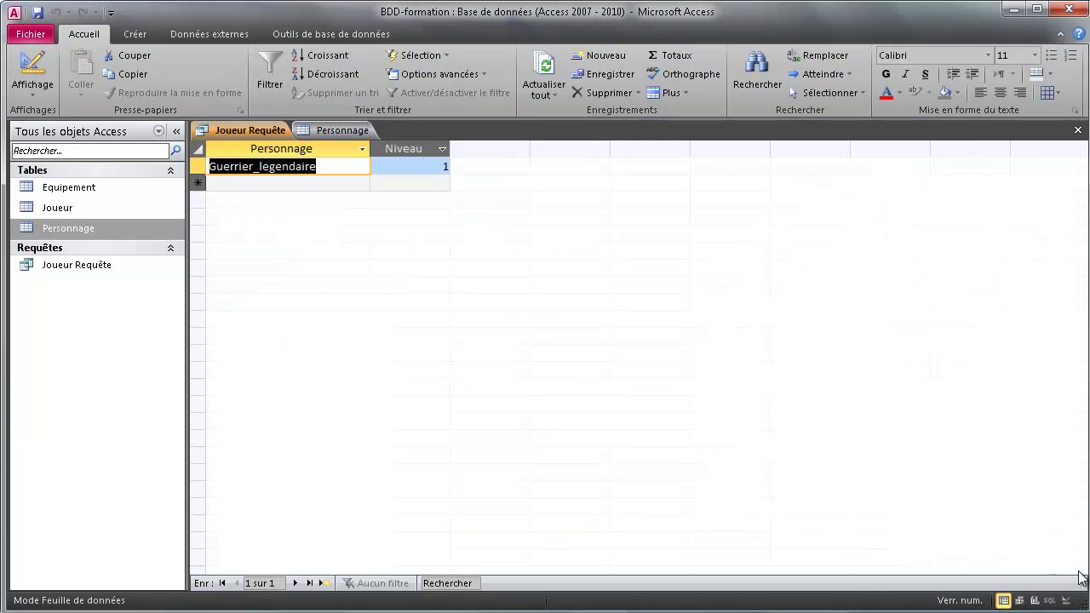
Step: Remove the "Toto" criterion from the Joueur_Nom field and display the query results
left_click(1069, 600)
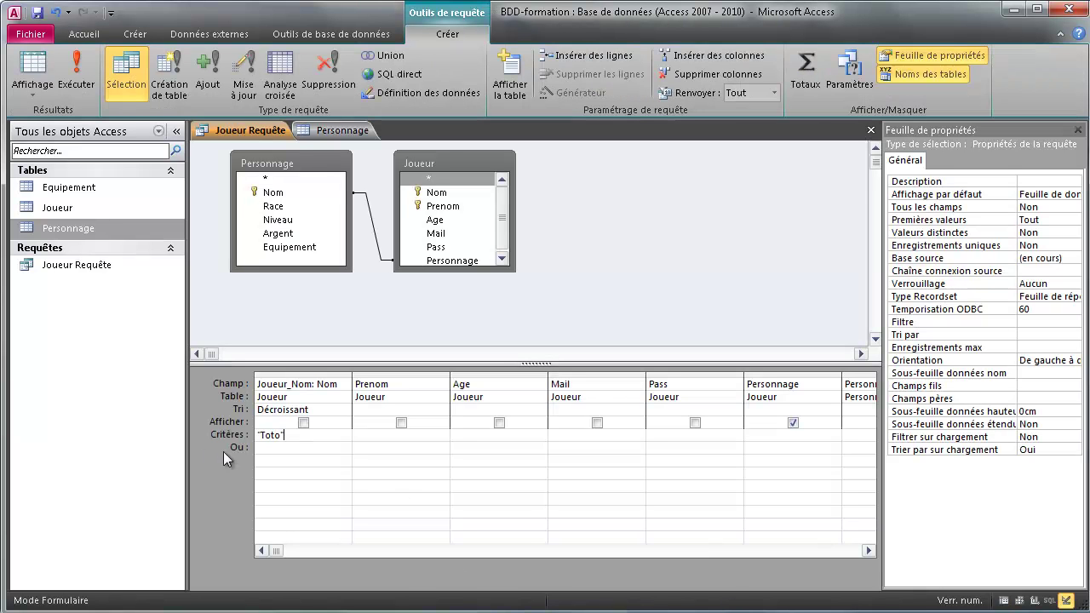
key("BackSpace")
key("BackSpace")
key("BackSpace")
key("BackSpace")
key("BackSpace")
left_click(1004, 600)
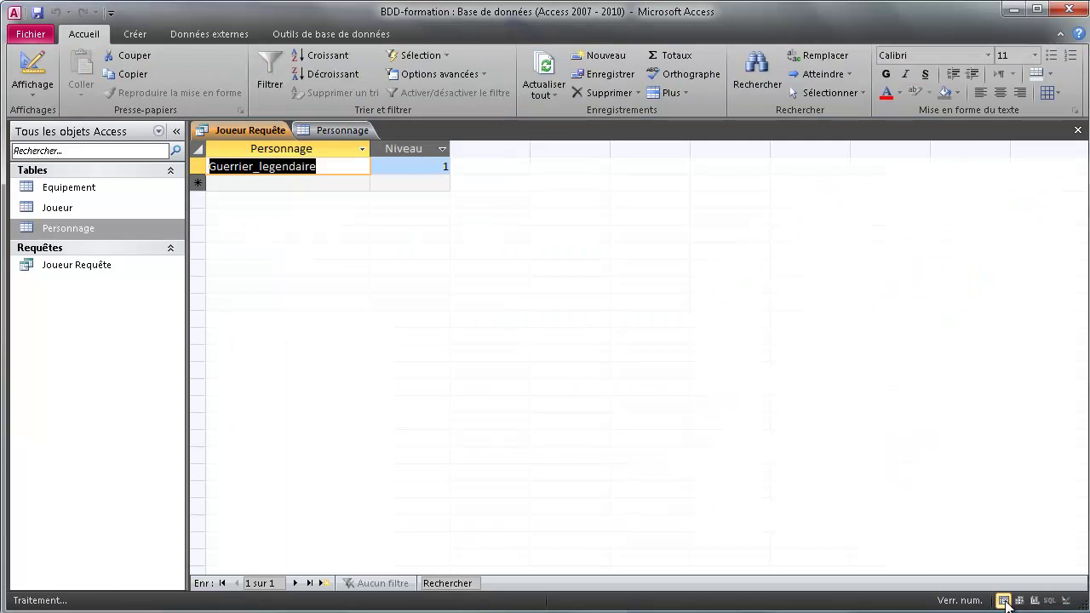
Step: Remove the =10 criterion from the Argent field in the query design and display the results
left_click(1066, 600)
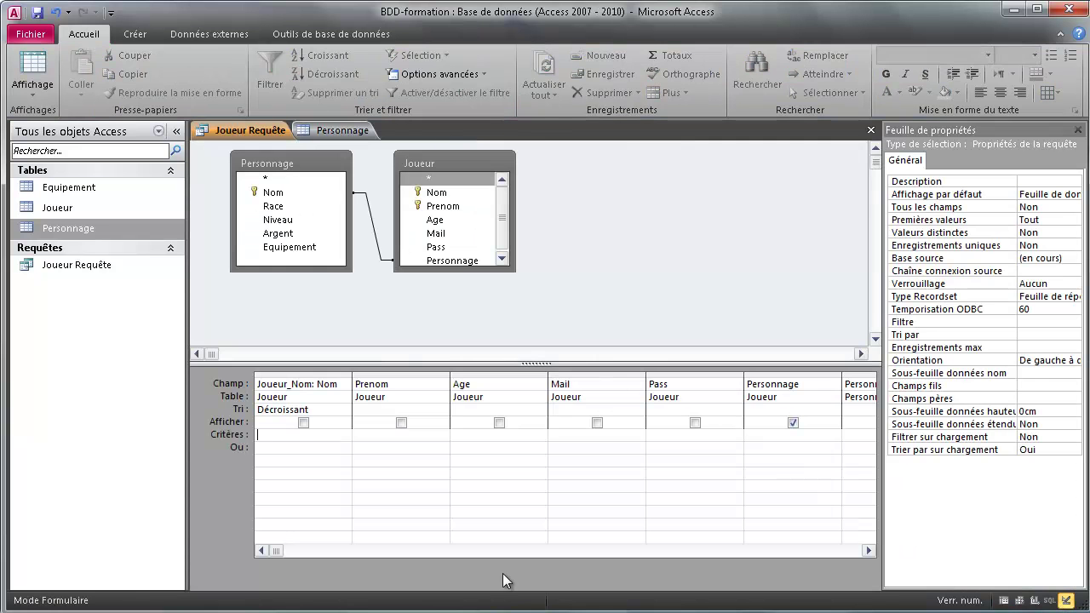
left_click(868, 550)
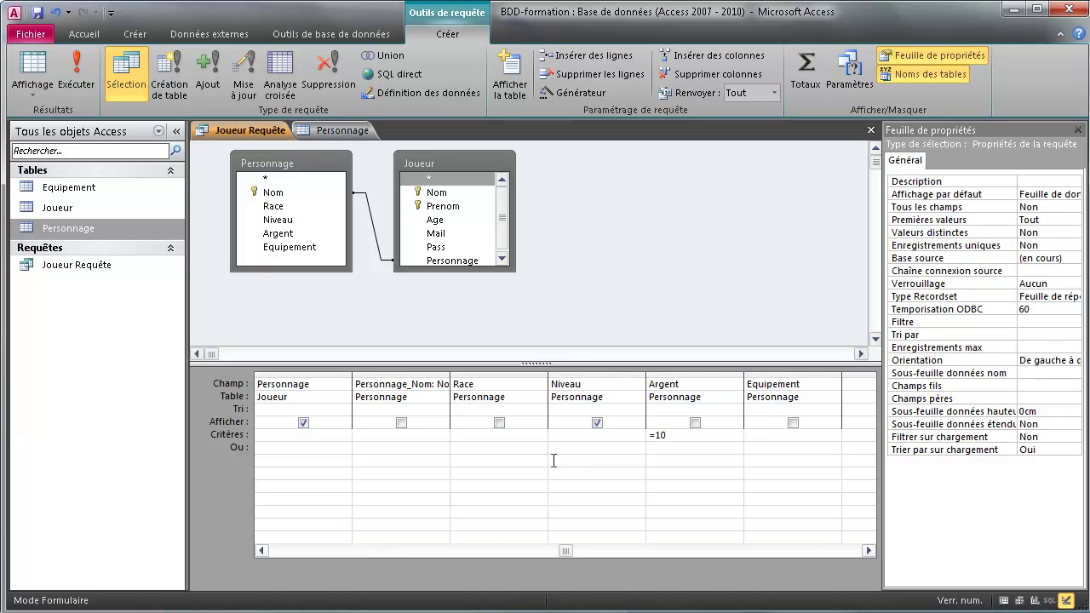
type("=1")
left_click(1004, 601)
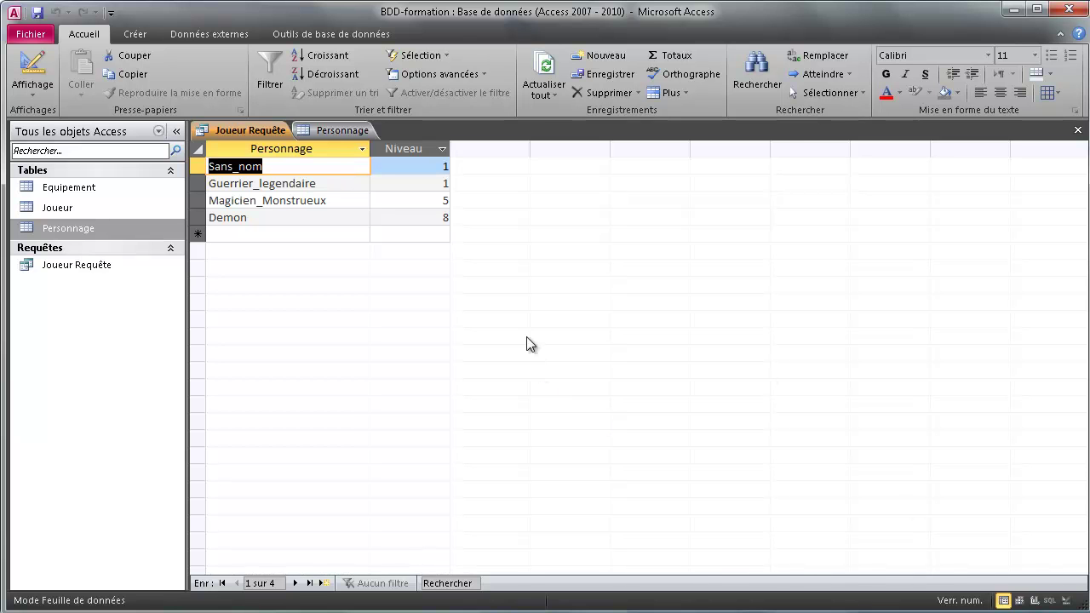
Step: Switch to the open Personnage table and close it
left_click(335, 131)
right_click(316, 131)
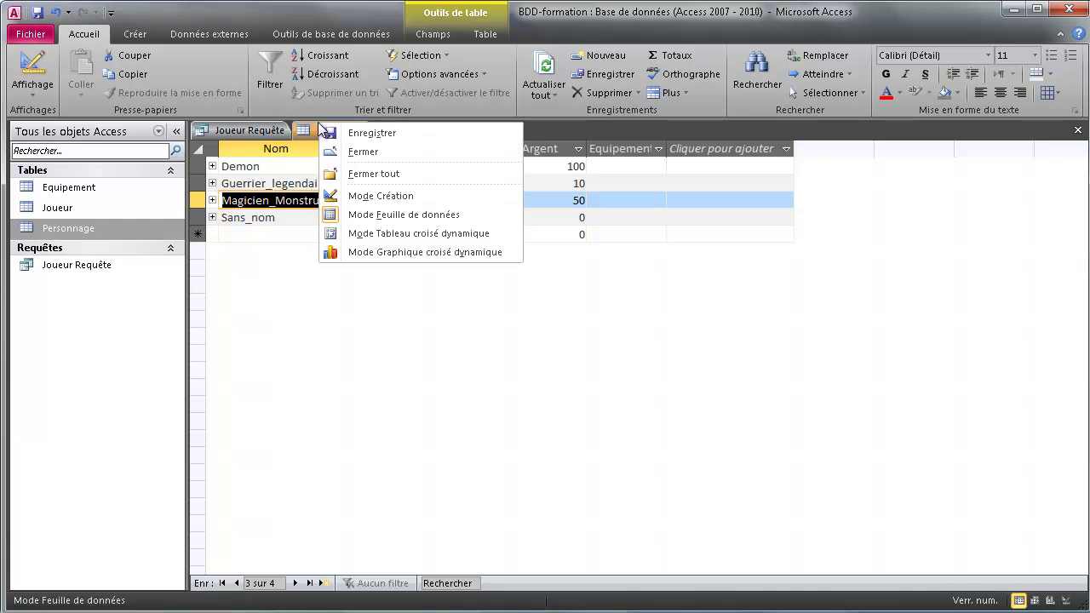
left_click(345, 149)
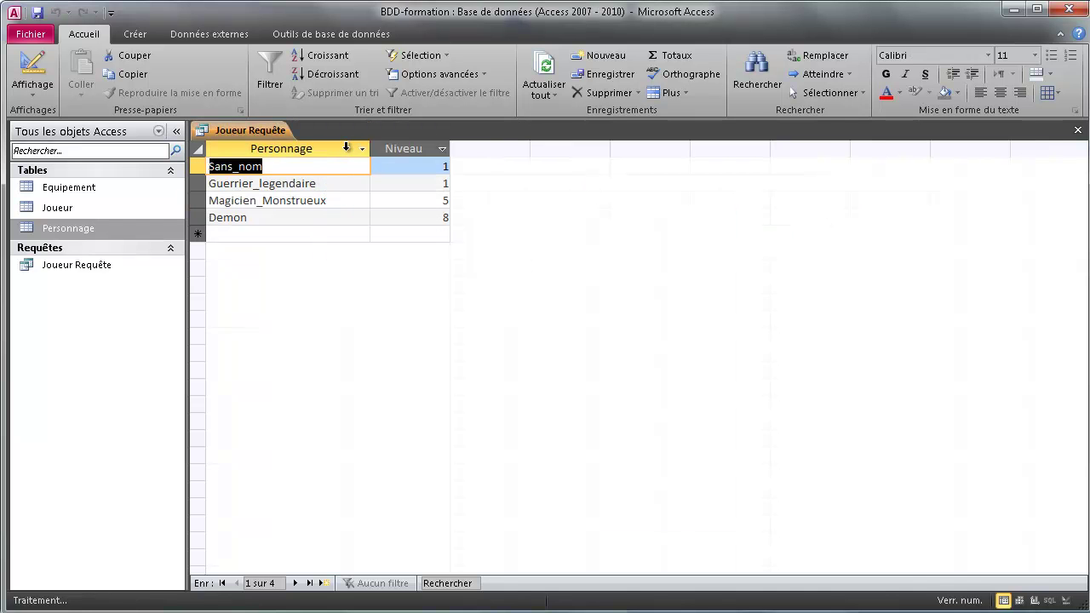
Step: Save the changes to Joueur Requête and close it
right_click(266, 129)
left_click(312, 134)
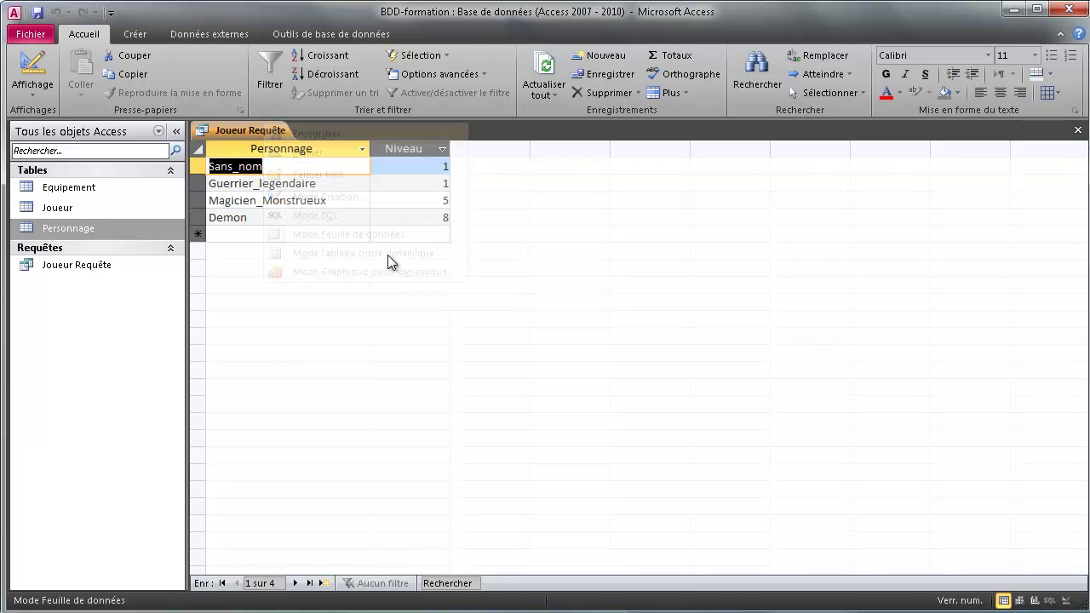
right_click(247, 130)
left_click(306, 152)
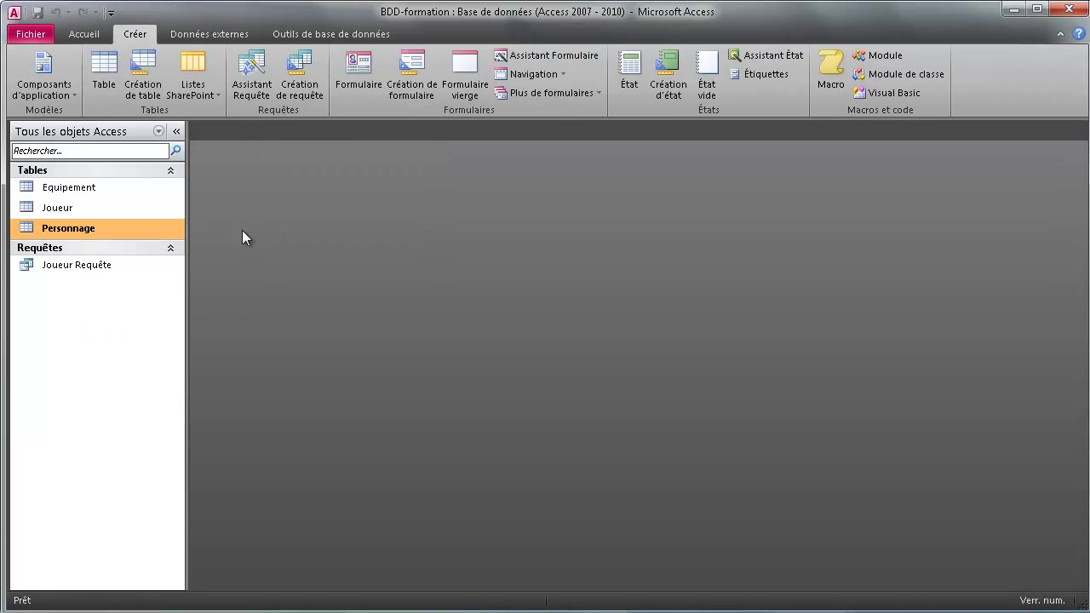
Step: Reopen Joueur Requête to check its saved results, and close it again
double_click(67, 265)
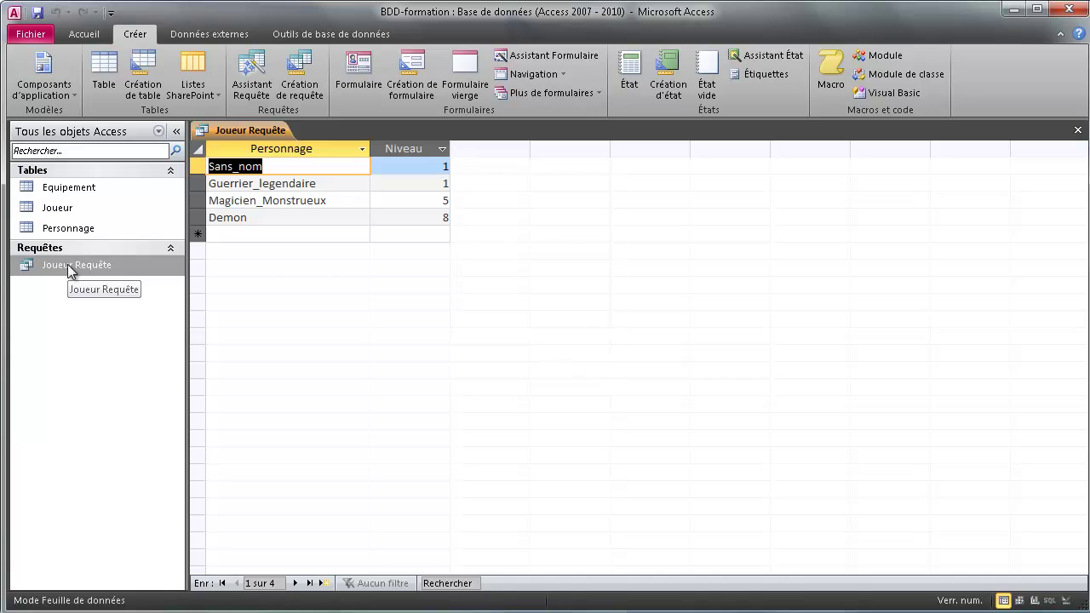
right_click(252, 125)
left_click(289, 149)
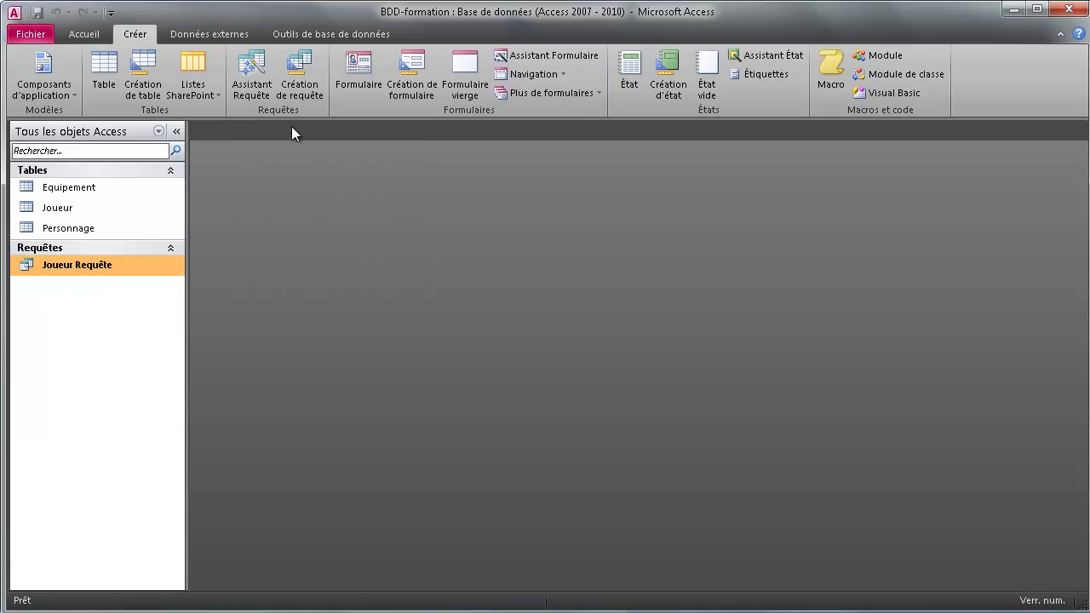
Step: Create a new query in design view and add only the Joueur table to it
left_click(303, 69)
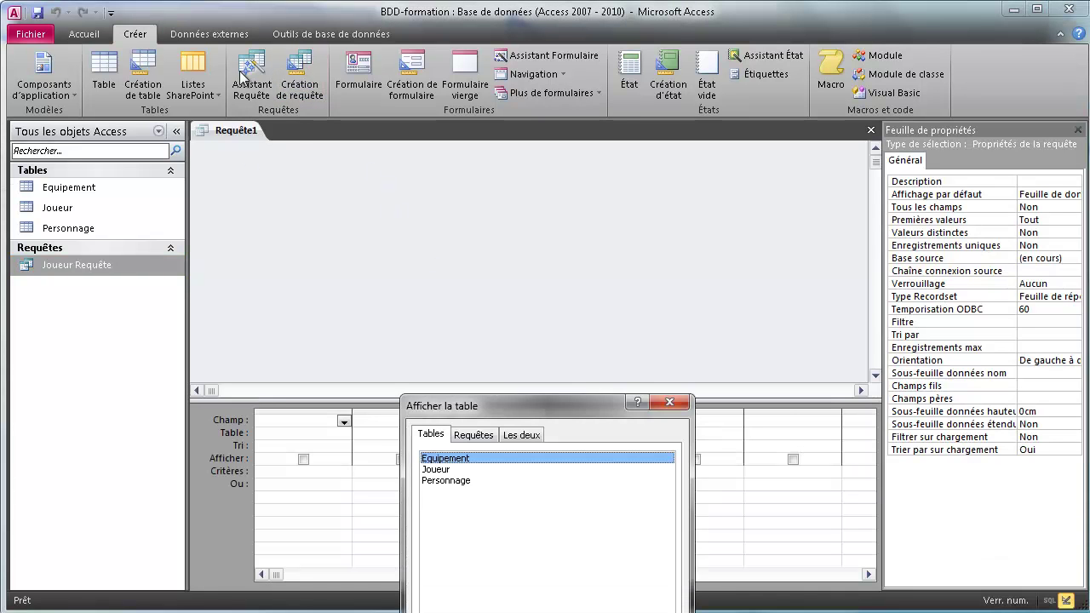
left_click_drag(580, 405, 674, 241)
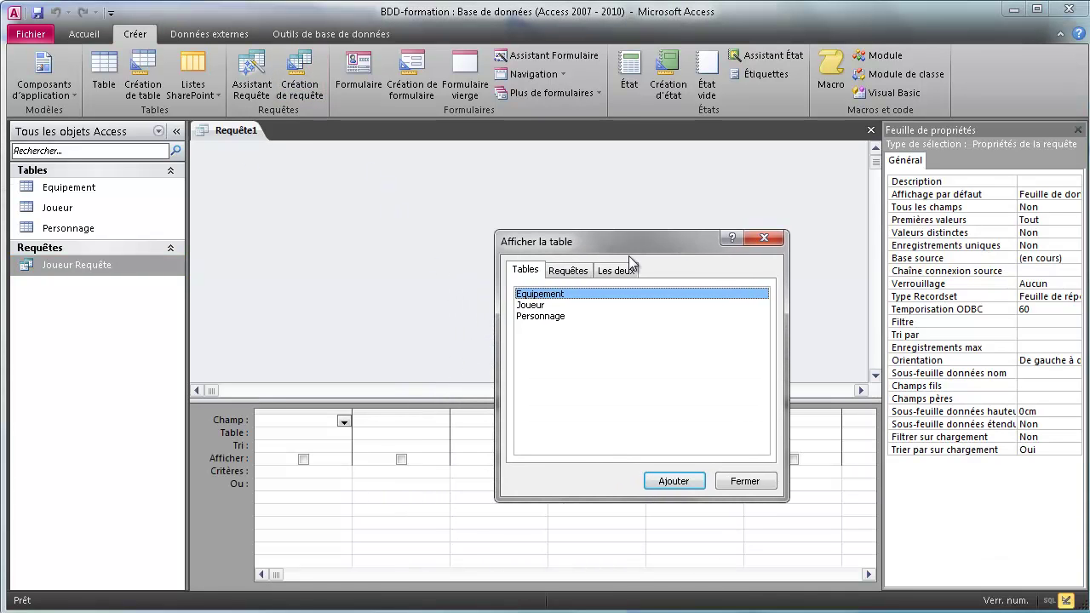
left_click(550, 305)
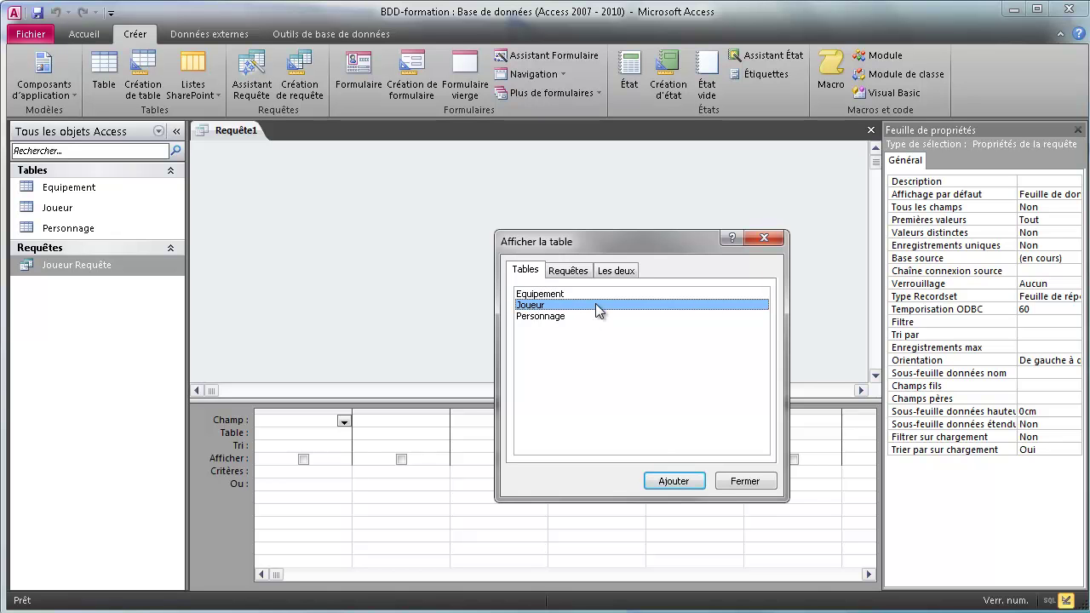
left_click(568, 270)
left_click(523, 270)
left_click(544, 306)
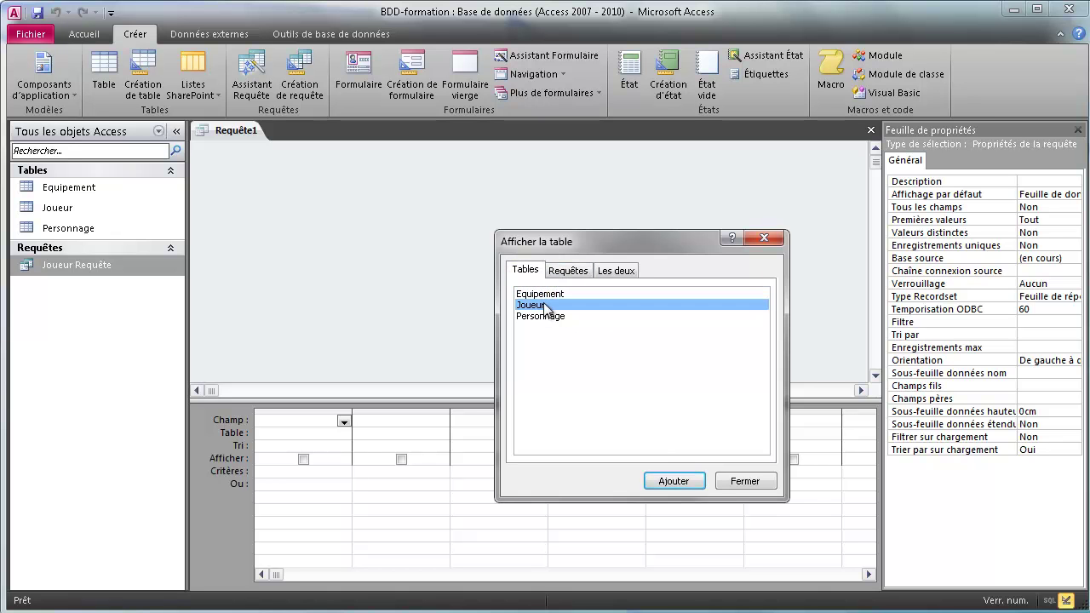
left_click(671, 479)
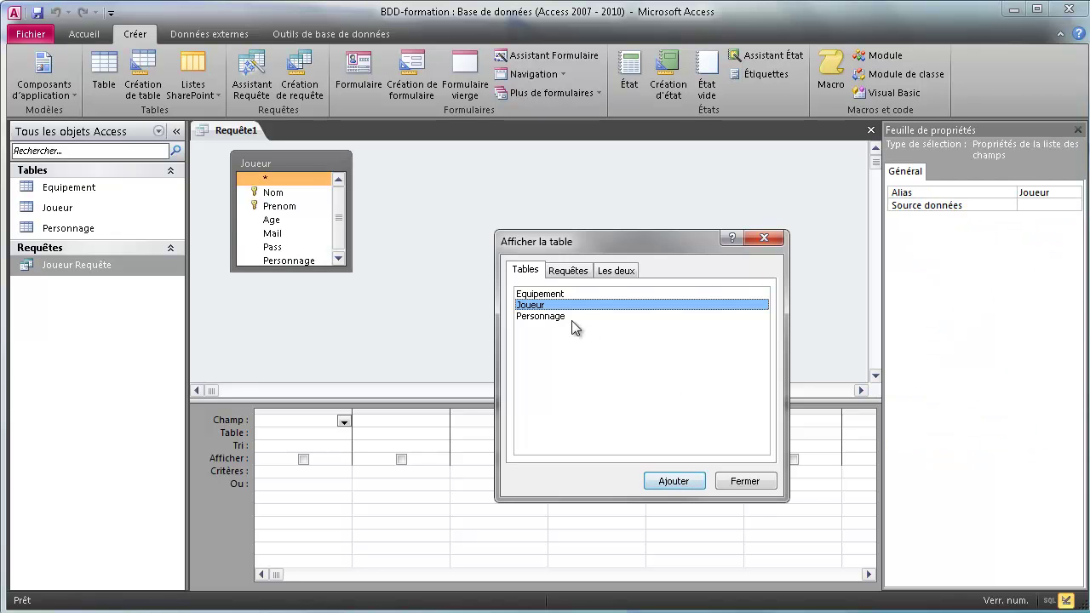
left_click(734, 482)
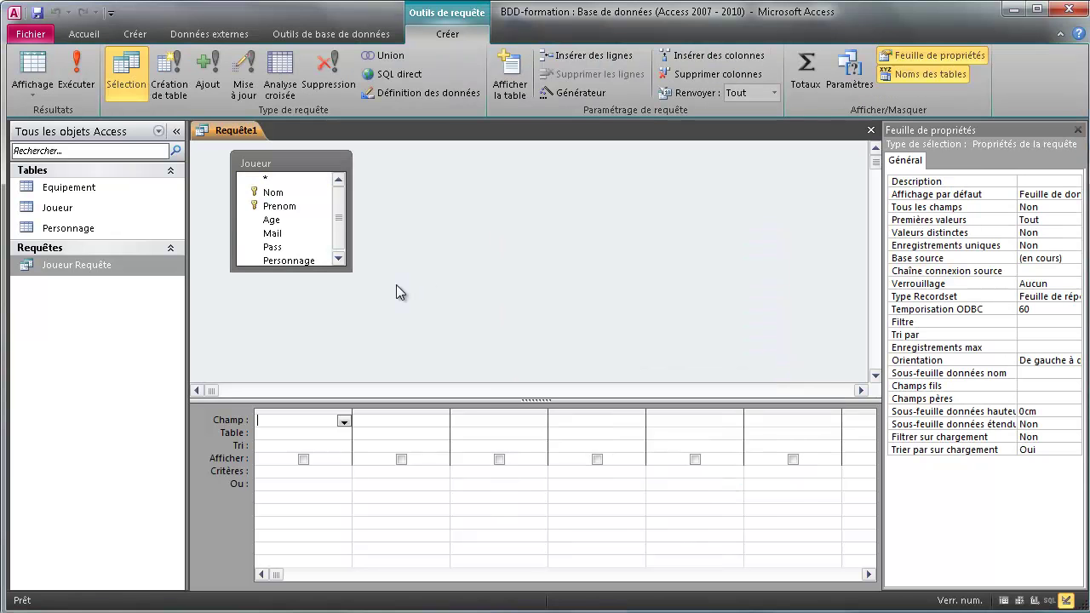
Step: Enlarge the Joueur field list to show all its fields and add Age as the query's first field
left_click_drag(348, 269, 452, 331)
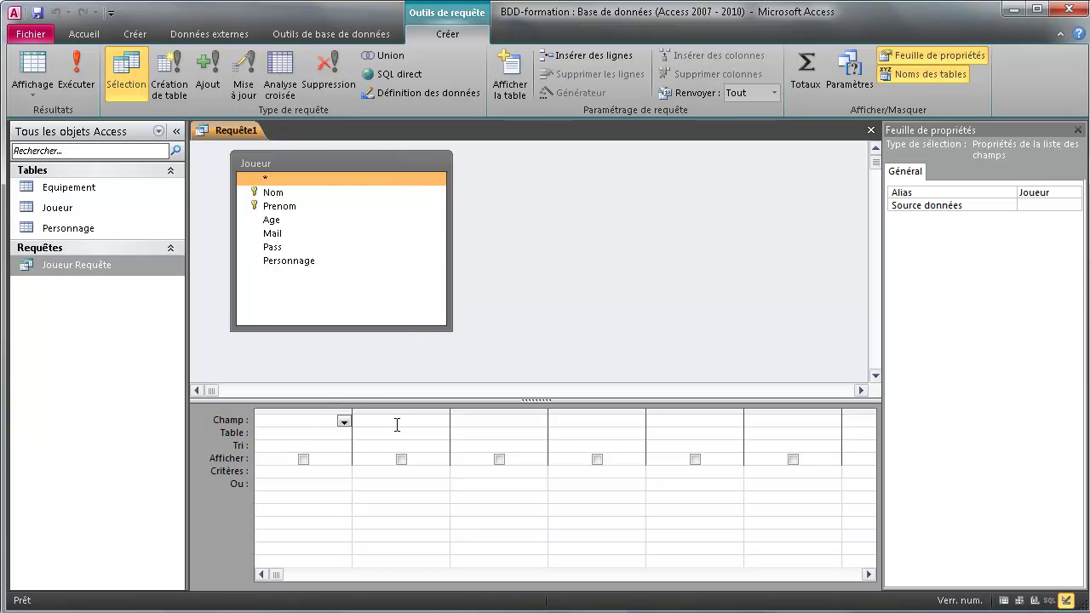
left_click(344, 422)
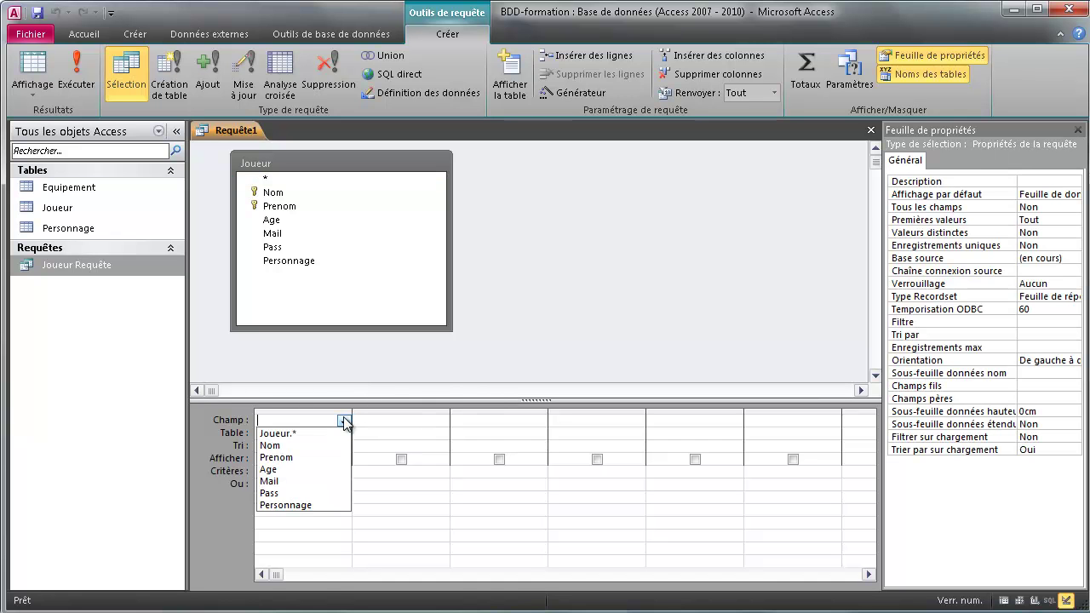
left_click(287, 466)
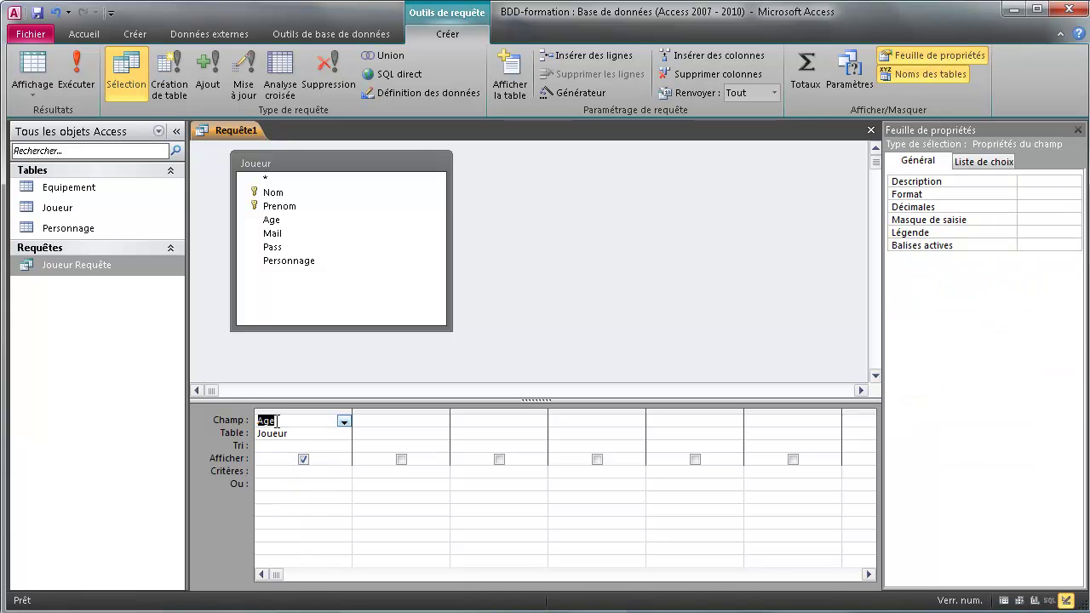
Step: Sort the Age field in ascending order (Croissant) and set its criterion to >20
left_click(279, 443)
left_click(343, 447)
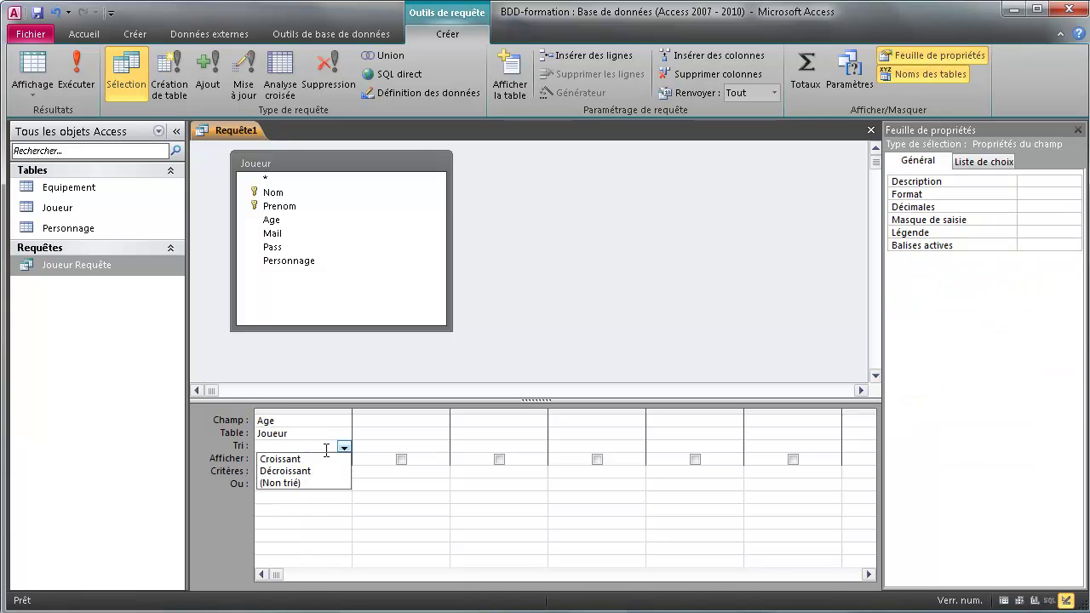
left_click(286, 457)
left_click(302, 470)
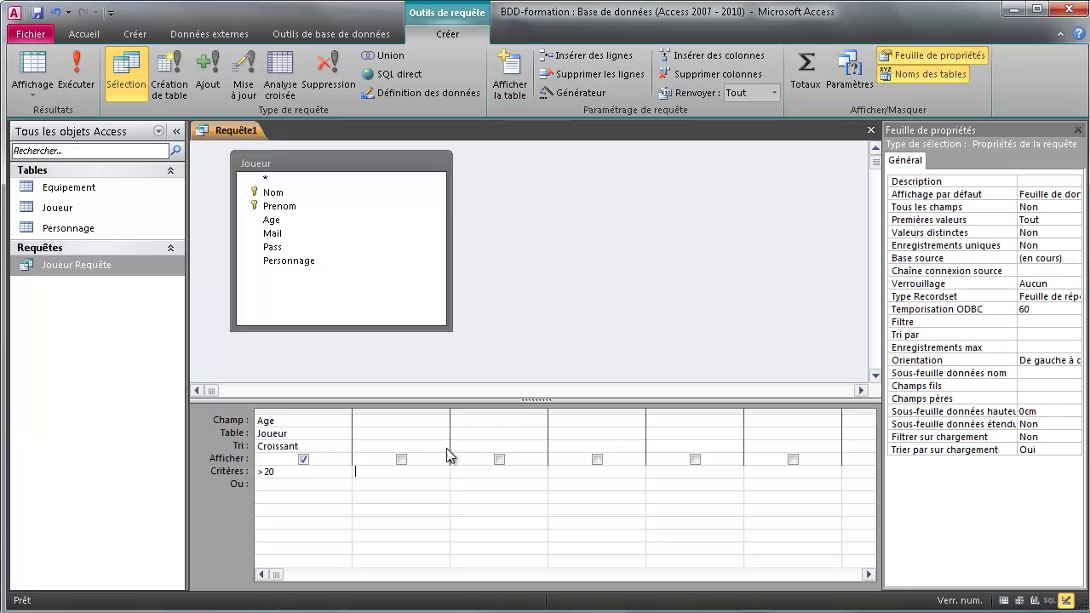
Step: Add Nom and Prenom as the query's second and third fields and display the results in datasheet view
left_click(407, 421)
left_click(441, 420)
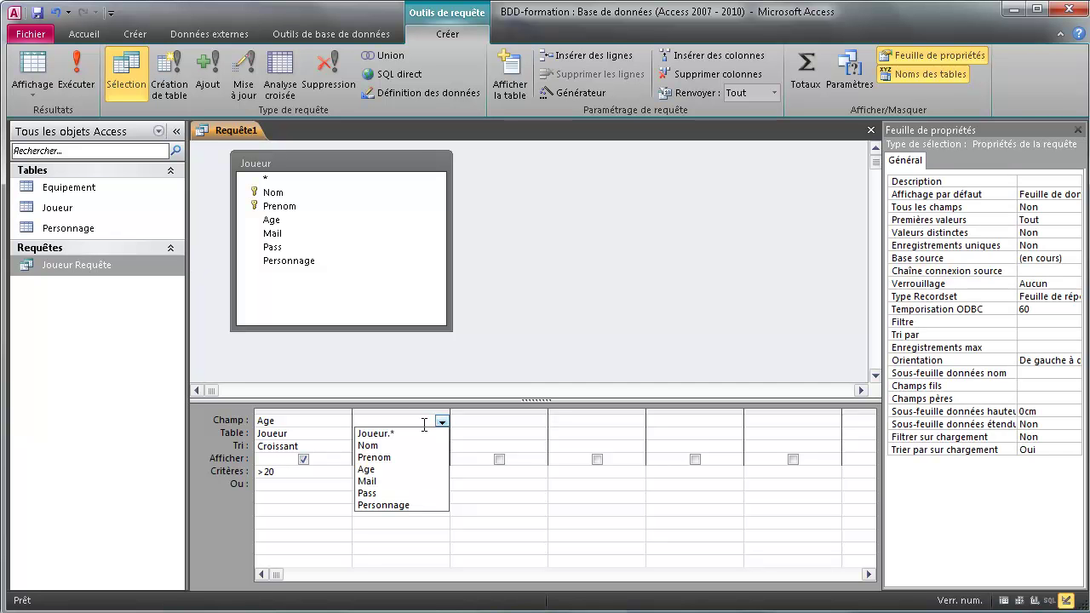
left_click(405, 445)
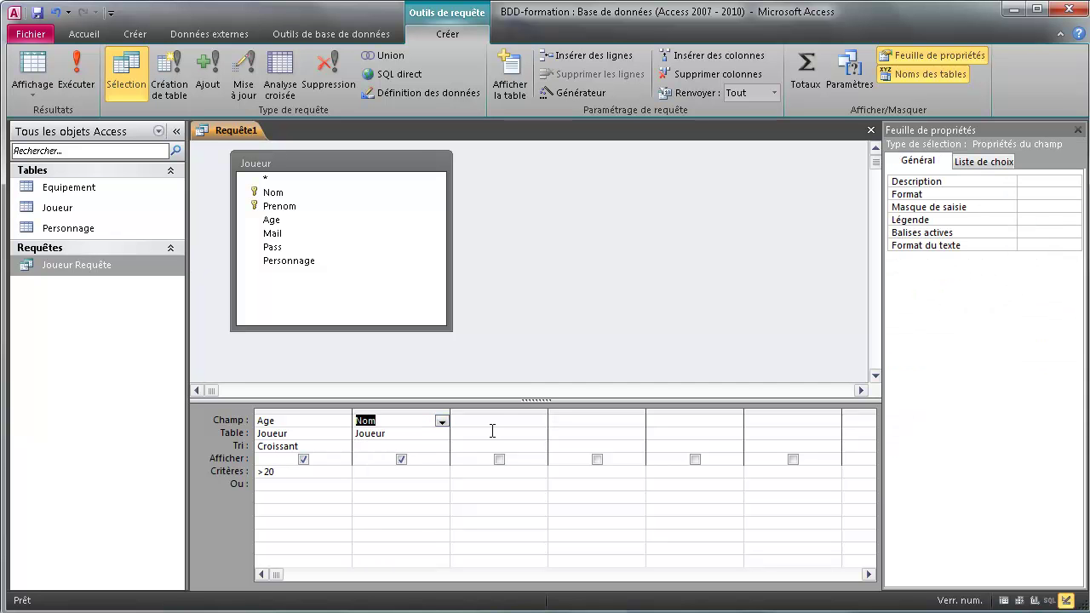
left_click(539, 420)
left_click(540, 421)
left_click(498, 457)
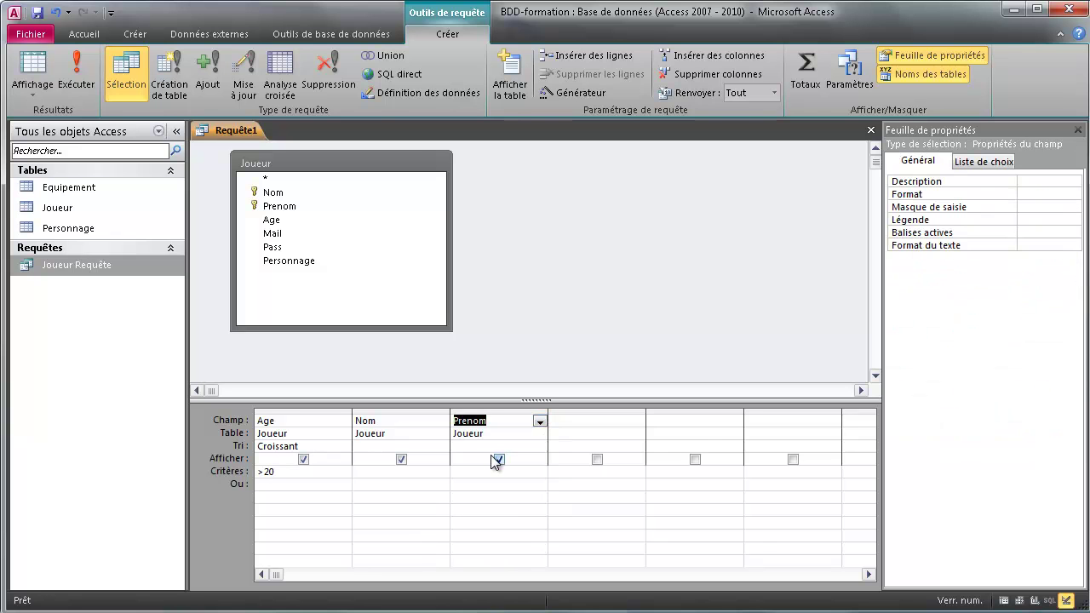
left_click(1004, 600)
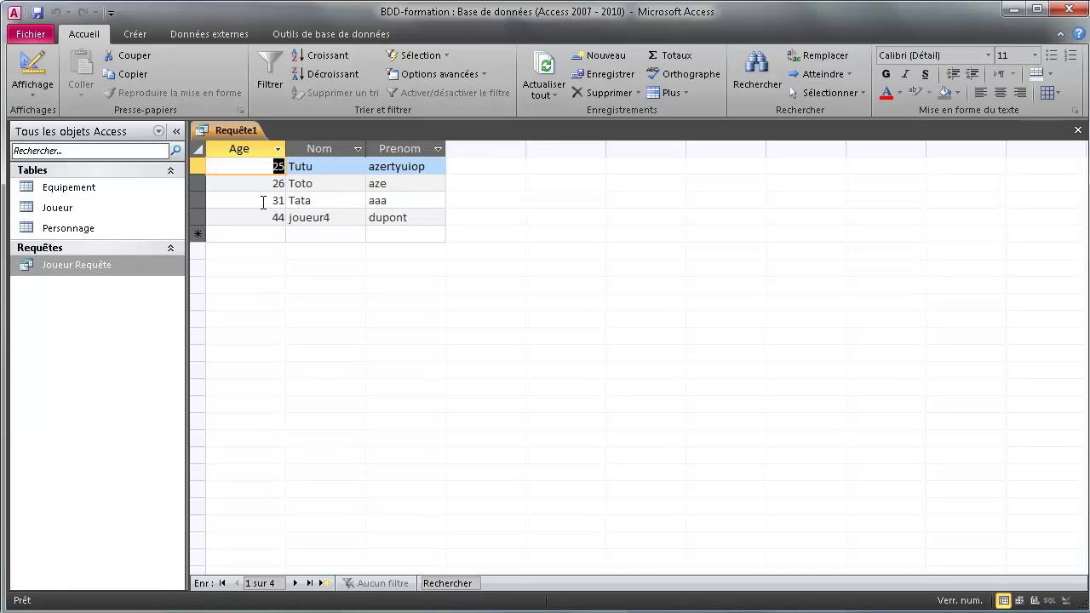
Step: Change the Age criterion to >30 in the query design and display the filtered records
left_click(1052, 599)
left_click(305, 470)
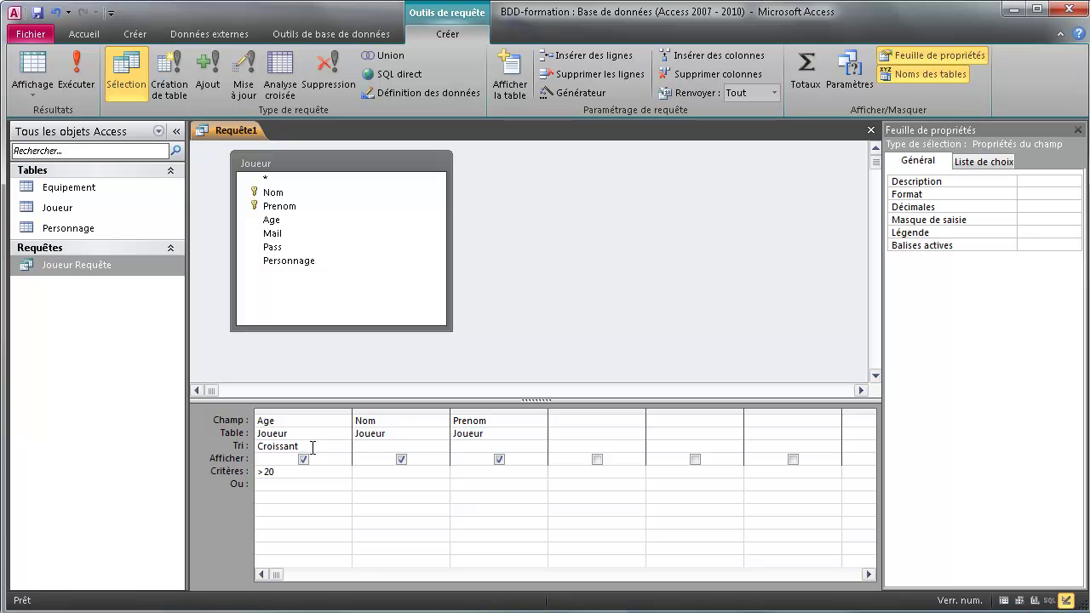
left_click(1004, 599)
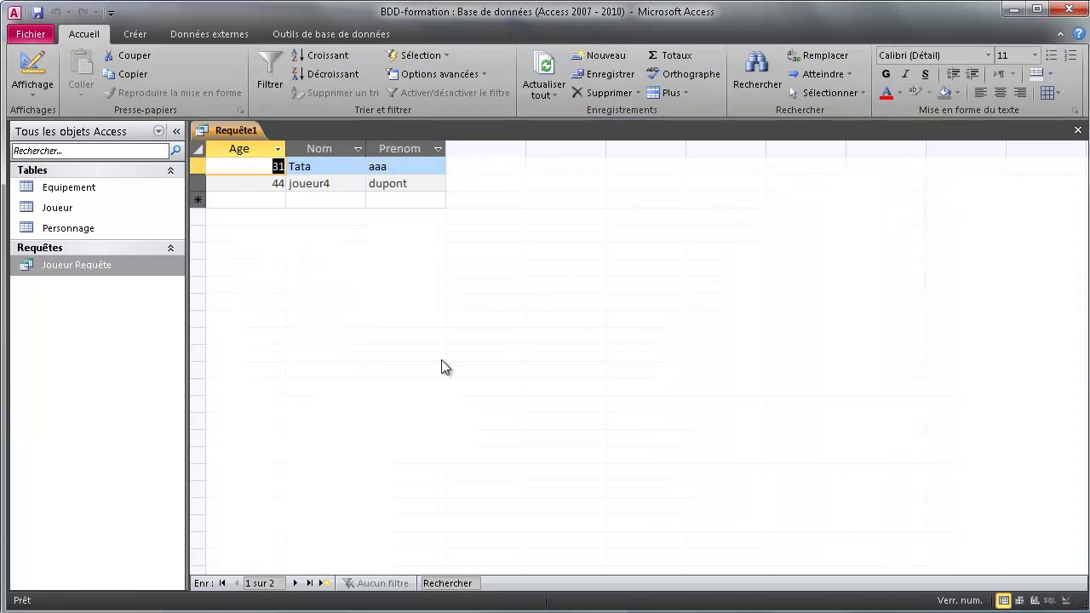
Step: Execute the query from its design view to check the records, and return to the design
left_click(1054, 600)
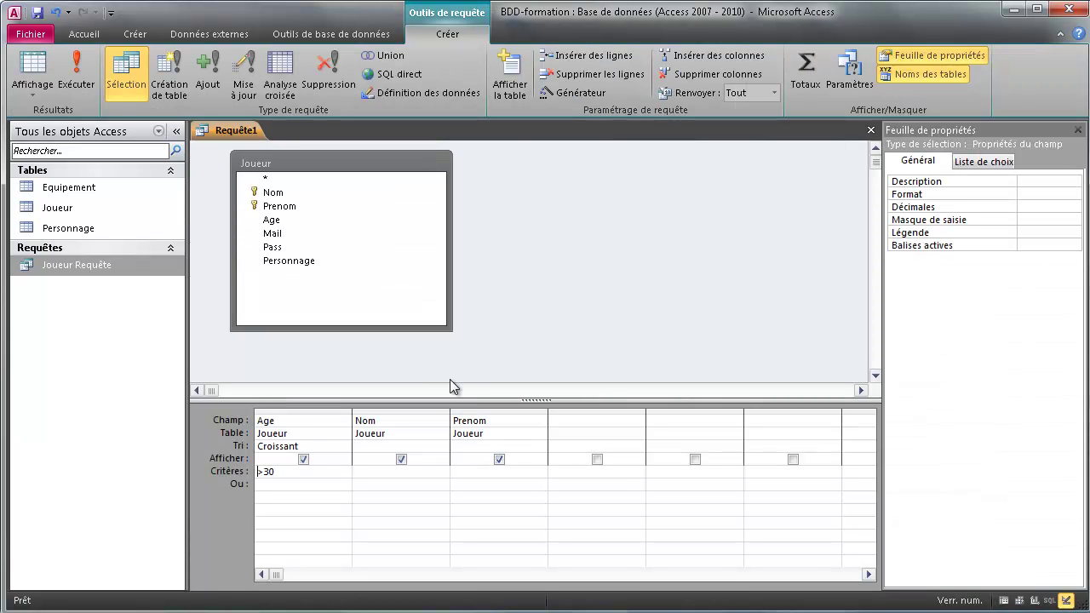
left_click(258, 178)
left_click(89, 84)
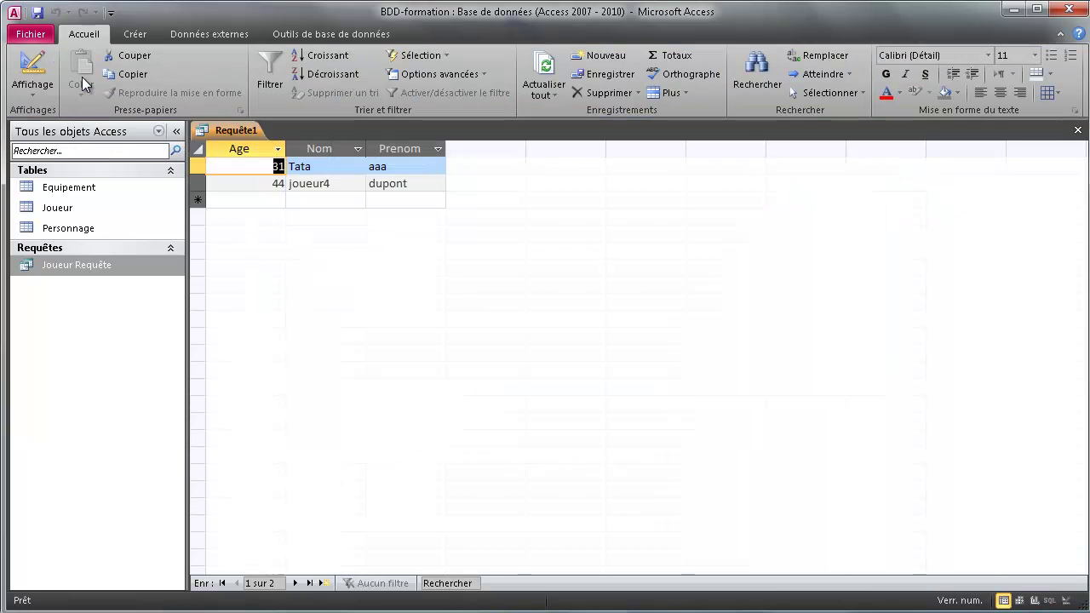
left_click(1066, 600)
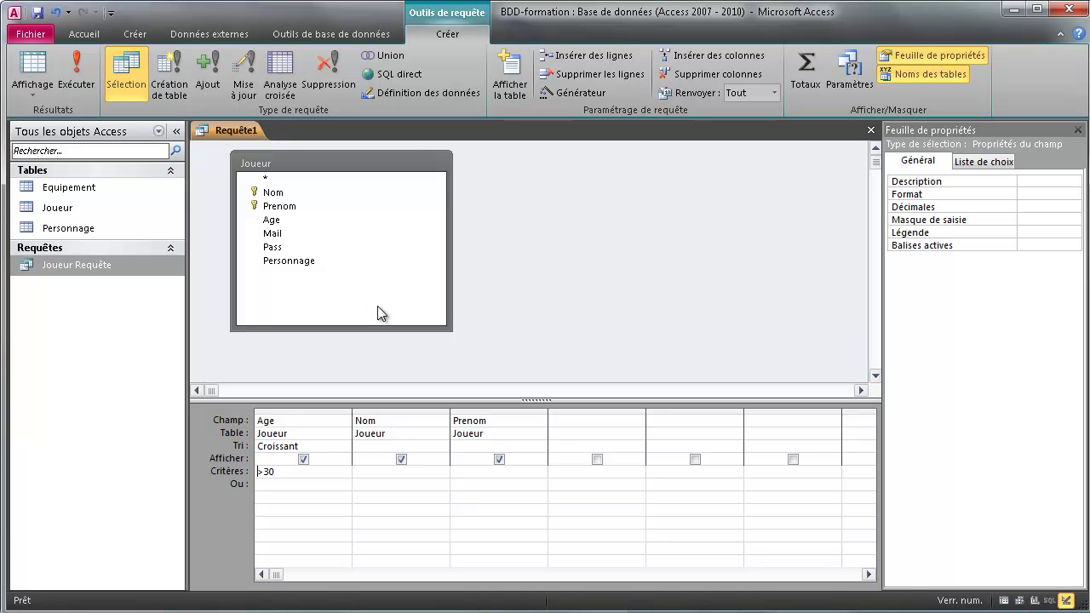
Step: Examine the query's SQL statement, run it from SQL view, and return to design view
left_click(1049, 601)
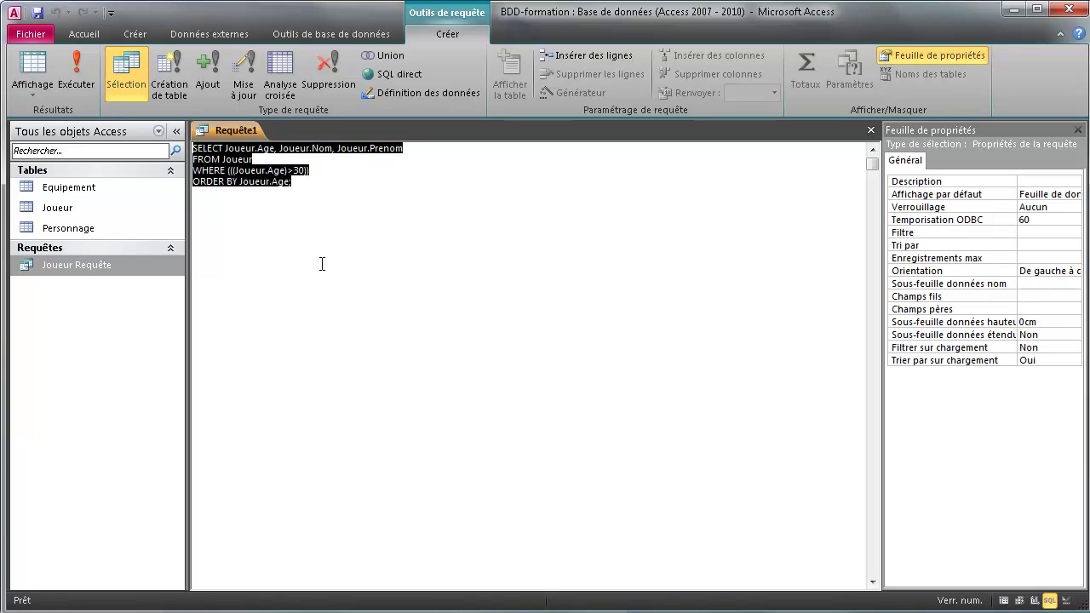
left_click(307, 204)
left_click_drag(312, 179, 267, 173)
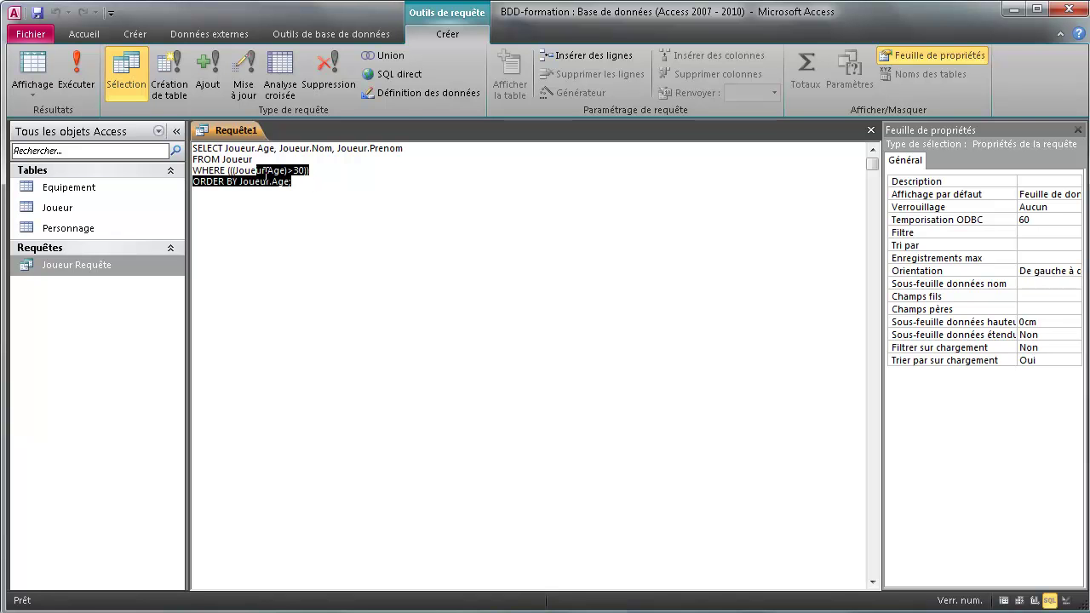
left_click(75, 76)
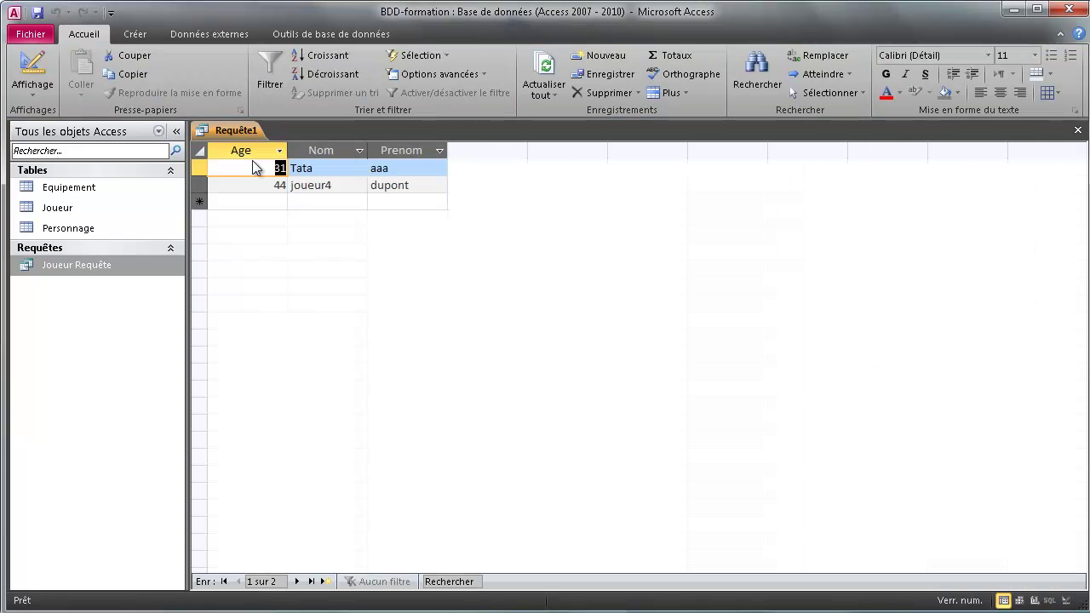
left_click(1049, 601)
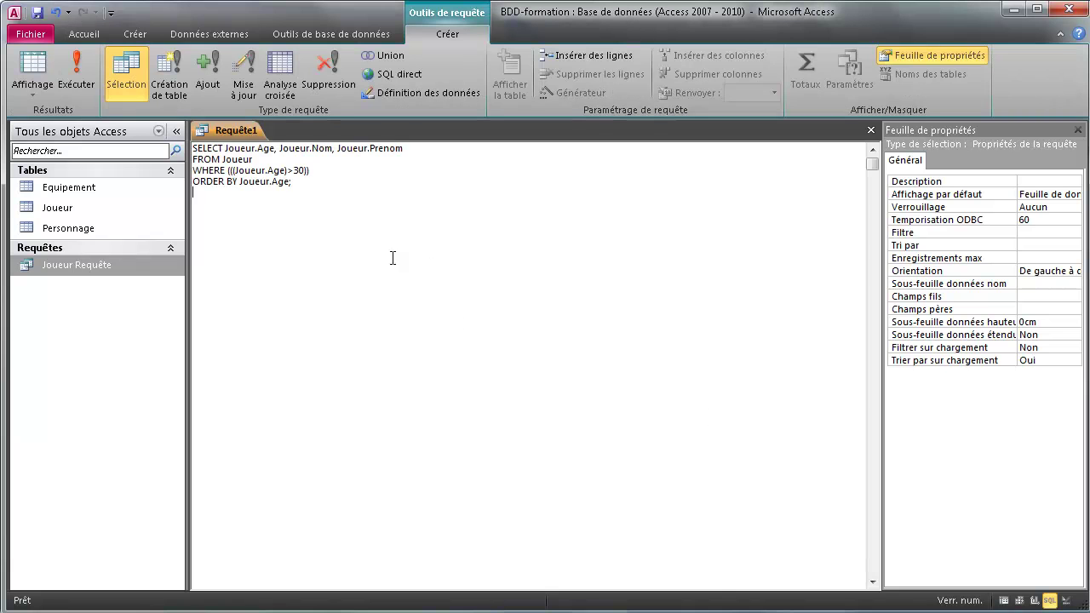
left_click(1066, 600)
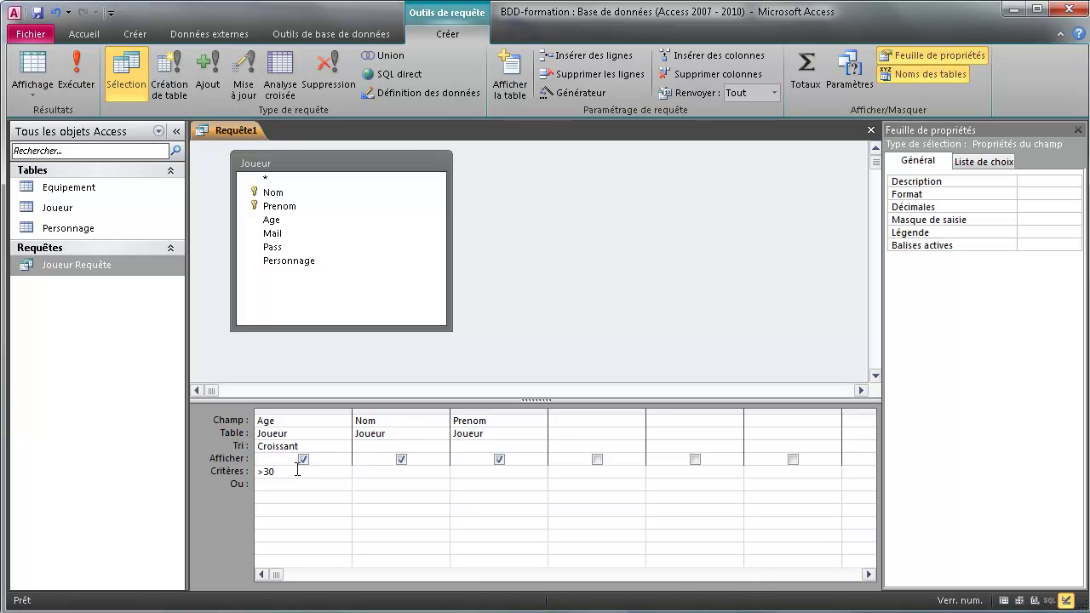
left_click(260, 472)
double_click(296, 445)
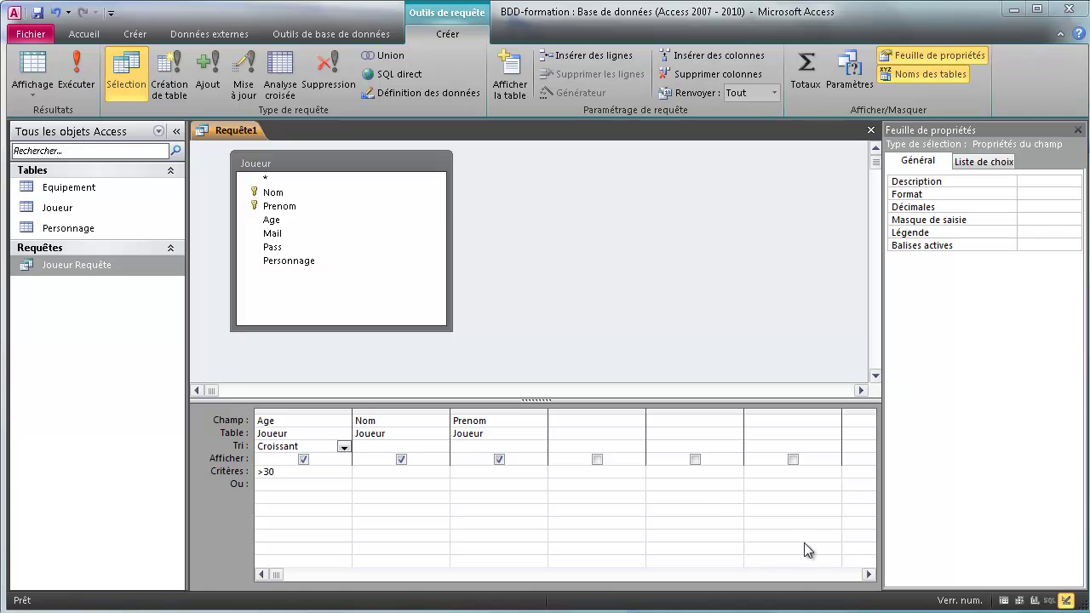